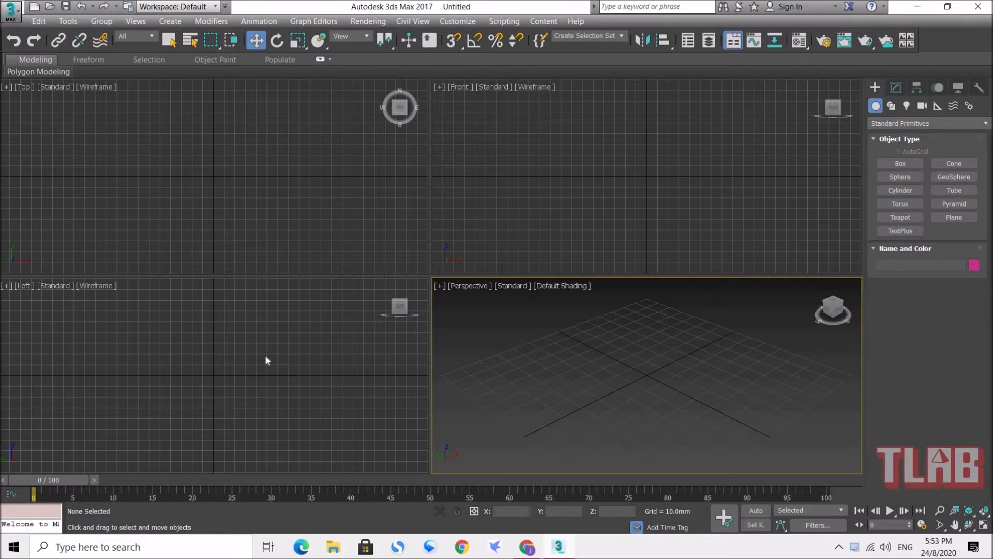
Create a flat ground box in the Top view, about 136 mm long, 243 mm wide and -2.9 mm high
{"action": "left_click", "coordinate": [226, 220]}
{"action": "left_click", "coordinate": [900, 163]}
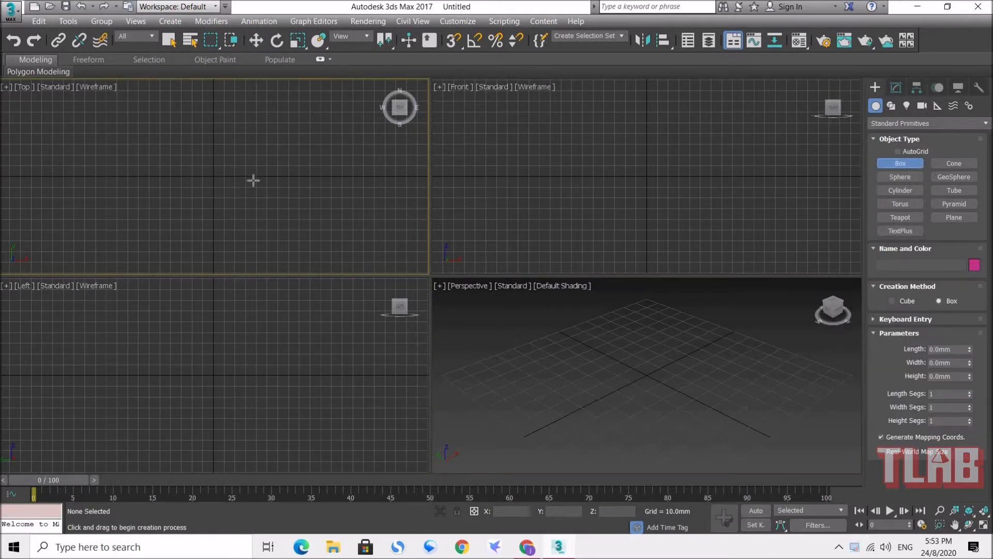
{"action": "left_click_drag", "start_coordinate": [86, 105], "coordinate": [91, 112]}
{"action": "left_click_drag", "start_coordinate": [182, 172], "coordinate": [347, 253]}
{"action": "left_click", "coordinate": [288, 226]}
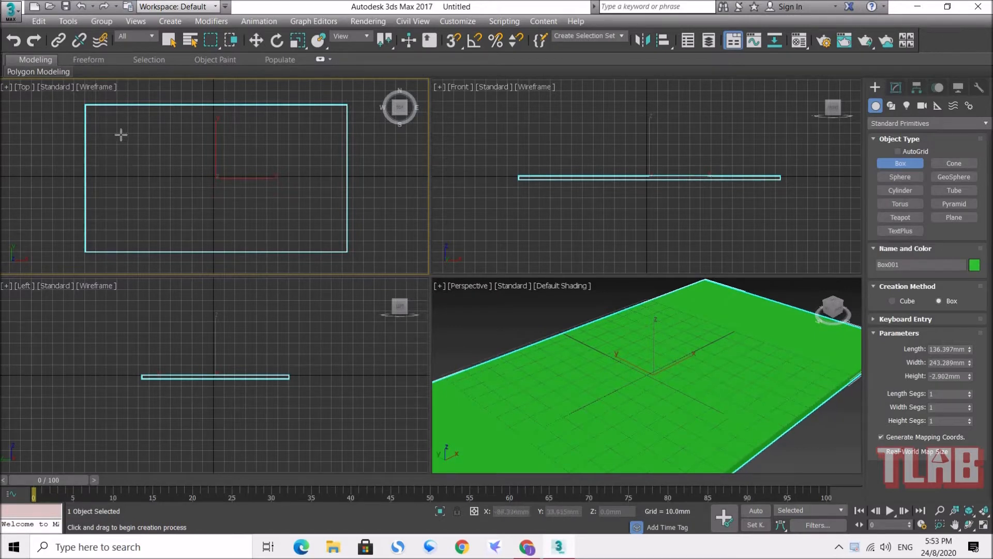
Add a large box, a thin wall box and a slim pillar on the ground, cloning the pillar into two rows of four
{"action": "left_click_drag", "start_coordinate": [114, 124], "coordinate": [146, 159]}
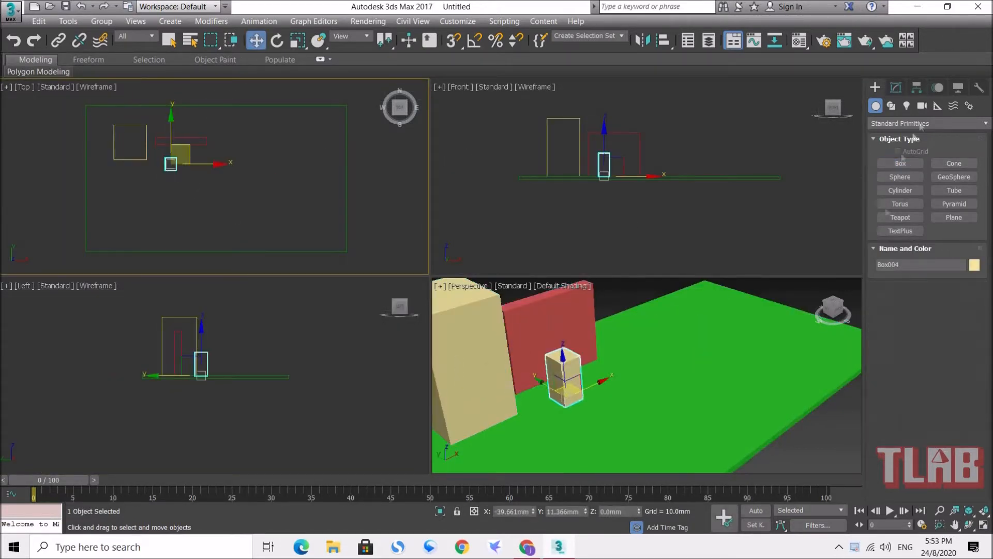
{"action": "left_click", "coordinate": [896, 87]}
{"action": "mouse_move", "coordinate": [210, 164]}
{"action": "left_mouse_down", "text": "shift"}
{"action": "mouse_move", "coordinate": [237, 163]}
{"action": "mouse_move", "coordinate": [212, 162]}
{"action": "left_mouse_up", "text": "shift"}
{"action": "left_click", "coordinate": [499, 328]}
{"action": "left_click", "coordinate": [508, 329]}
Create a sphere beyond the end of the pillar rows and move it to rest on the ground box
{"action": "left_click", "coordinate": [875, 87]}
{"action": "left_click", "coordinate": [900, 177]}
{"action": "left_click_drag", "start_coordinate": [282, 145], "coordinate": [299, 145]}
{"action": "left_click", "coordinate": [256, 40]}
{"action": "left_click_drag", "start_coordinate": [717, 142], "coordinate": [719, 126]}
{"action": "left_click_drag", "start_coordinate": [289, 139], "coordinate": [296, 170]}
{"action": "left_click", "coordinate": [517, 217]}
{"action": "key", "text": "z"}
{"action": "middle_click_drag", "start_coordinate": [497, 383], "coordinate": [561, 396], "text": "alt"}
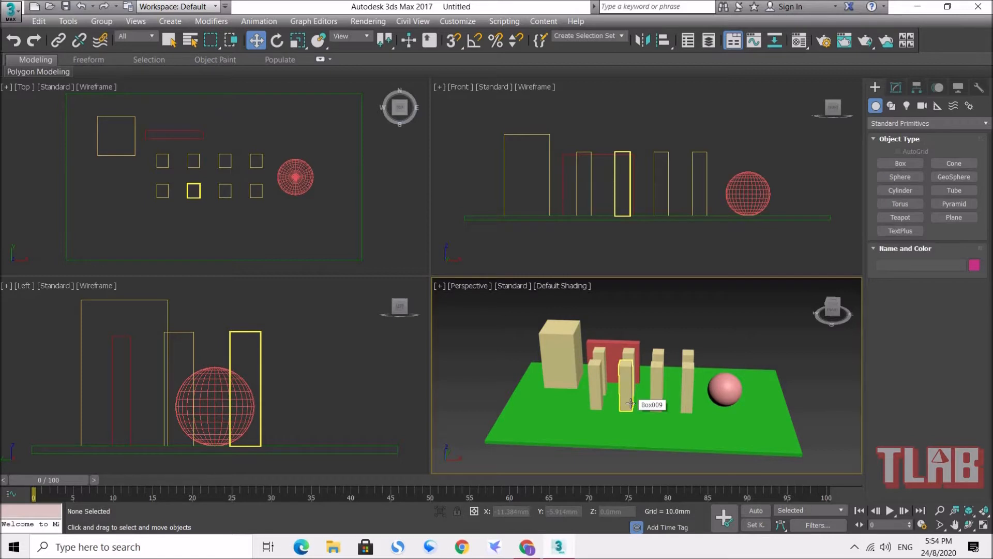
Draw a circle spline of about 159.5 mm radius around the whole scene in the Top view, centred among the pillars
{"action": "left_click", "coordinate": [891, 106]}
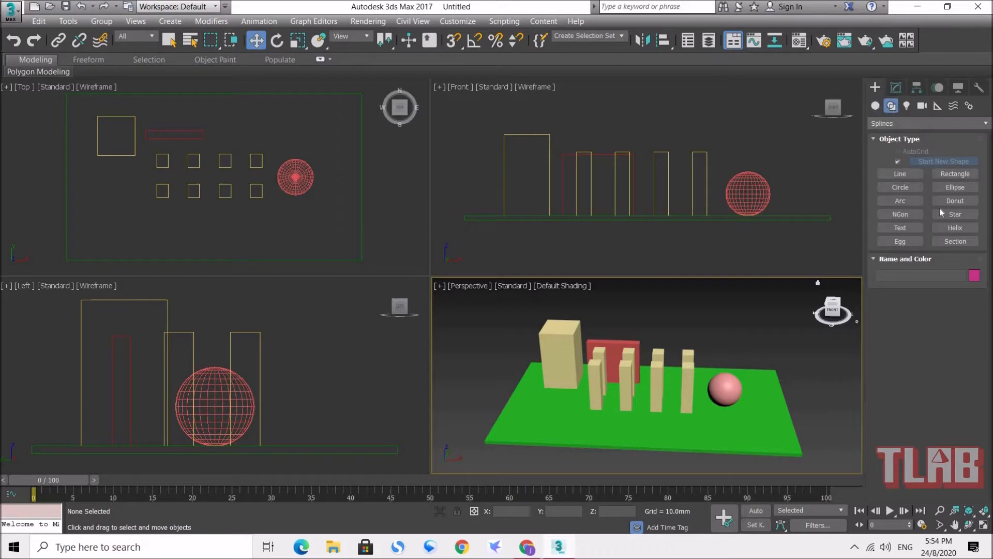
{"action": "left_click", "coordinate": [900, 176]}
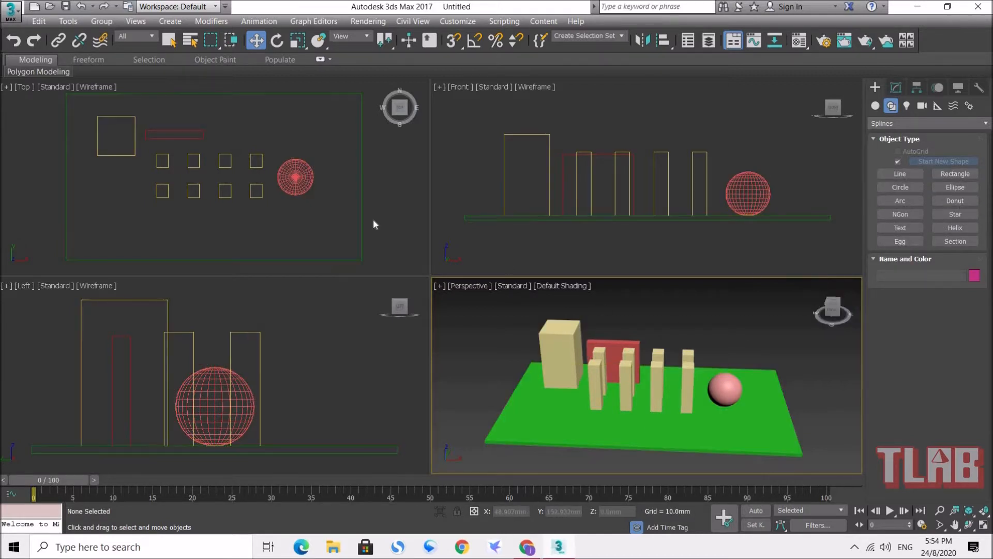
{"action": "scroll", "coordinate": [181, 187], "scroll_direction": "down", "scroll_amount": 5}
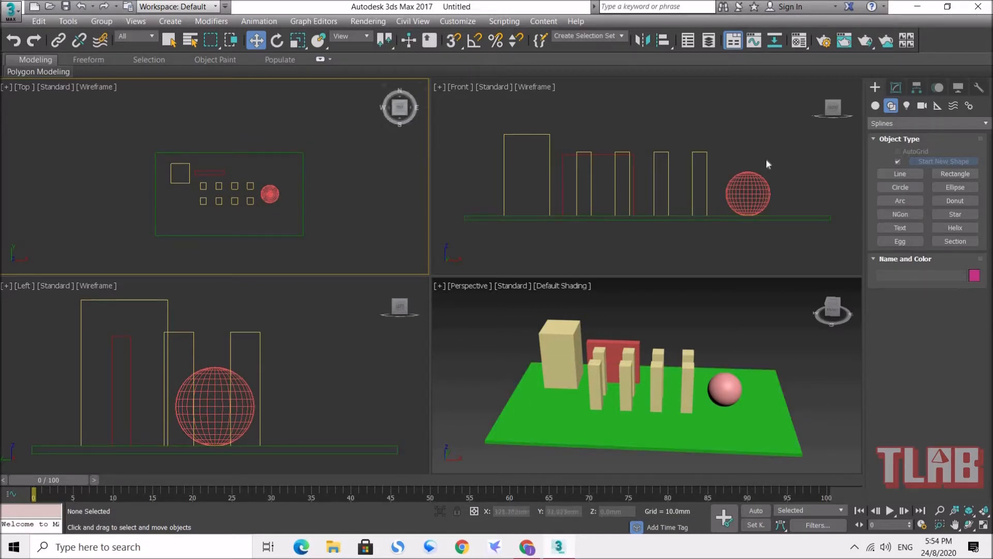
{"action": "left_click", "coordinate": [904, 189]}
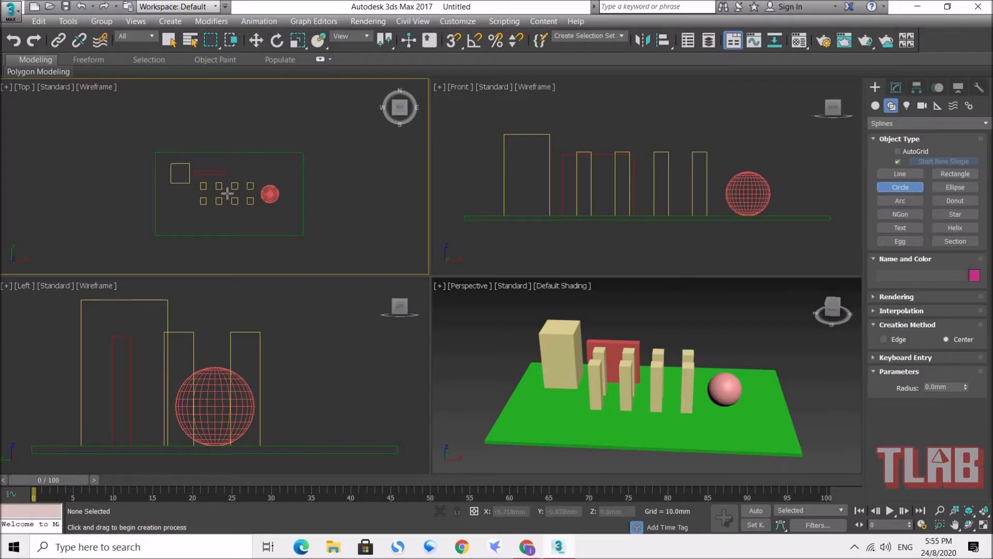
{"action": "left_click_drag", "start_coordinate": [228, 193], "coordinate": [279, 110]}
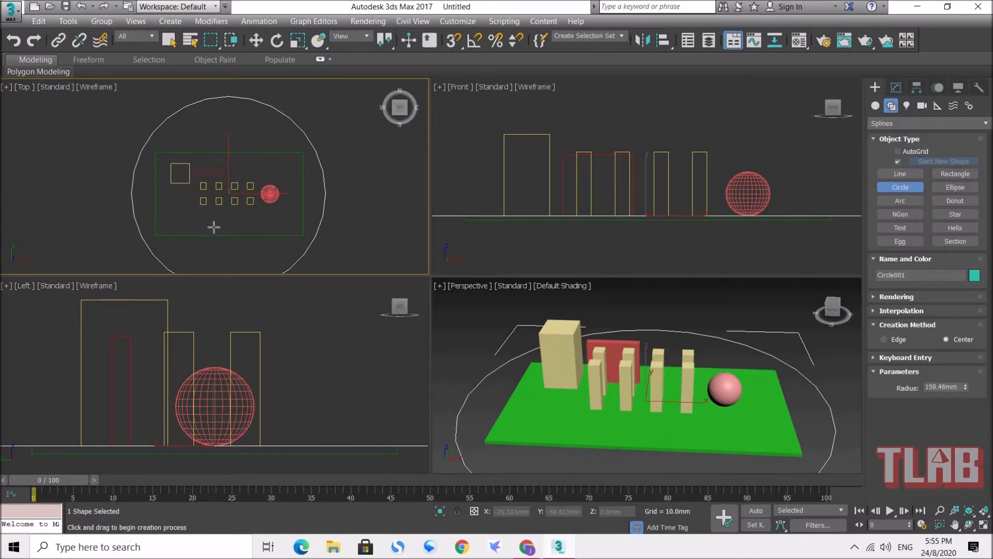
Raise the circle above the models in the Front view to a Z position of about 72.7 mm
{"action": "left_click", "coordinate": [256, 40]}
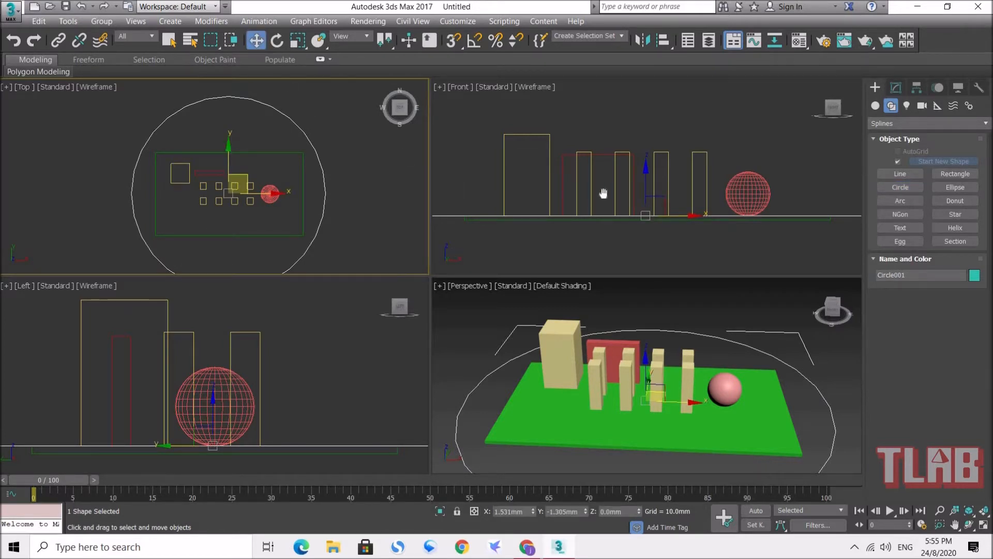
{"action": "scroll", "coordinate": [629, 204], "scroll_direction": "down", "scroll_amount": 6}
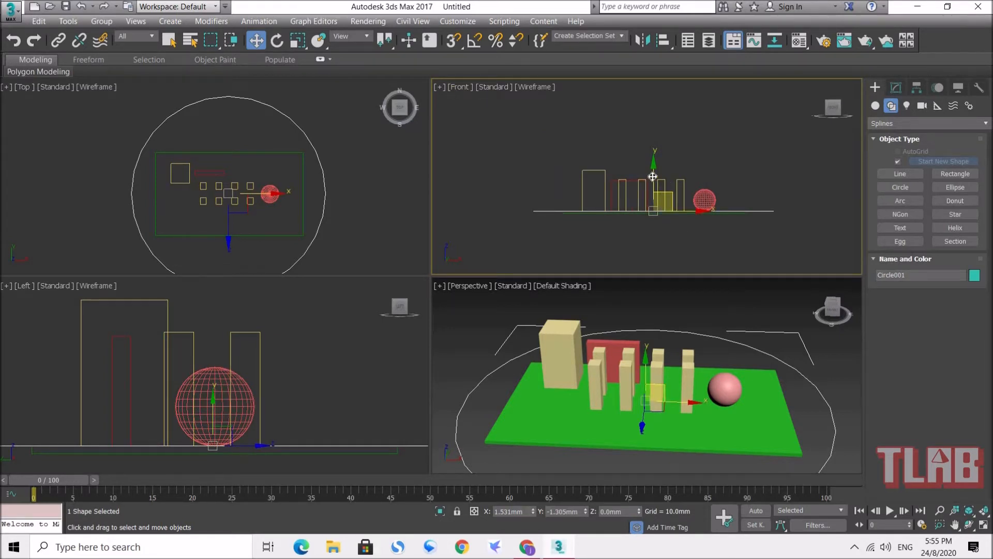
{"action": "mouse_move", "coordinate": [653, 172]}
{"action": "left_mouse_down"}
{"action": "mouse_move", "coordinate": [656, 137]}
{"action": "mouse_move", "coordinate": [659, 154]}
{"action": "left_mouse_up"}
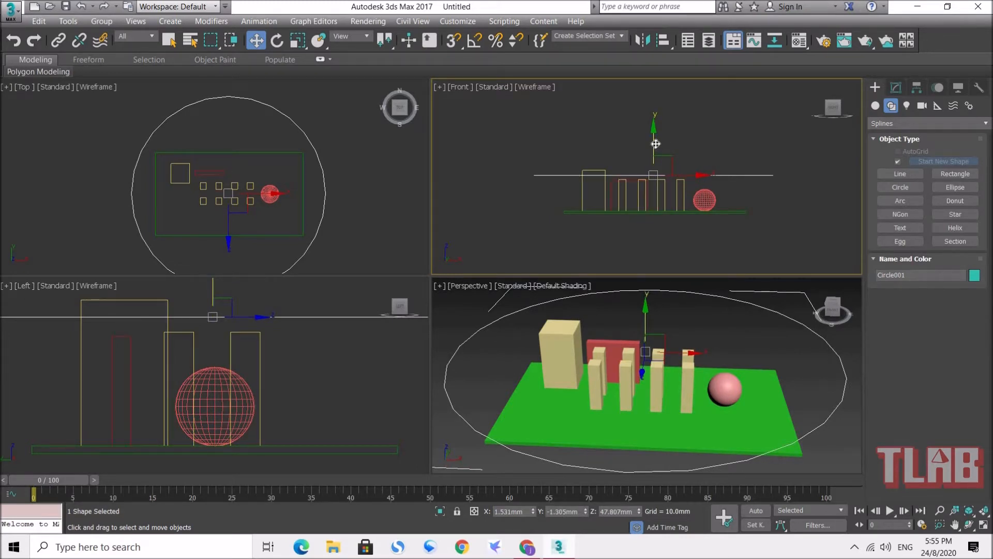
{"action": "left_click_drag", "start_coordinate": [653, 143], "coordinate": [655, 120]}
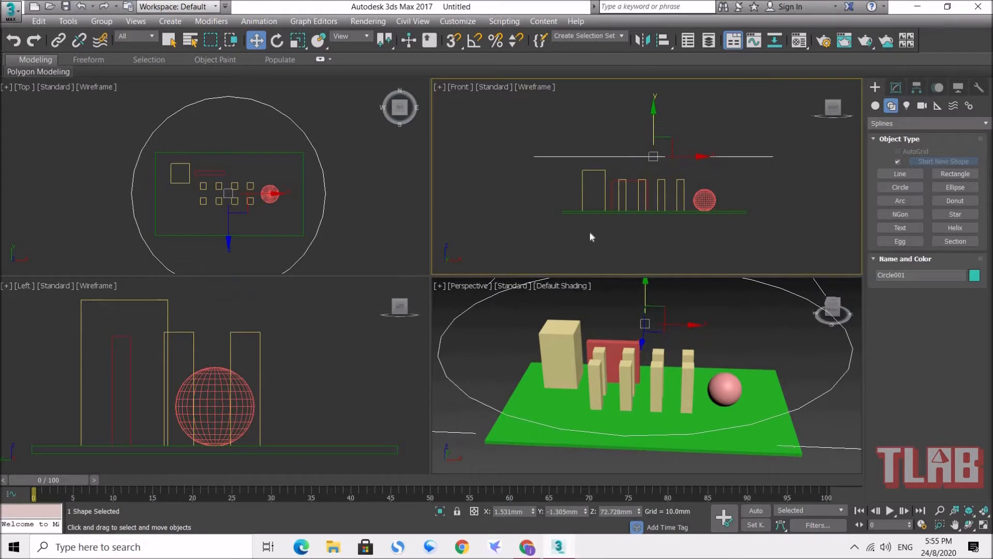
Examine the raised circle around the models in an enlarged Perspective view and restore the default viewport layout
{"action": "left_click", "coordinate": [504, 327]}
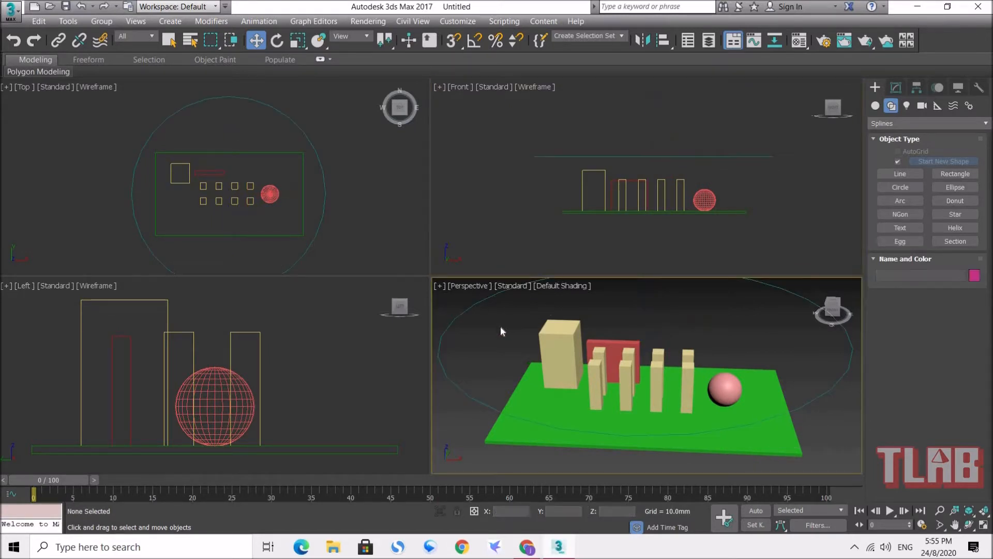
{"action": "left_click", "coordinate": [550, 160]}
{"action": "left_click", "coordinate": [551, 156]}
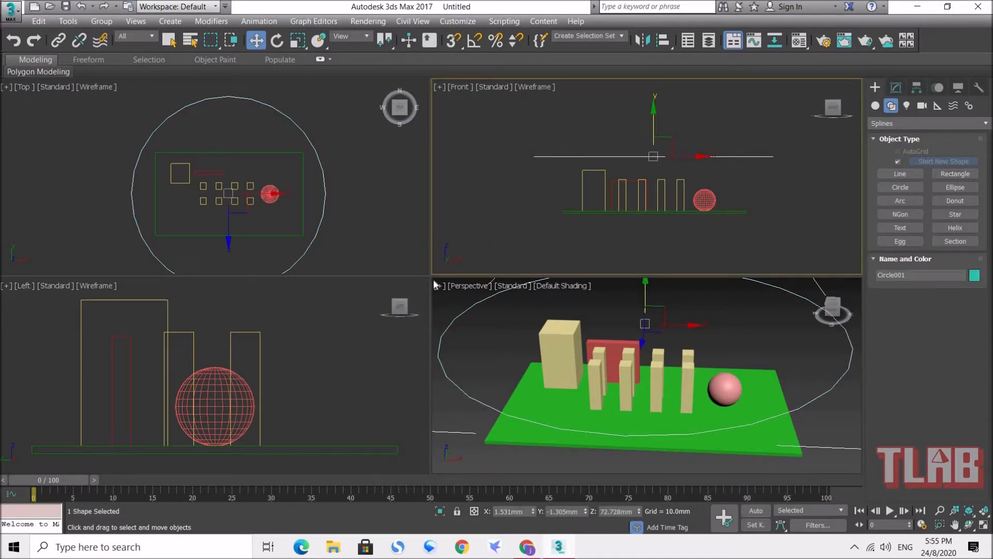
{"action": "left_click_drag", "start_coordinate": [430, 276], "coordinate": [294, 123]}
{"action": "left_click", "coordinate": [434, 162]}
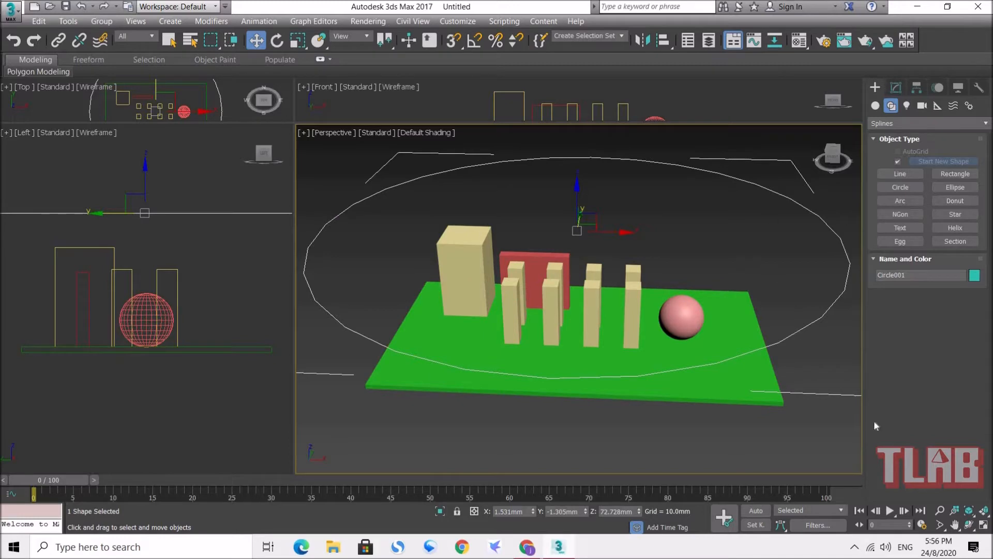
{"action": "left_click", "coordinate": [984, 525]}
{"action": "scroll", "coordinate": [545, 274], "scroll_direction": "down", "scroll_amount": 5}
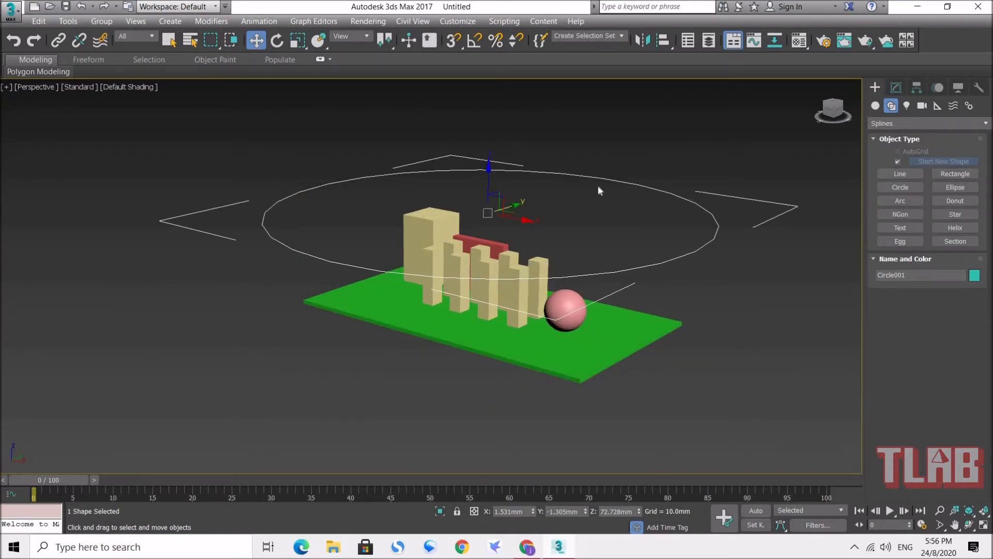
{"action": "left_click", "coordinate": [984, 527]}
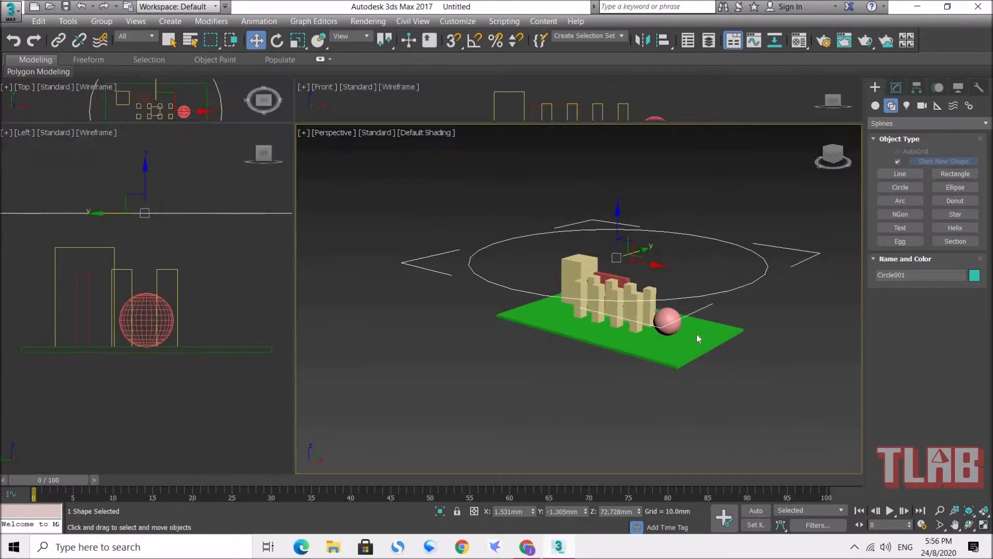
{"action": "right_click", "coordinate": [295, 123]}
{"action": "left_click", "coordinate": [321, 117]}
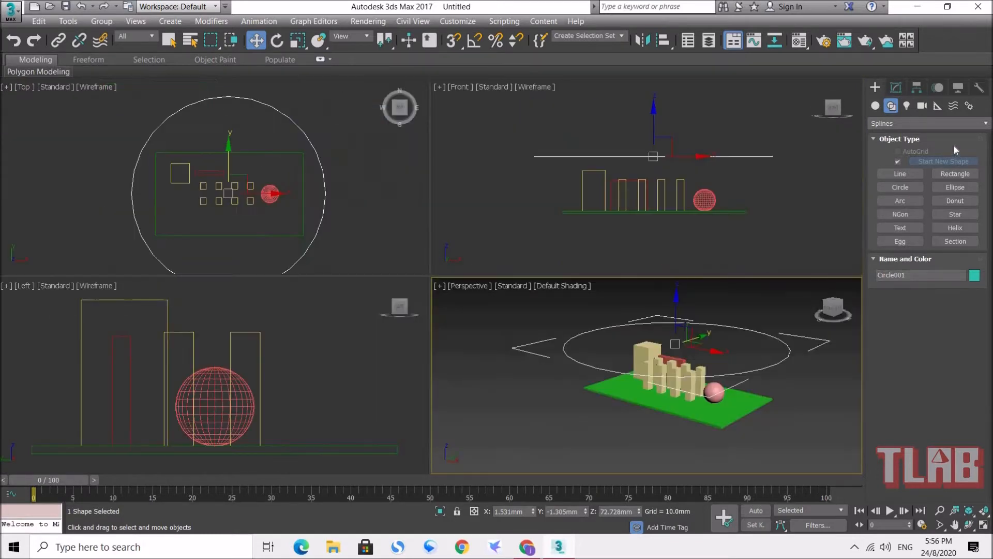
Create a target camera in the Top view just outside the circle, aimed at the middle of the pillars
{"action": "left_click", "coordinate": [920, 106]}
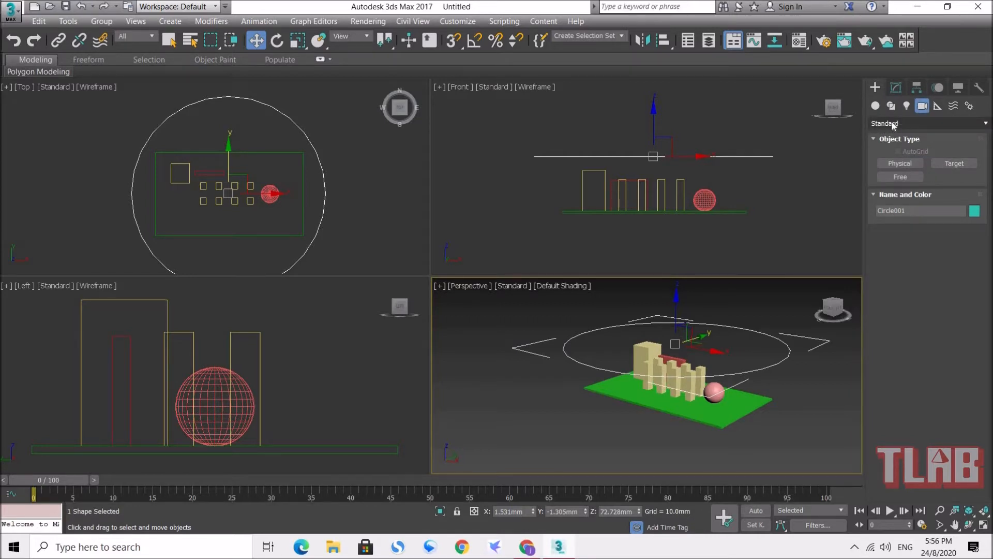
{"action": "left_click", "coordinate": [956, 164]}
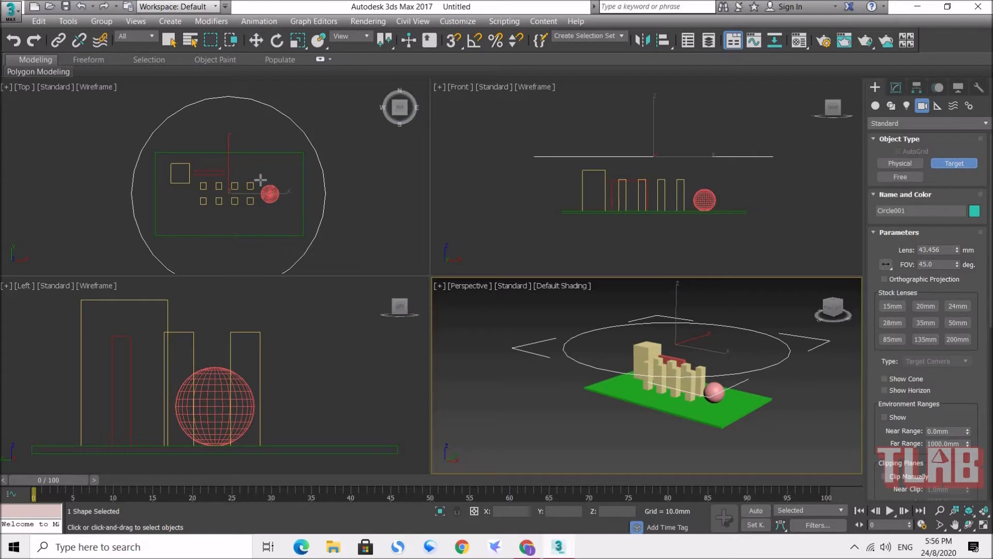
{"action": "left_click_drag", "start_coordinate": [341, 194], "coordinate": [238, 194]}
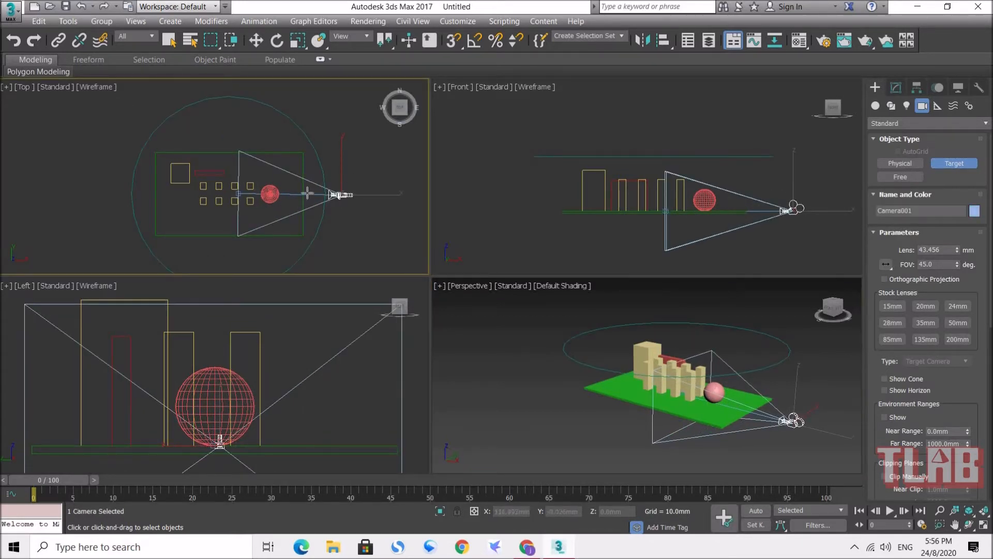
{"action": "left_click", "coordinate": [255, 40]}
{"action": "left_click", "coordinate": [427, 272]}
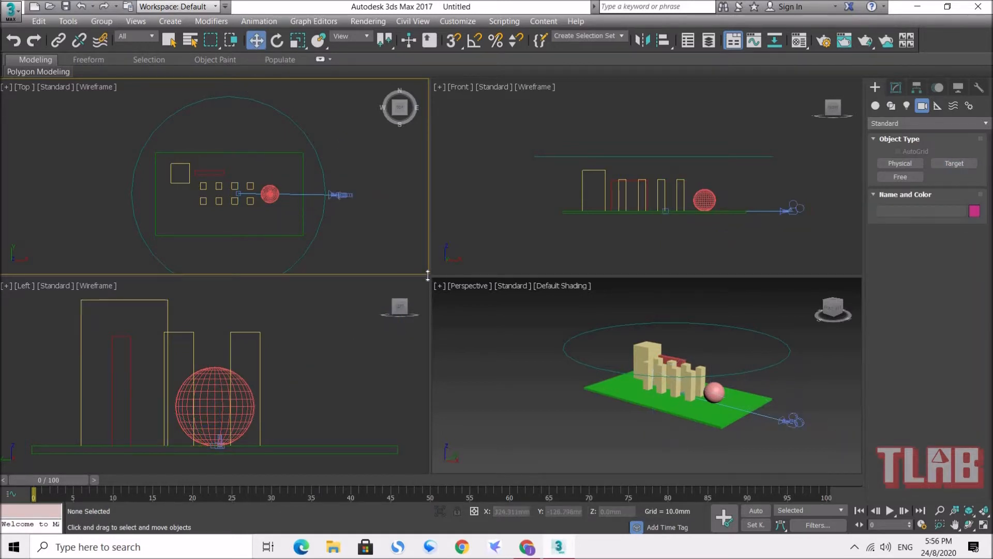
Move the camera target to about X 6.5, Y -0.8 mm and the camera to about X 189.5, Y 9.2 mm in the Top view
{"action": "left_click_drag", "start_coordinate": [428, 276], "coordinate": [578, 368]}
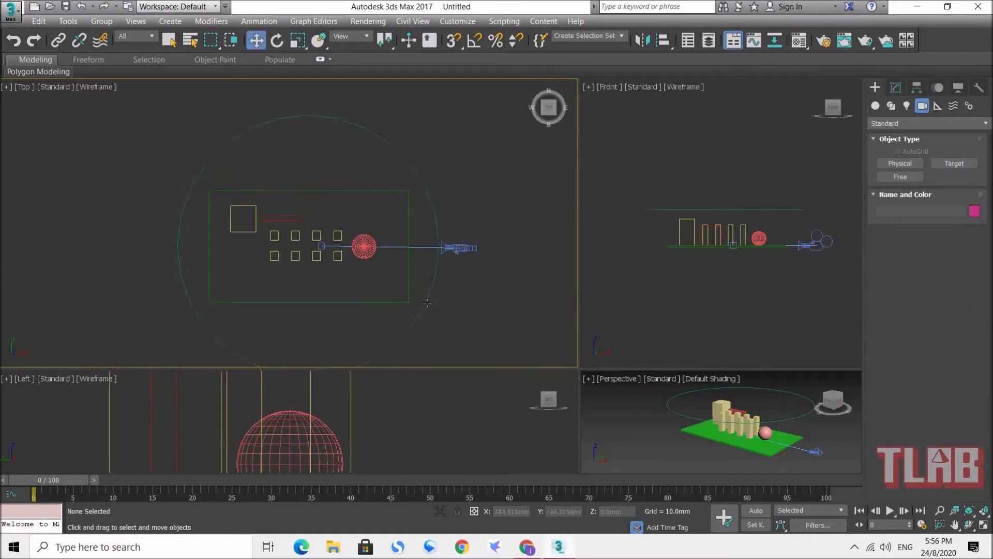
{"action": "scroll", "coordinate": [341, 254], "scroll_direction": "up", "scroll_amount": 3}
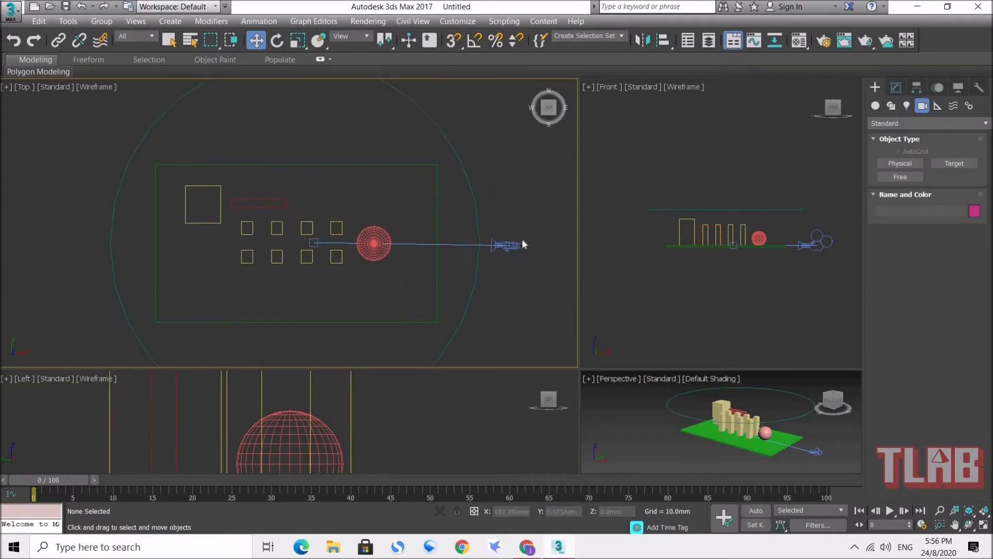
{"action": "left_click", "coordinate": [313, 243]}
{"action": "mouse_move", "coordinate": [329, 231]}
{"action": "left_mouse_down"}
{"action": "mouse_move", "coordinate": [308, 232]}
{"action": "mouse_move", "coordinate": [331, 216]}
{"action": "mouse_move", "coordinate": [321, 230]}
{"action": "left_mouse_up"}
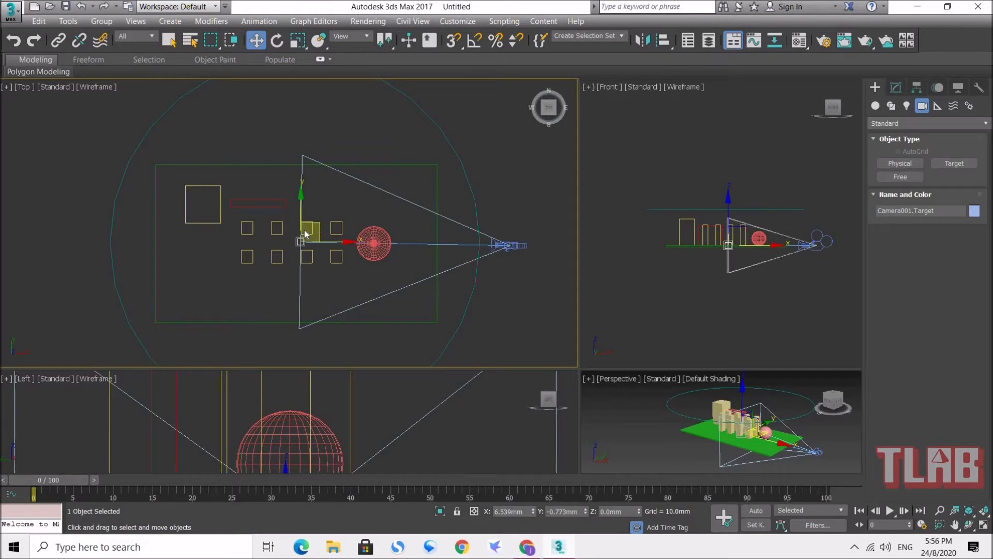
{"action": "left_click", "coordinate": [512, 247]}
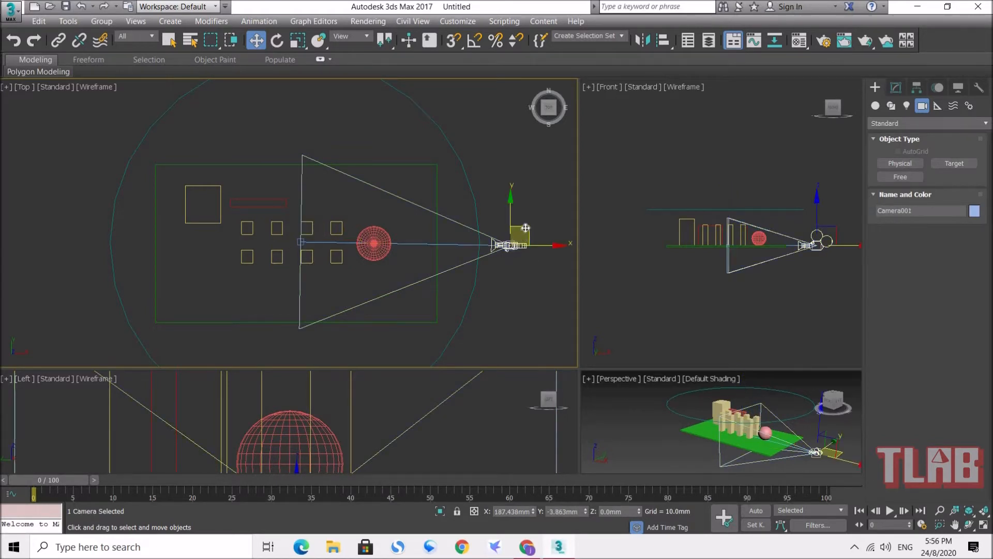
{"action": "mouse_move", "coordinate": [527, 227]}
{"action": "left_mouse_down"}
{"action": "mouse_move", "coordinate": [532, 219]}
{"action": "mouse_move", "coordinate": [504, 223]}
{"action": "mouse_move", "coordinate": [514, 197]}
{"action": "mouse_move", "coordinate": [530, 192]}
{"action": "mouse_move", "coordinate": [532, 316]}
{"action": "mouse_move", "coordinate": [537, 222]}
{"action": "mouse_move", "coordinate": [530, 212]}
{"action": "left_mouse_up"}
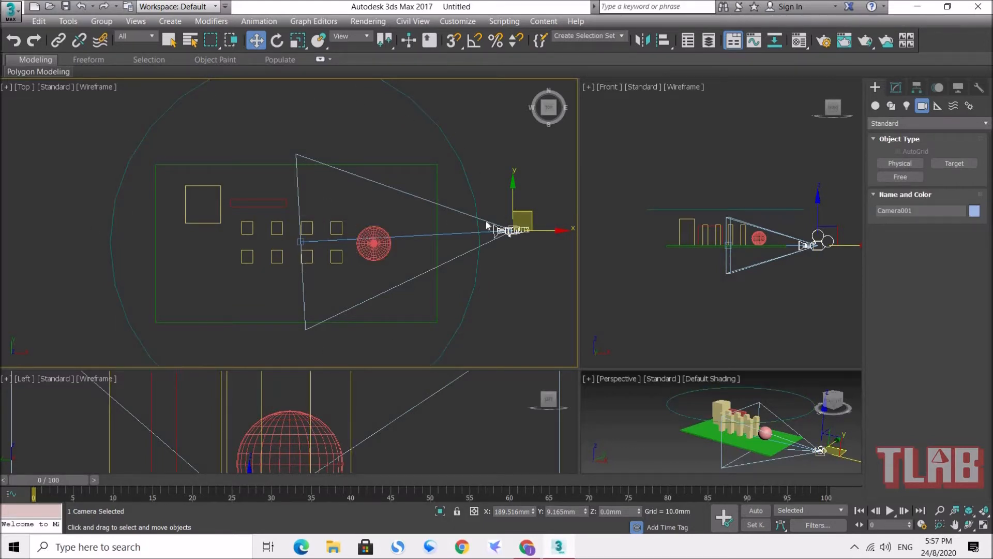
Apply a Path Constraint to the camera using the circle as its path
{"action": "left_click", "coordinate": [521, 258]}
{"action": "left_click", "coordinate": [509, 231]}
{"action": "left_click", "coordinate": [259, 22]}
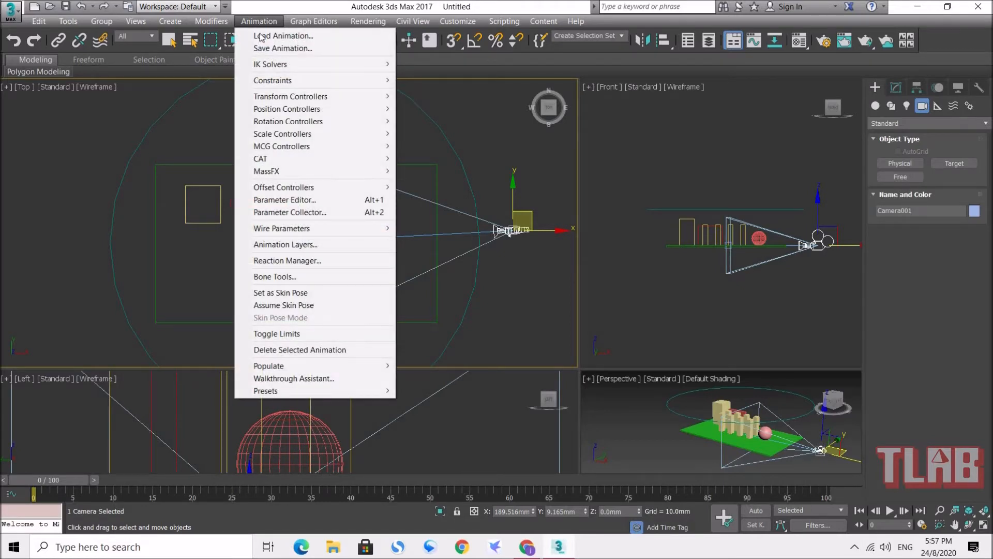
{"action": "mouse_move", "coordinate": [311, 82]}
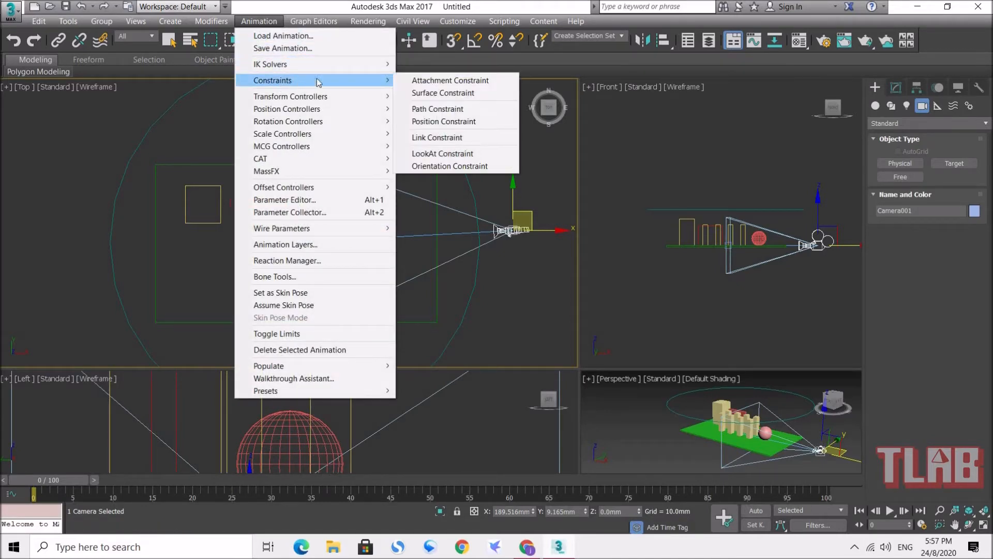
{"action": "left_click", "coordinate": [453, 110]}
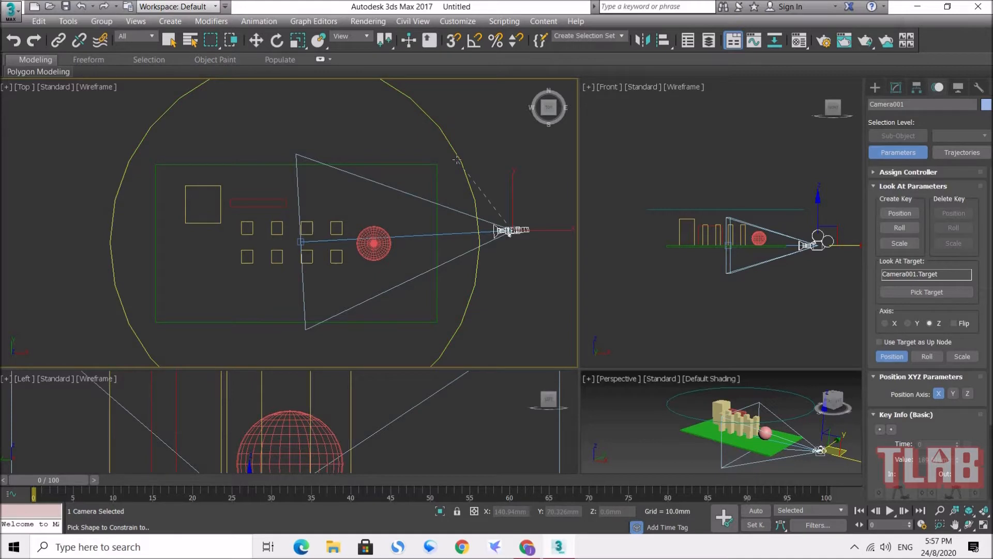
{"action": "left_click", "coordinate": [457, 160]}
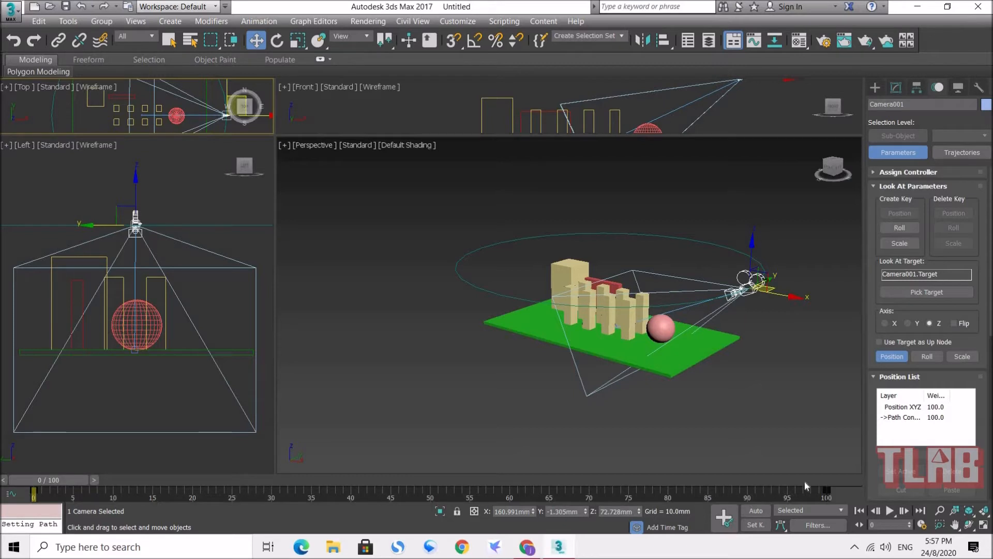
Play the camera's motion along the circle in the Perspective view and stop it at frame 31
{"action": "left_click", "coordinate": [436, 405]}
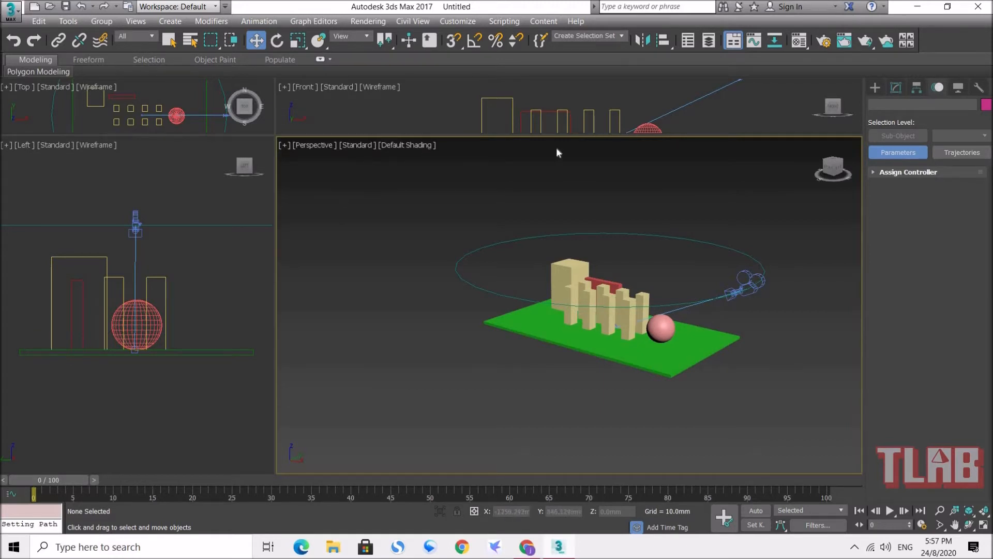
{"action": "left_click", "coordinate": [889, 511]}
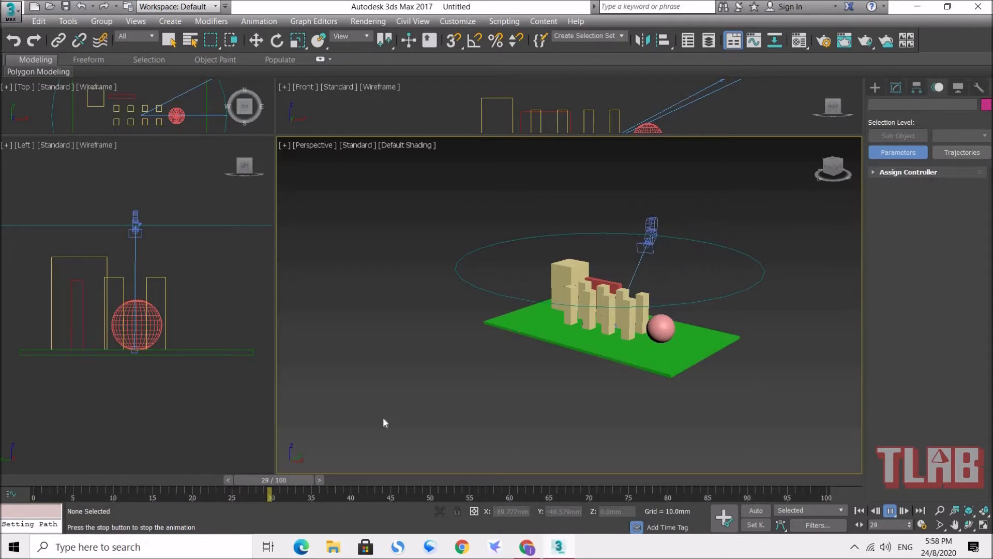
{"action": "left_click_drag", "start_coordinate": [314, 480], "coordinate": [279, 475]}
{"action": "key", "text": "w"}
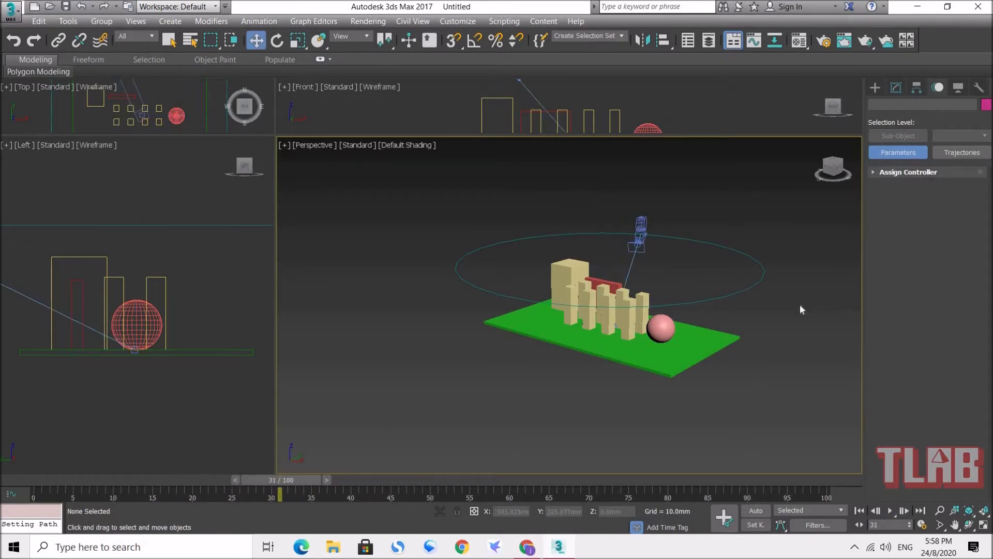
Switch the Perspective viewport to the Camera001 view
{"action": "left_click", "coordinate": [642, 238]}
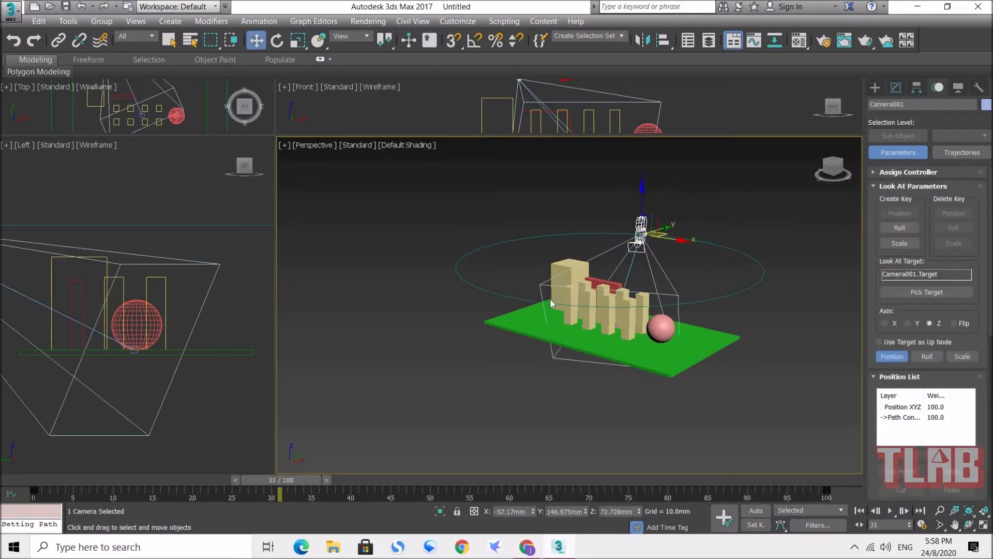
{"action": "left_click", "coordinate": [331, 191]}
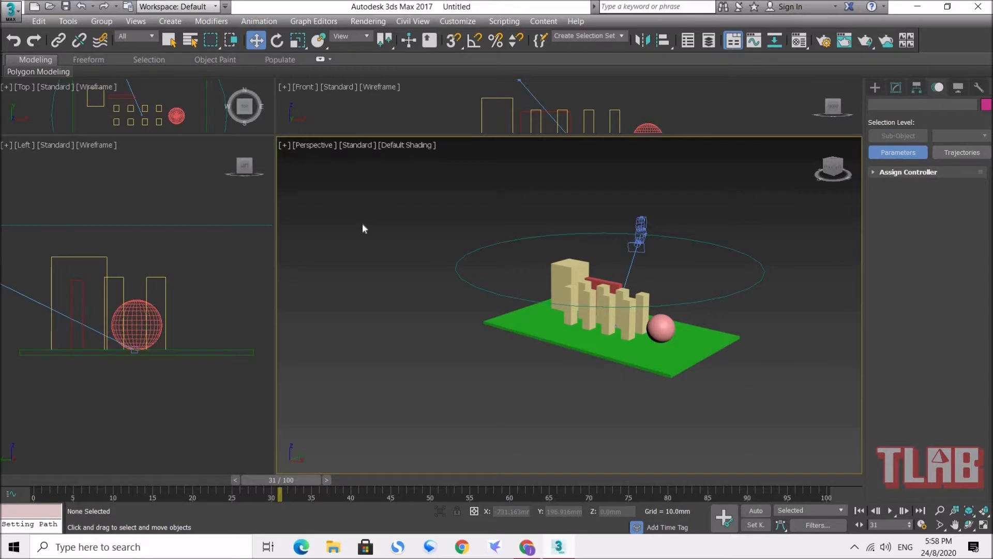
{"action": "key", "text": "c"}
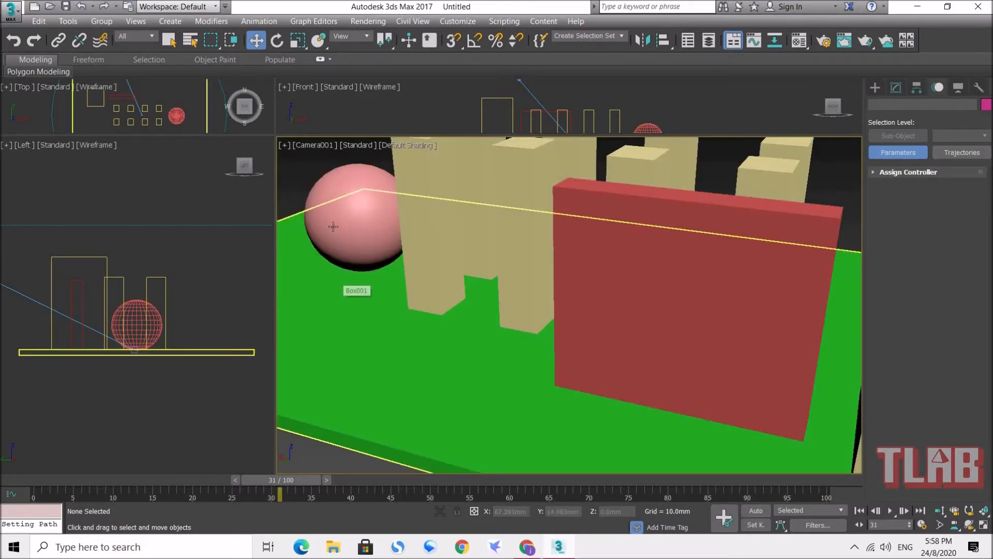
Turn on safe frames in the Camera001 view
{"action": "left_click", "coordinate": [314, 150]}
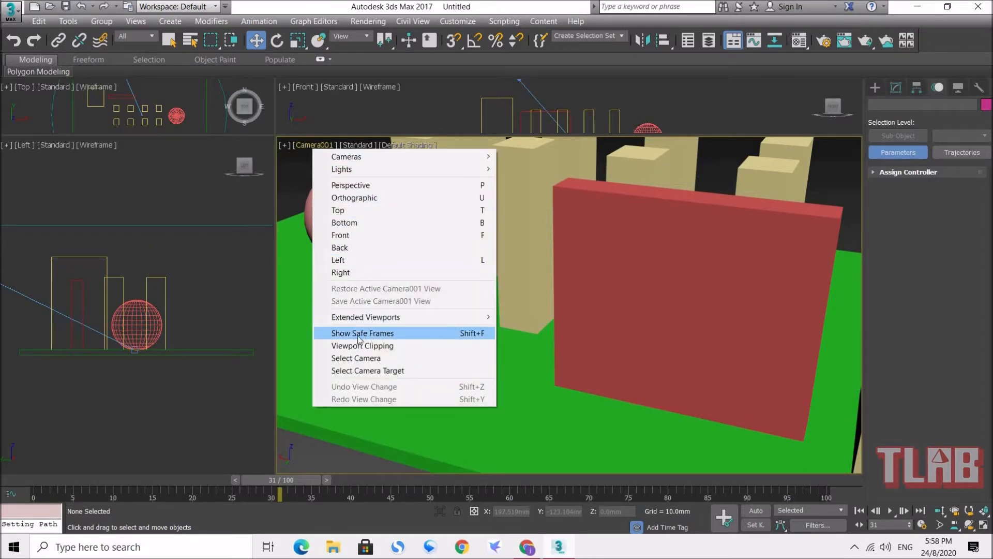
{"action": "left_click", "coordinate": [406, 337]}
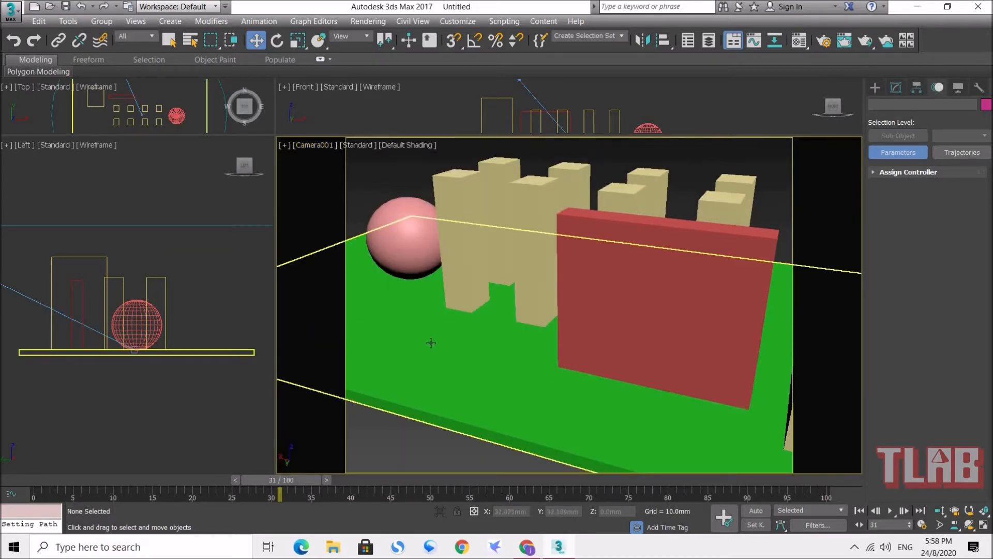
{"action": "left_click", "coordinate": [414, 424]}
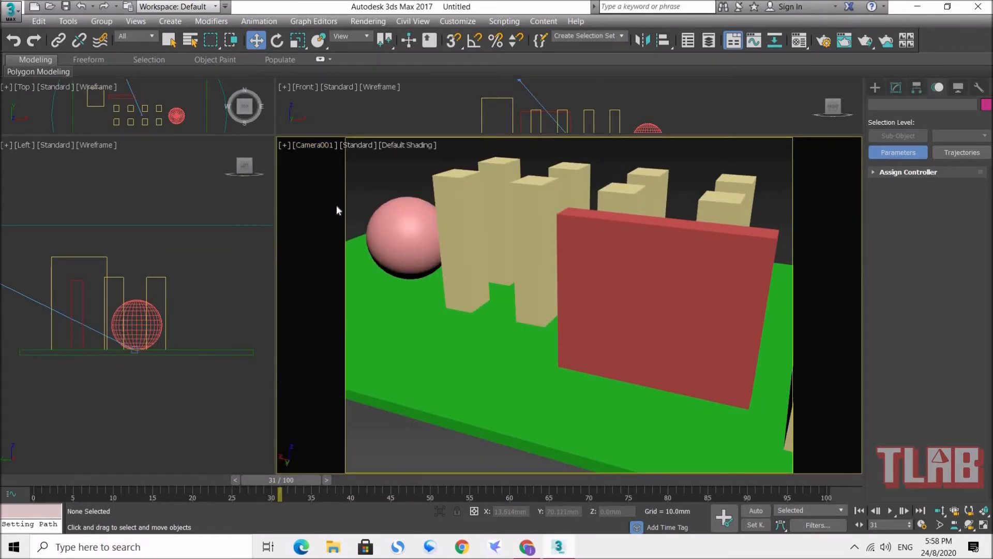
{"action": "left_click", "coordinate": [319, 147]}
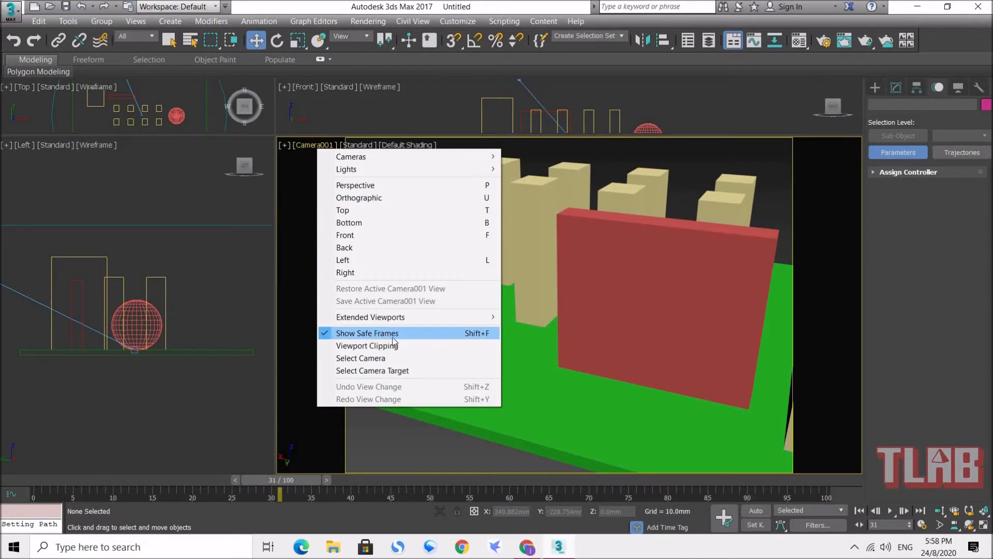
{"action": "left_click", "coordinate": [420, 437]}
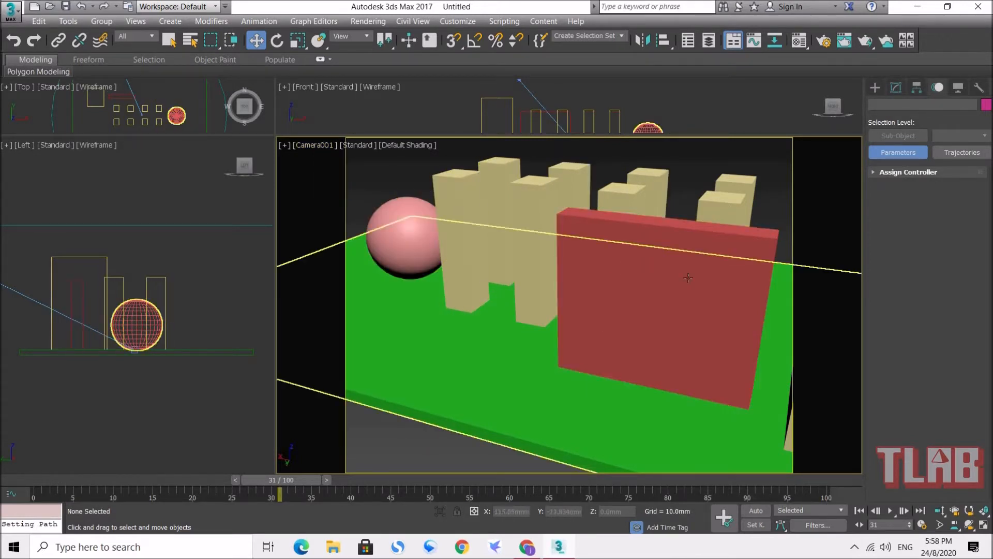
Play the animation through the camera view and stop it at frame 8
{"action": "left_click", "coordinate": [890, 511]}
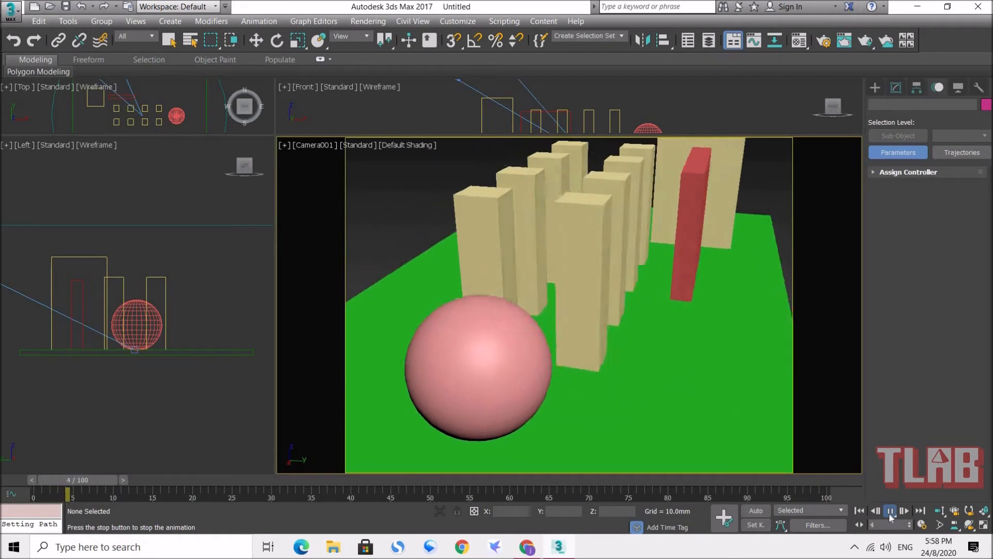
{"action": "left_click", "coordinate": [889, 513]}
Reset the viewport layout, then select the circle and bring it and the camera into view in the Front and Left views
{"action": "right_click", "coordinate": [275, 135]}
{"action": "left_click", "coordinate": [291, 128]}
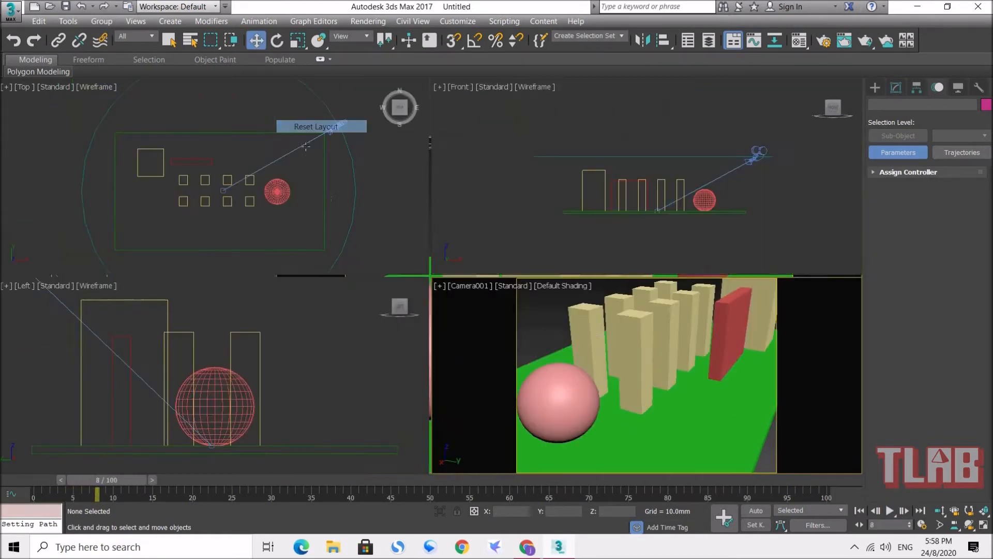
{"action": "left_click", "coordinate": [555, 157]}
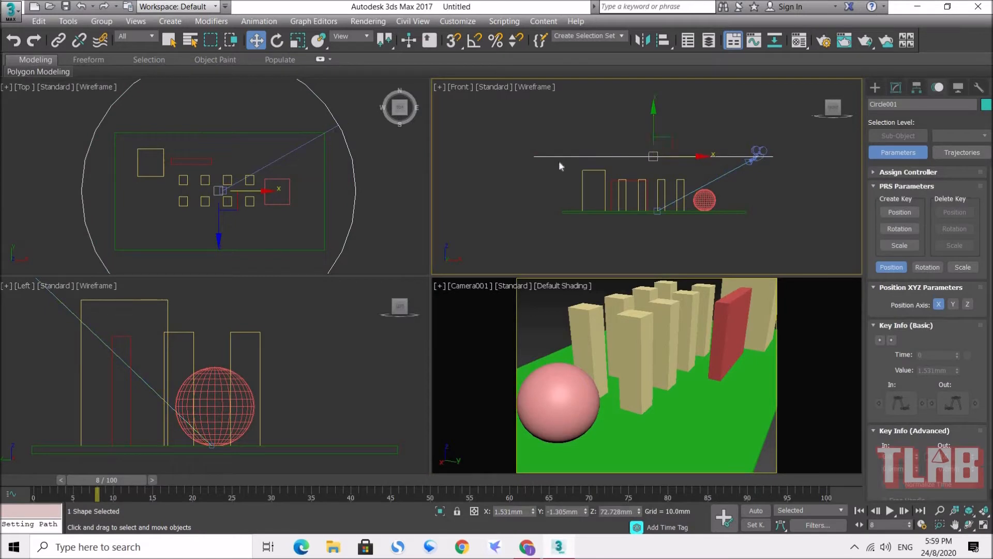
{"action": "scroll", "coordinate": [244, 357], "scroll_direction": "down", "scroll_amount": 4}
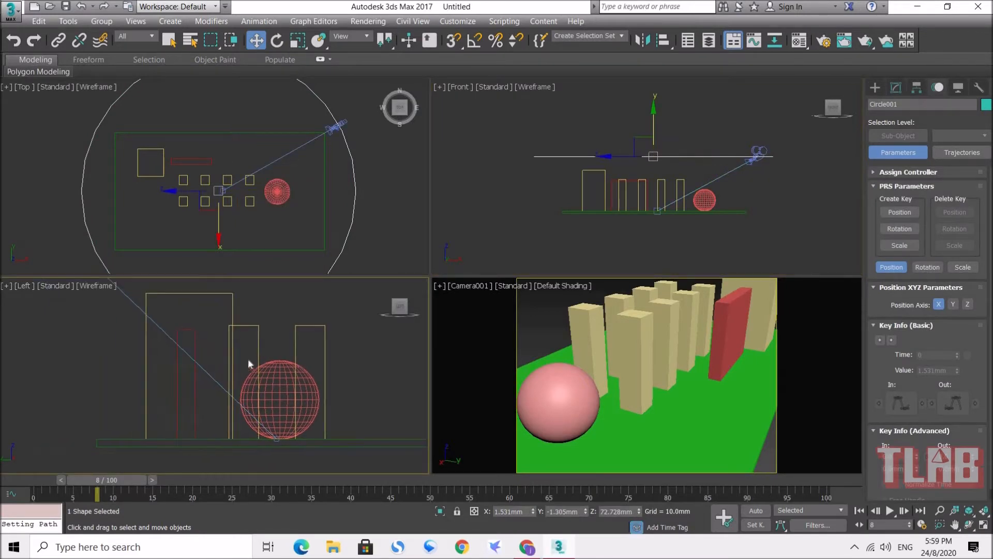
{"action": "middle_click_drag", "start_coordinate": [236, 365], "coordinate": [177, 407]}
{"action": "middle_click_drag", "start_coordinate": [549, 191], "coordinate": [560, 169]}
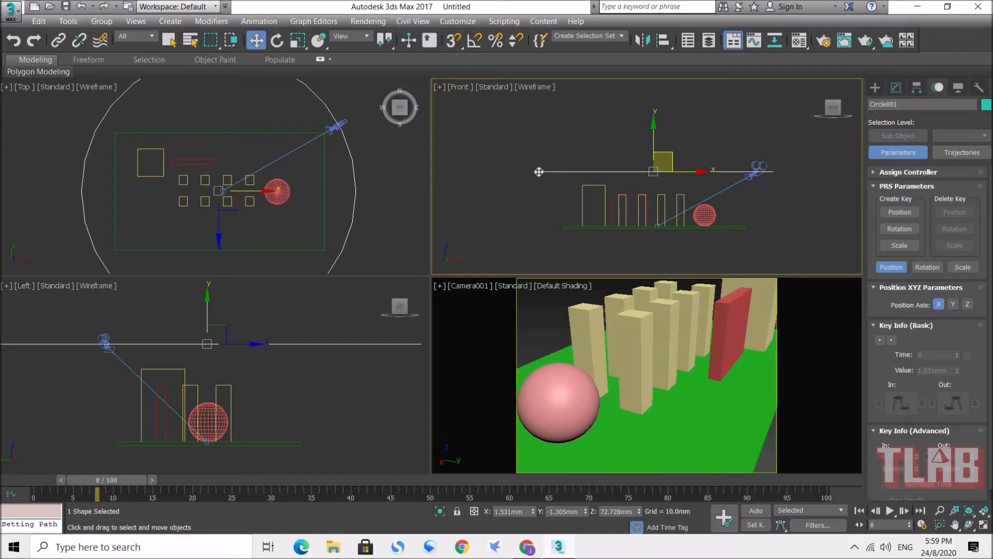
Enlarge and maximize the camera viewport, and change it to a Perspective view showing the whole scene and the circle
{"action": "left_click_drag", "start_coordinate": [430, 275], "coordinate": [258, 151]}
{"action": "left_click", "coordinate": [299, 199]}
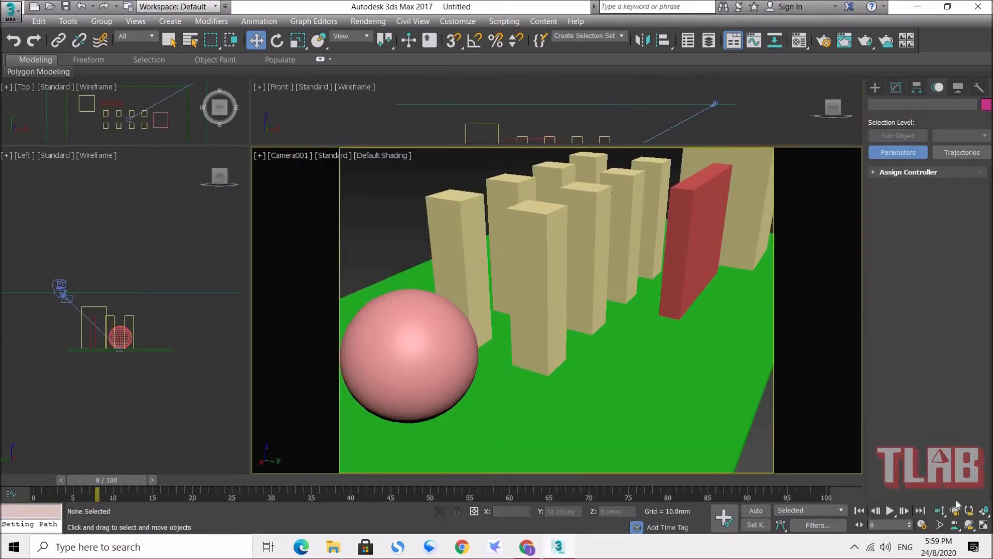
{"action": "left_click", "coordinate": [984, 525]}
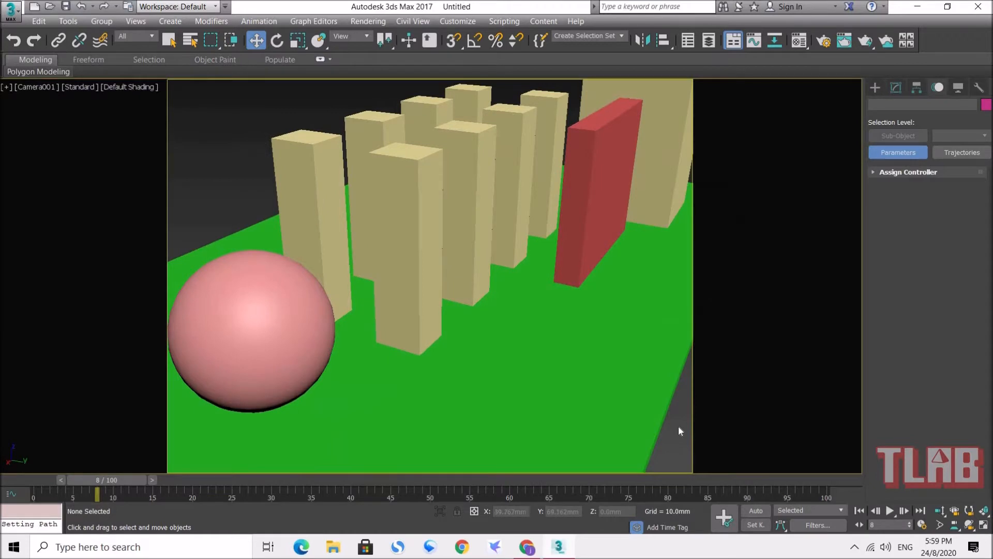
{"action": "key", "text": "p"}
{"action": "key", "text": "z"}
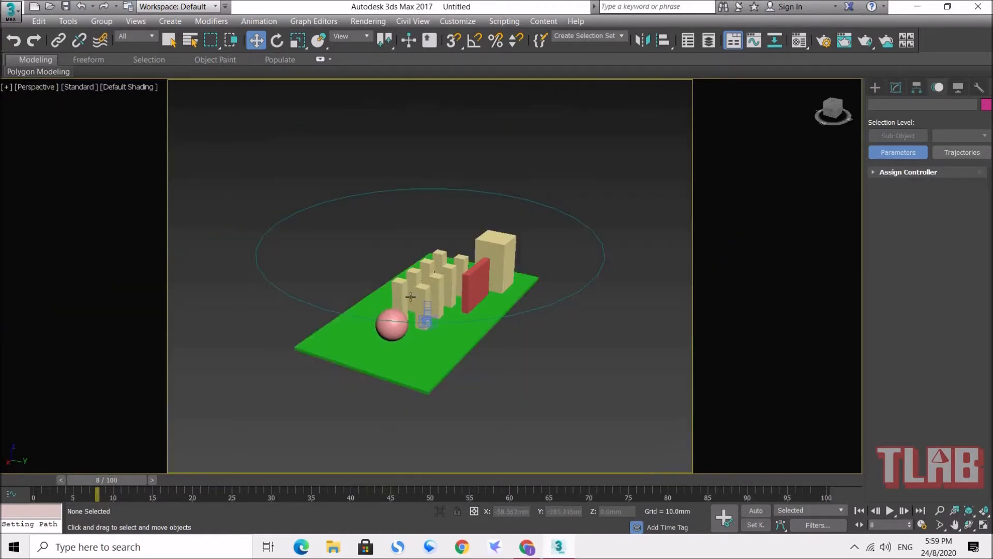
{"action": "middle_click_drag", "start_coordinate": [429, 212], "coordinate": [332, 210], "text": "alt"}
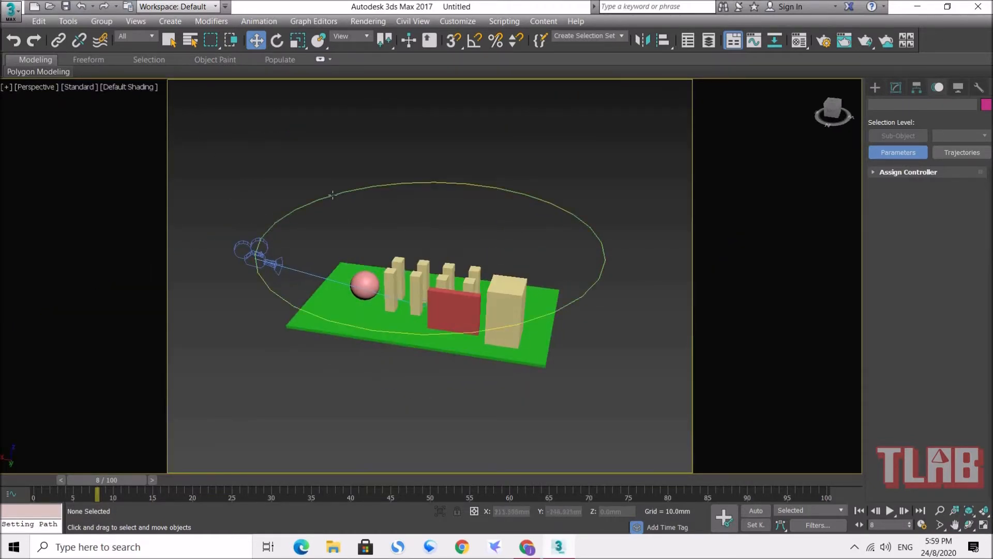
Add an Edit Spline modifier to the camera's circular path
{"action": "left_click", "coordinate": [353, 185]}
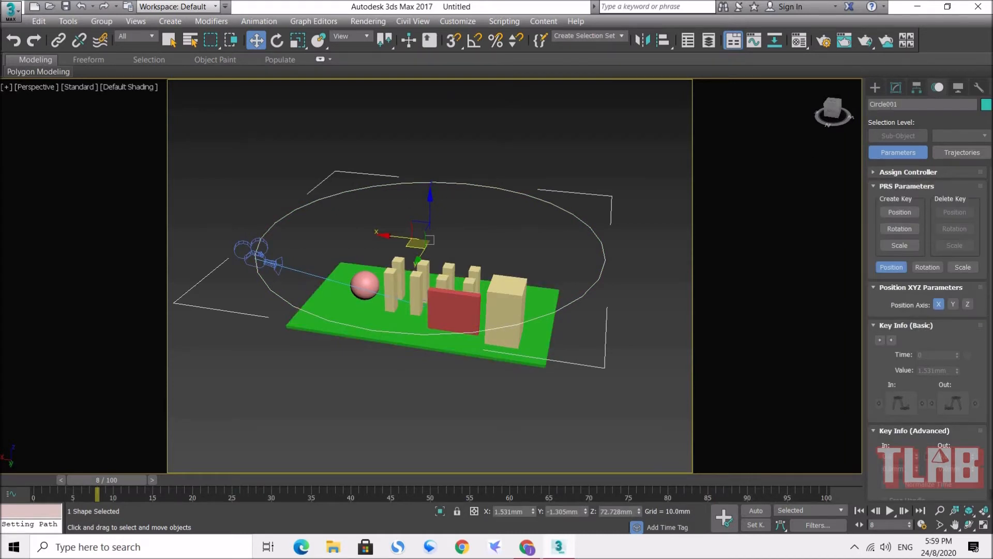
{"action": "left_click", "coordinate": [897, 87]}
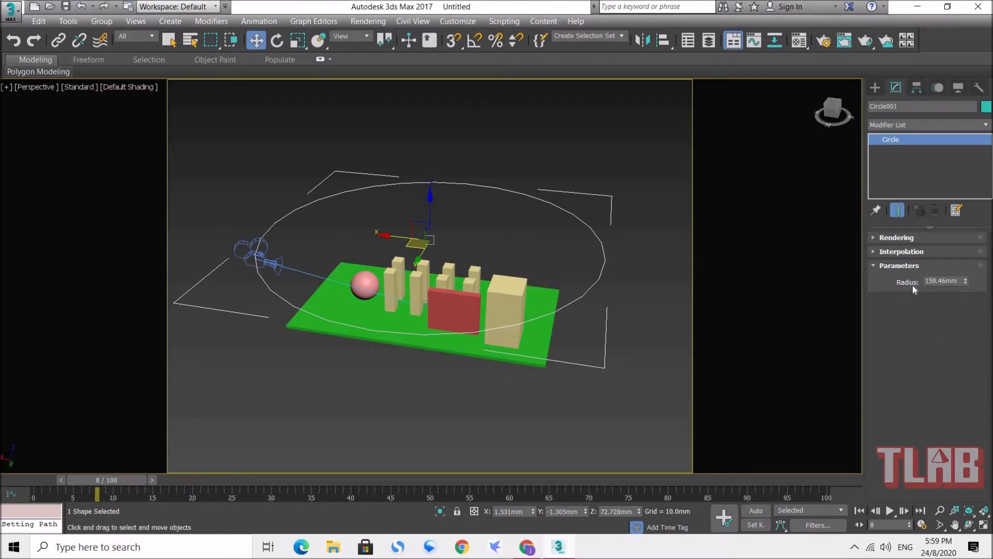
{"action": "left_click", "coordinate": [923, 124]}
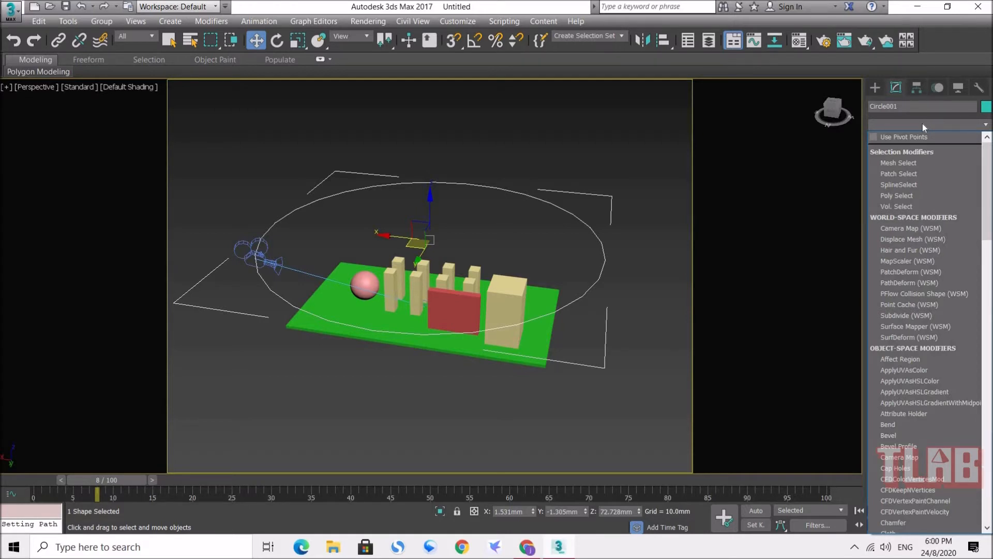
{"action": "left_click", "coordinate": [923, 124]}
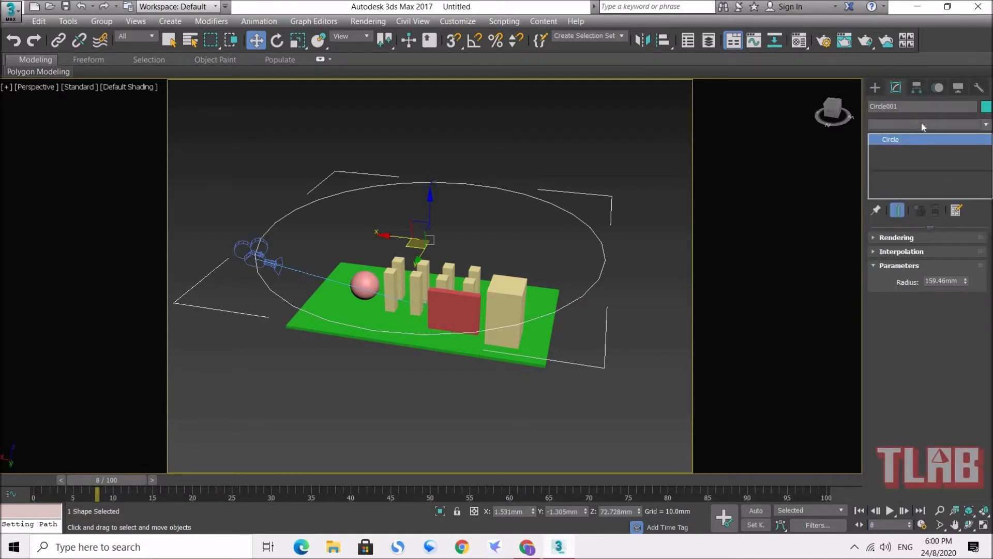
{"action": "left_click", "coordinate": [921, 124]}
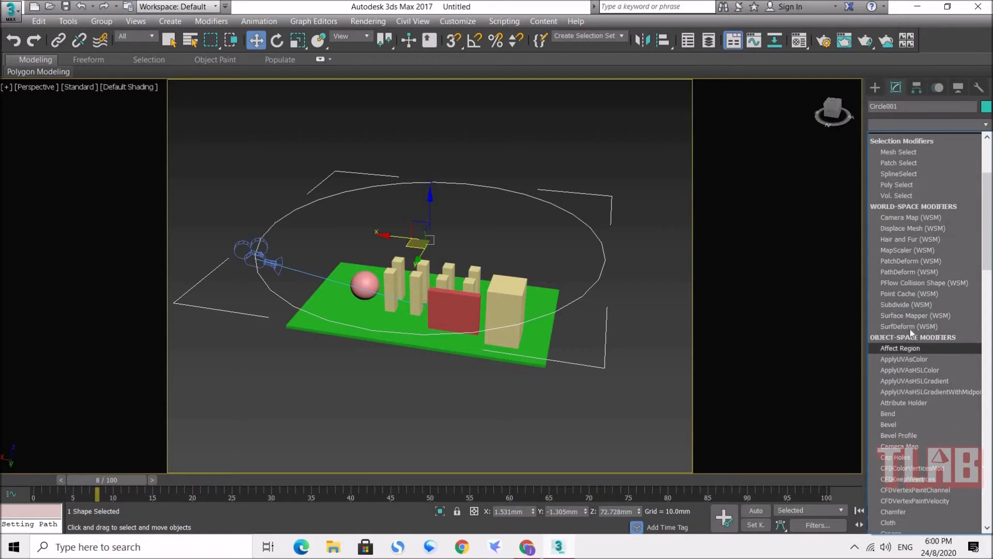
{"action": "key", "text": "e"}
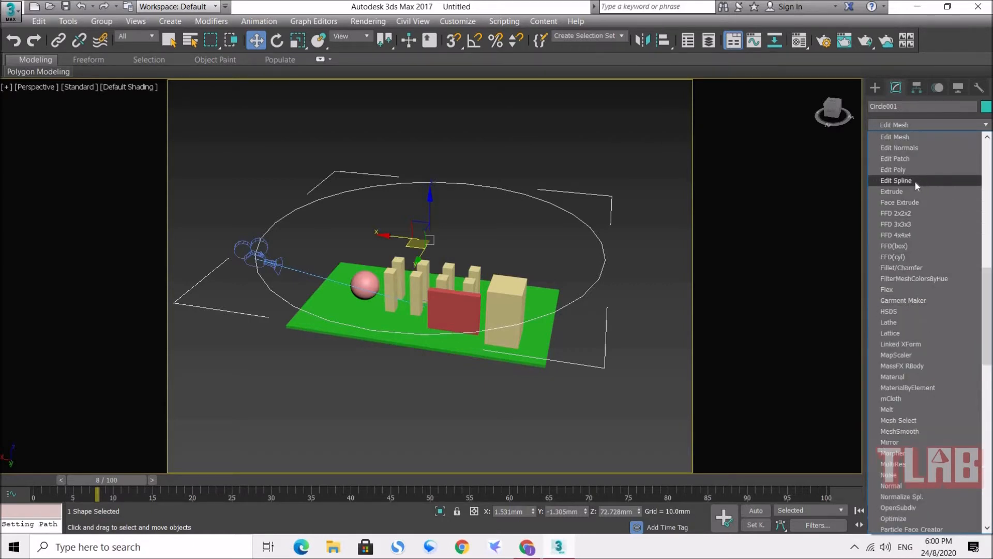
{"action": "left_click", "coordinate": [915, 182]}
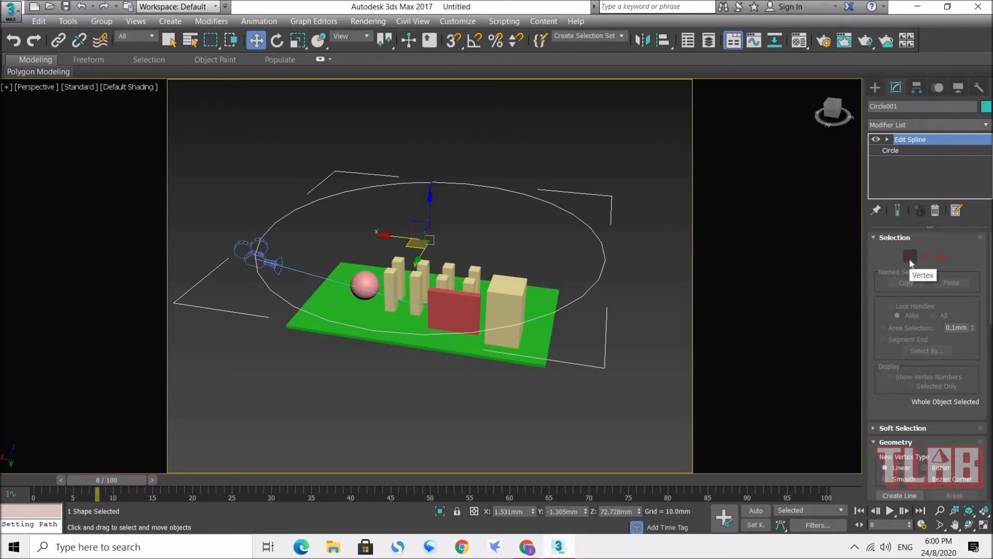
Lower the path vertex beyond the tall box by about 52.4 mm along Z
{"action": "left_click", "coordinate": [910, 256]}
{"action": "middle_click_drag", "start_coordinate": [619, 319], "coordinate": [619, 304], "text": "alt"}
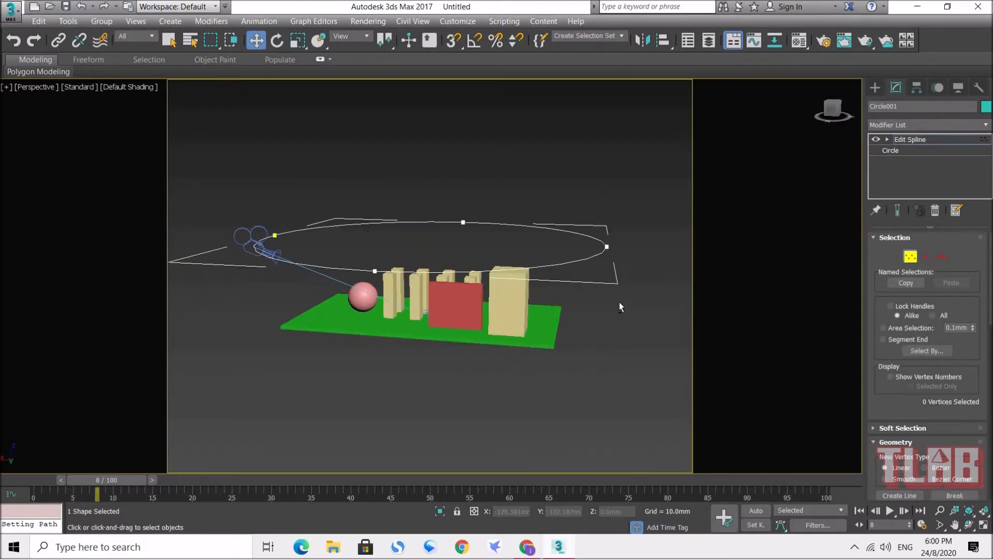
{"action": "left_click_drag", "start_coordinate": [584, 231], "coordinate": [637, 266]}
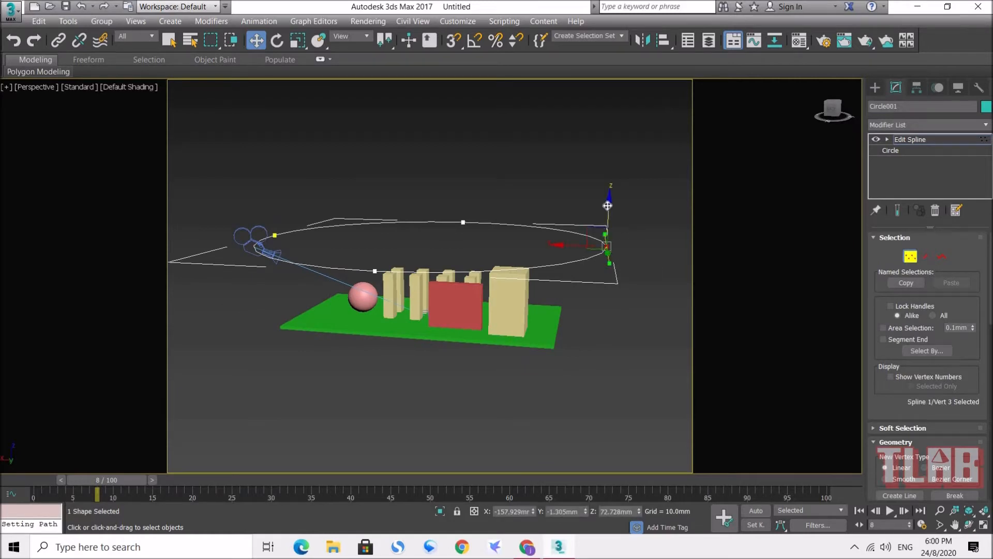
{"action": "left_click_drag", "start_coordinate": [610, 215], "coordinate": [613, 264]}
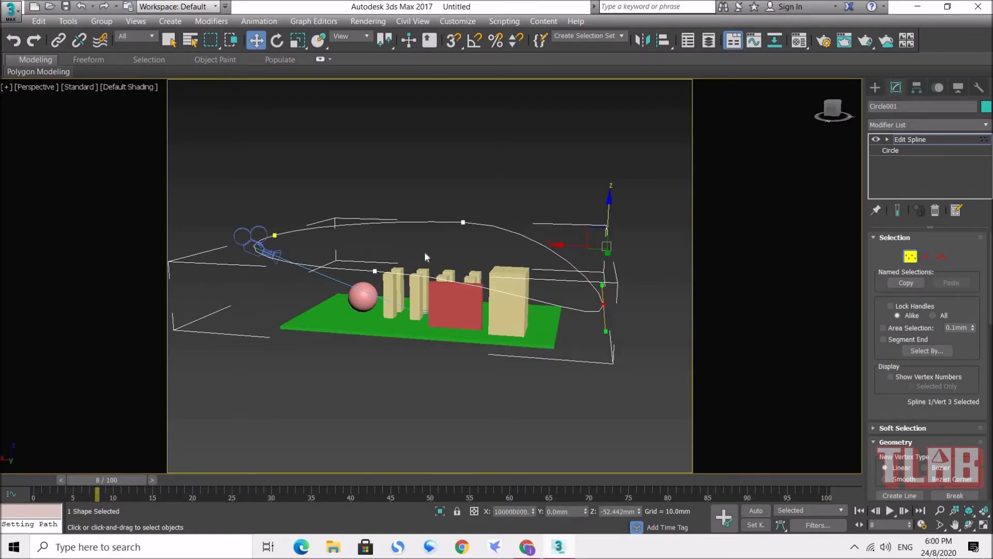
Lower the path's vertex 4 on the pillar side slightly and raise the first vertex near the sphere along Z
{"action": "middle_click_drag", "start_coordinate": [510, 270], "coordinate": [373, 238], "text": "alt"}
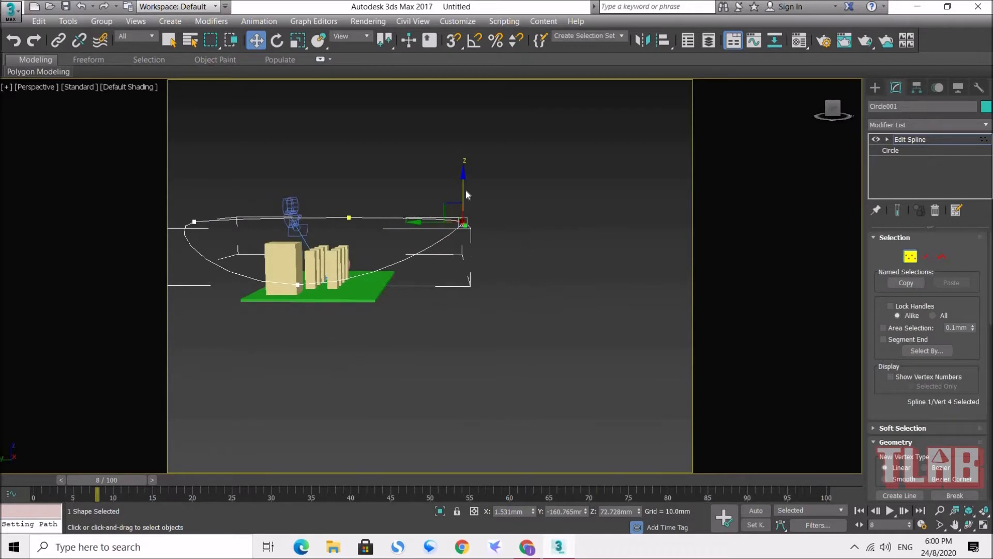
{"action": "left_click_drag", "start_coordinate": [463, 186], "coordinate": [463, 212]}
{"action": "left_click", "coordinate": [349, 217]}
{"action": "left_click_drag", "start_coordinate": [347, 174], "coordinate": [355, 139]}
Lower the path's vertex 2 on the red wall's side to about Z 32 mm
{"action": "middle_click_drag", "start_coordinate": [441, 232], "coordinate": [371, 247], "text": "alt"}
{"action": "middle_click_drag", "start_coordinate": [479, 262], "coordinate": [692, 304]}
{"action": "scroll", "coordinate": [516, 281], "scroll_direction": "up", "scroll_amount": 4}
{"action": "left_click_drag", "start_coordinate": [400, 238], "coordinate": [369, 212]}
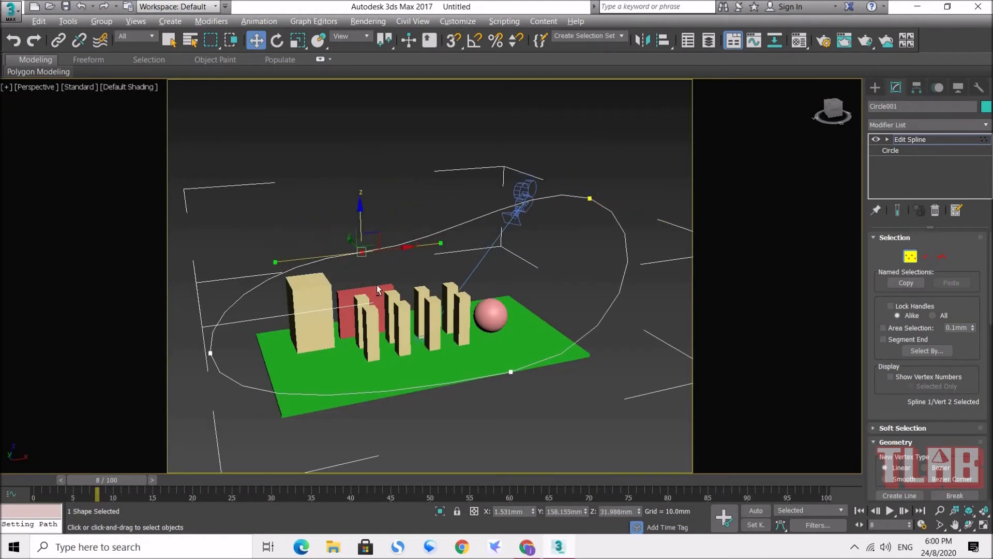
Move vertex 2 about 31.8 mm inward along Y and shift the opposite side vertex slightly inward
{"action": "middle_click_drag", "start_coordinate": [377, 289], "coordinate": [460, 289], "text": "alt"}
{"action": "left_click_drag", "start_coordinate": [321, 252], "coordinate": [352, 252]}
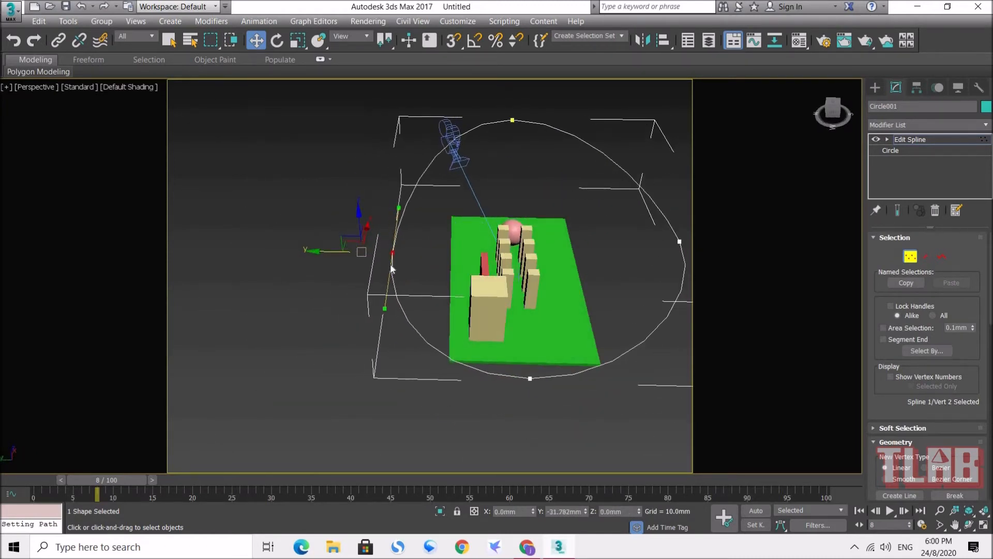
{"action": "middle_click_drag", "start_coordinate": [619, 227], "coordinate": [618, 280], "text": "alt"}
{"action": "left_click", "coordinate": [600, 259]}
{"action": "left_click_drag", "start_coordinate": [577, 260], "coordinate": [571, 260]}
Move the path's vertex 3 beyond the tall box farther outward along X, and leave no vertex selected
{"action": "left_click_drag", "start_coordinate": [476, 436], "coordinate": [479, 439]}
{"action": "middle_click_drag", "start_coordinate": [473, 377], "coordinate": [627, 306], "text": "alt"}
{"action": "middle_click_drag", "start_coordinate": [594, 351], "coordinate": [581, 286]}
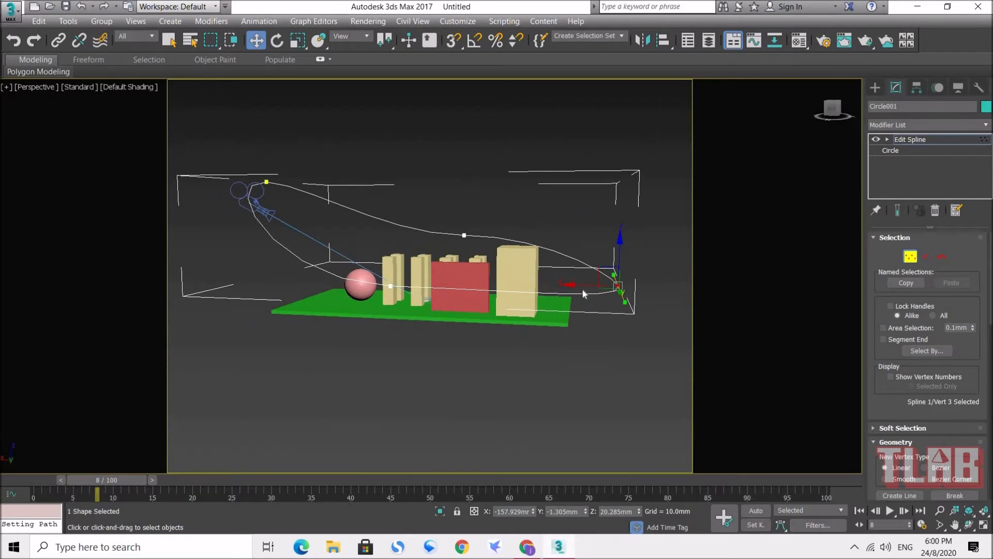
{"action": "left_click_drag", "start_coordinate": [597, 285], "coordinate": [620, 287]}
{"action": "left_click", "coordinate": [623, 381]}
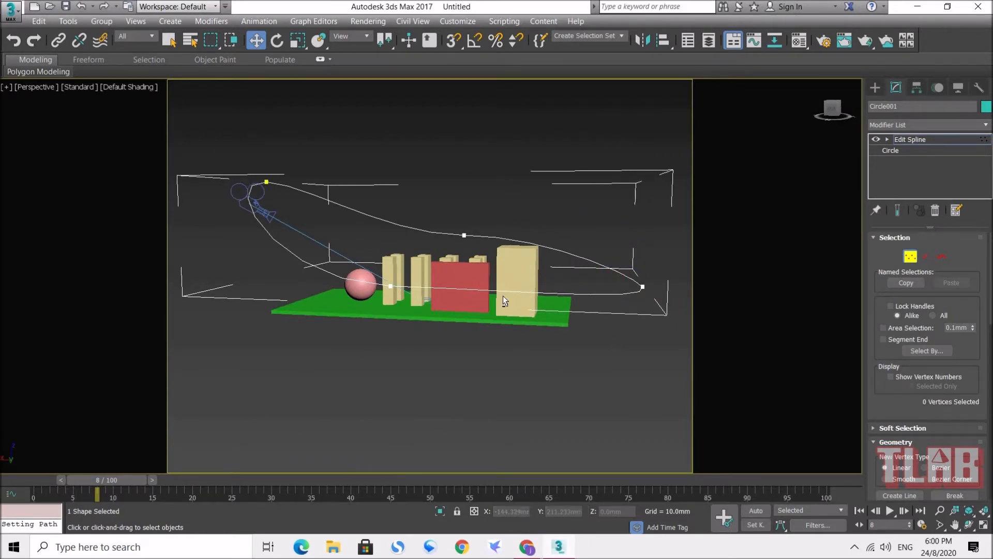
Leave vertex editing on the reshaped path and restore the four-viewport layout
{"action": "middle_click_drag", "start_coordinate": [502, 295], "coordinate": [486, 318], "text": "alt"}
{"action": "middle_click_drag", "start_coordinate": [529, 259], "coordinate": [518, 280], "text": "alt"}
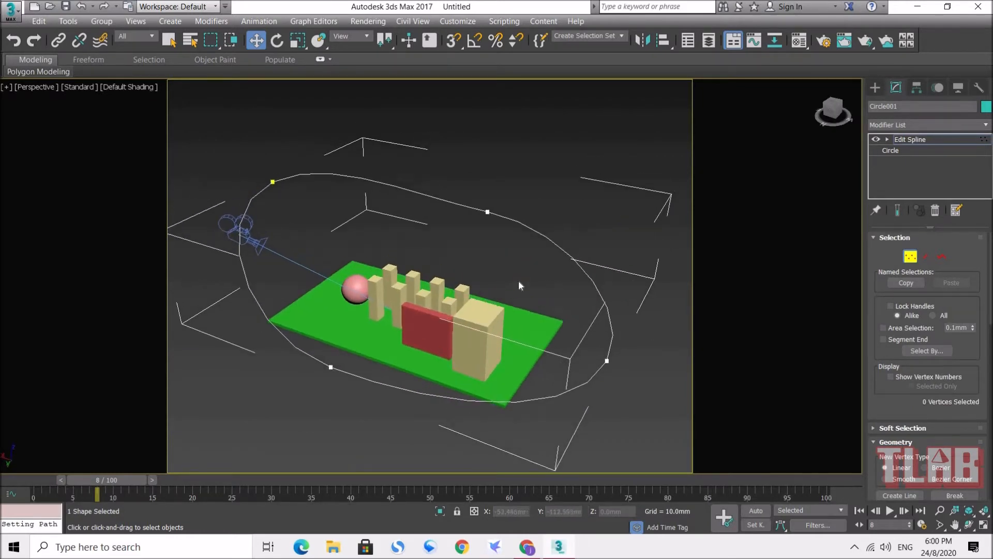
{"action": "left_click", "coordinate": [911, 259]}
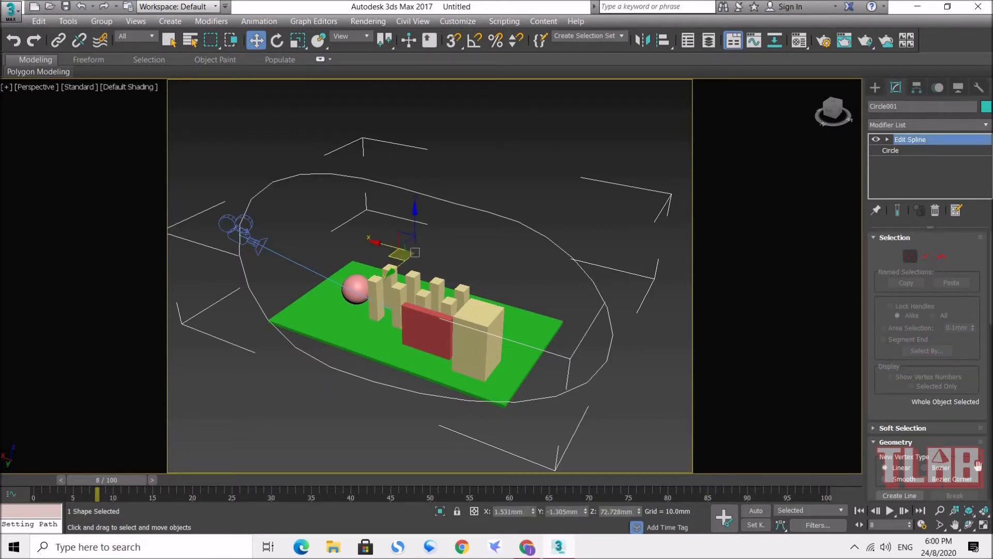
{"action": "left_click", "coordinate": [985, 525]}
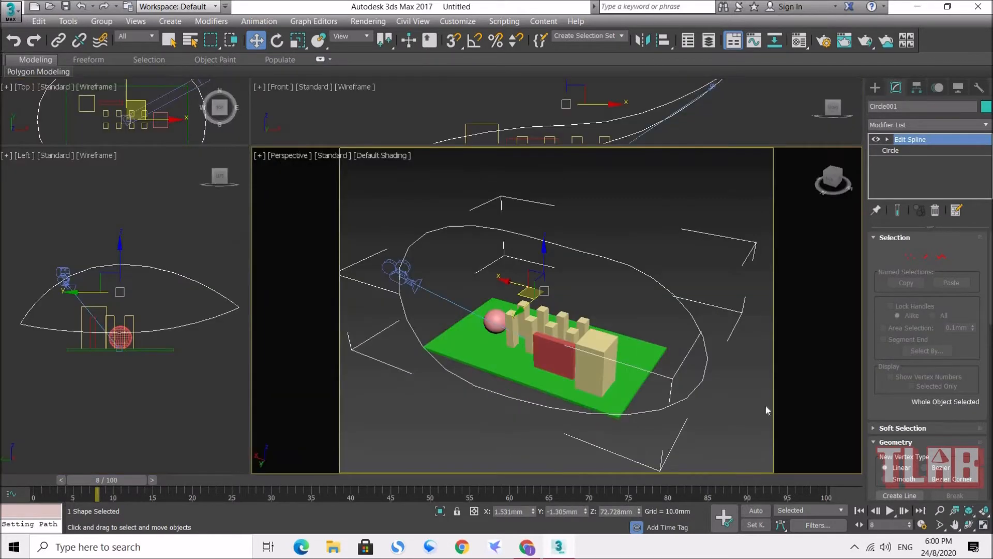
Reset the viewport layout to equal sizes, clear the selection and show the Perspective view through Camera001
{"action": "right_click", "coordinate": [248, 144]}
{"action": "left_click", "coordinate": [267, 138]}
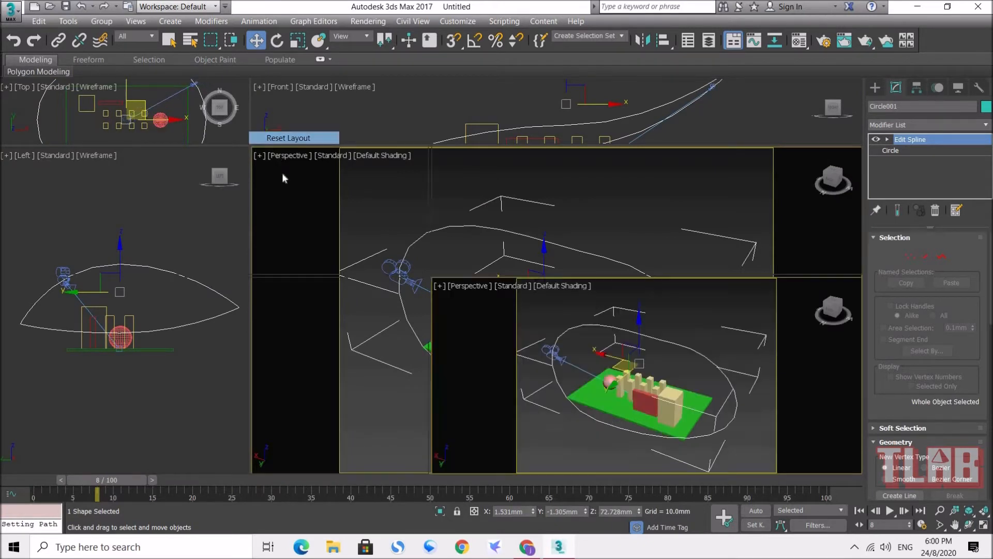
{"action": "left_click", "coordinate": [551, 312]}
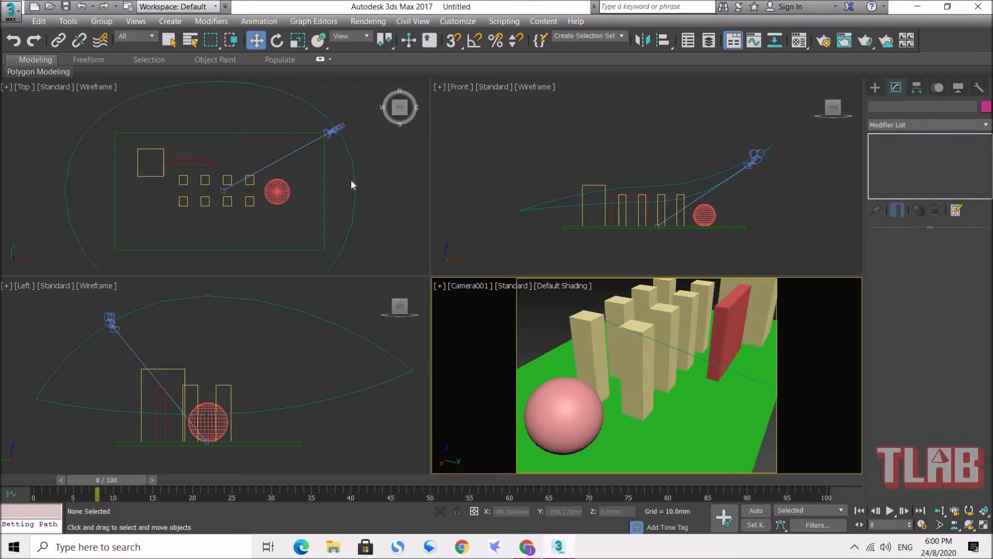
Give Camera001 the 24 mm stock lens and deselect it
{"action": "left_click", "coordinate": [331, 133]}
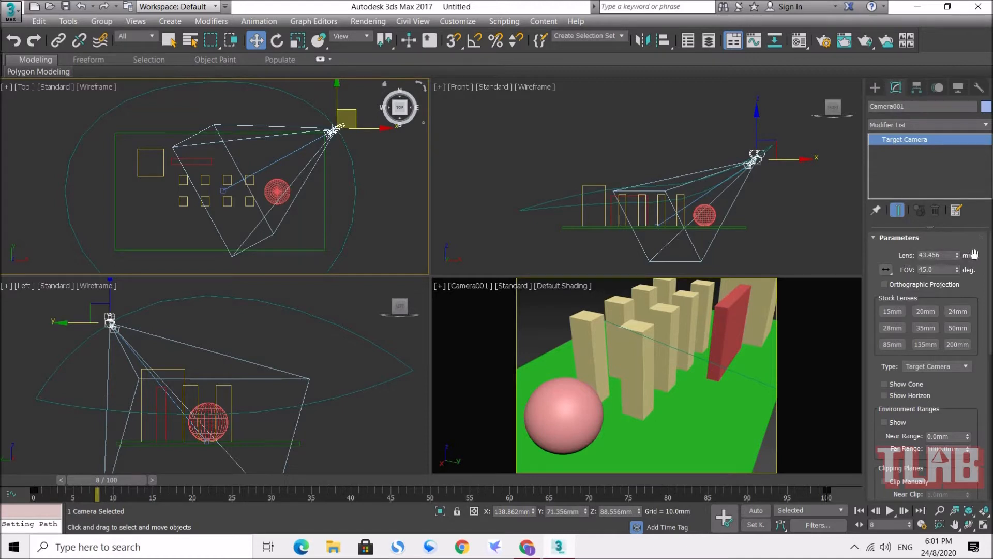
{"action": "left_click", "coordinate": [958, 312]}
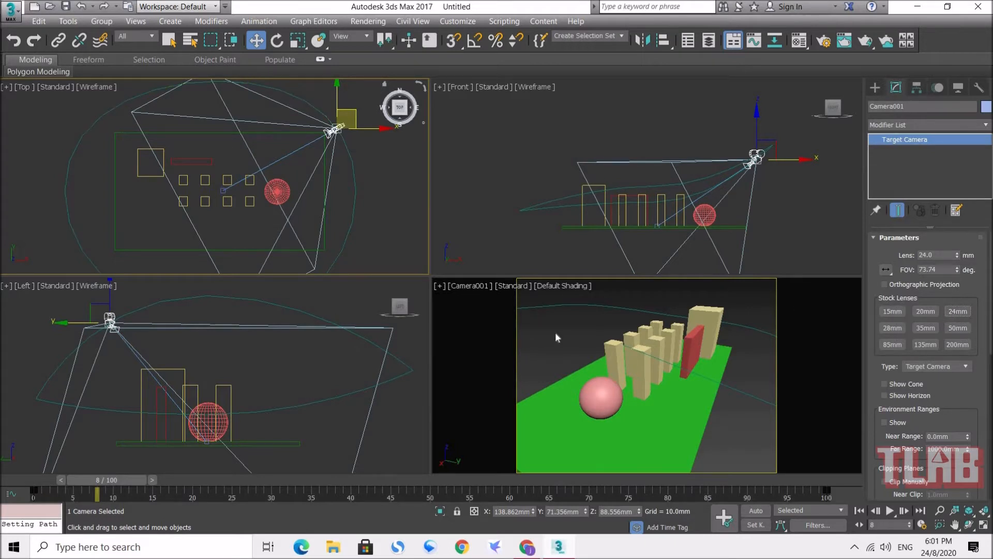
{"action": "left_click", "coordinate": [548, 306]}
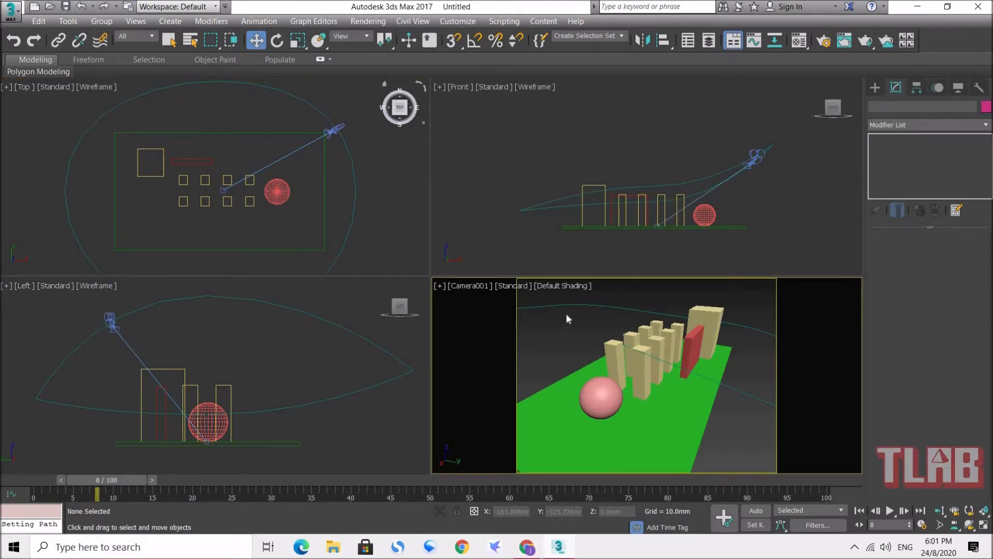
Play the animation through the camera view, stop it and return to frame 0
{"action": "left_click", "coordinate": [890, 512]}
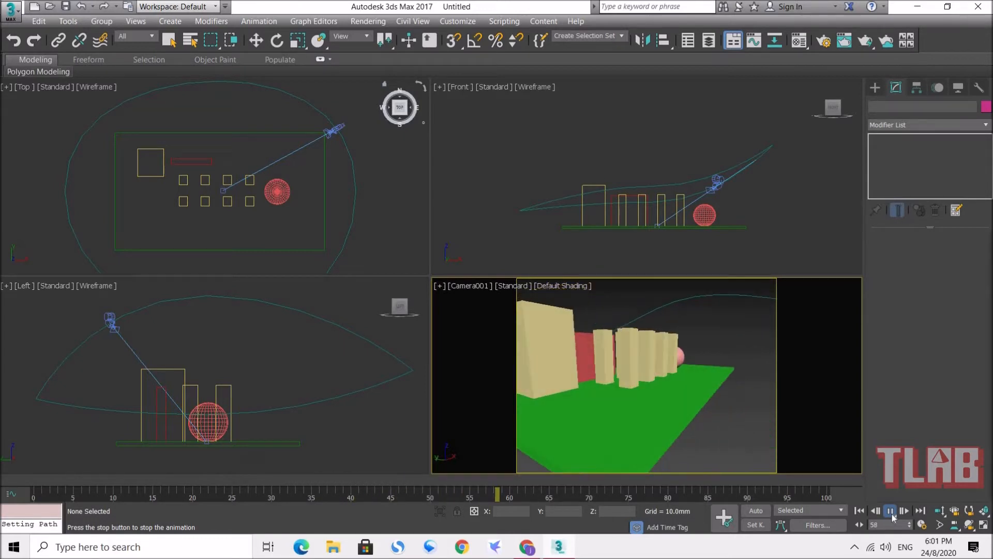
{"action": "left_click", "coordinate": [890, 511]}
{"action": "left_click_drag", "start_coordinate": [591, 482], "coordinate": [1, 463]}
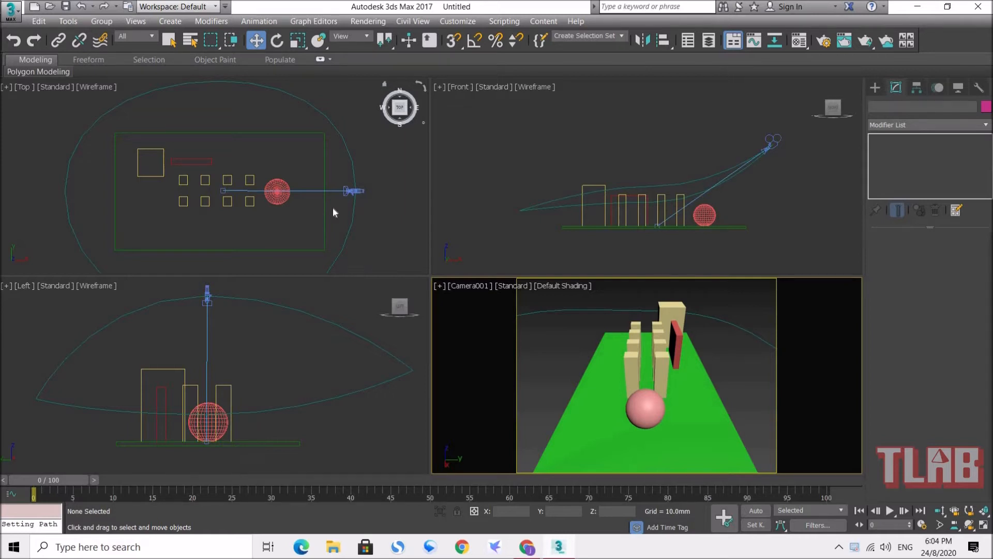
Examine the camera on the path and its separate target by selecting each in the Top view, leaving nothing selected
{"action": "left_click", "coordinate": [355, 193]}
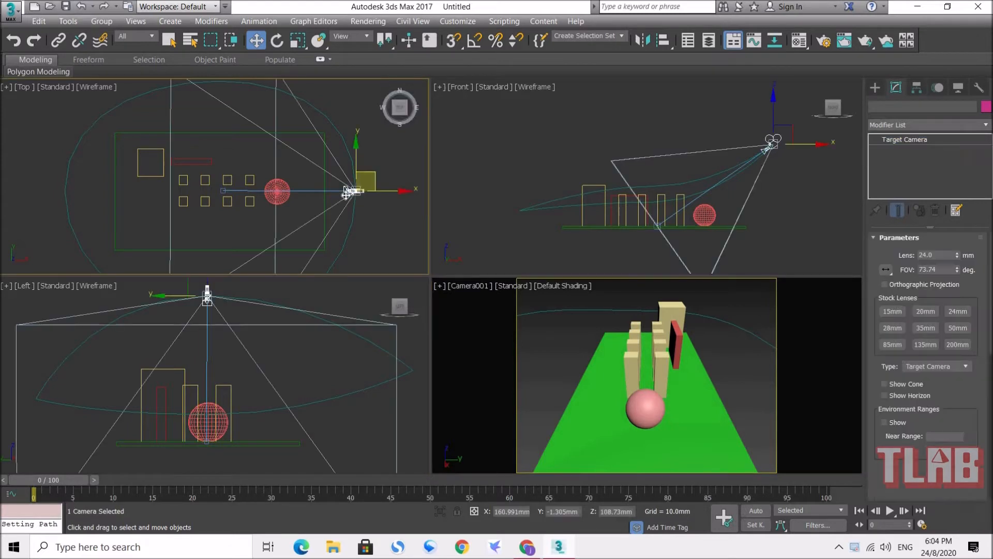
{"action": "left_click", "coordinate": [222, 191]}
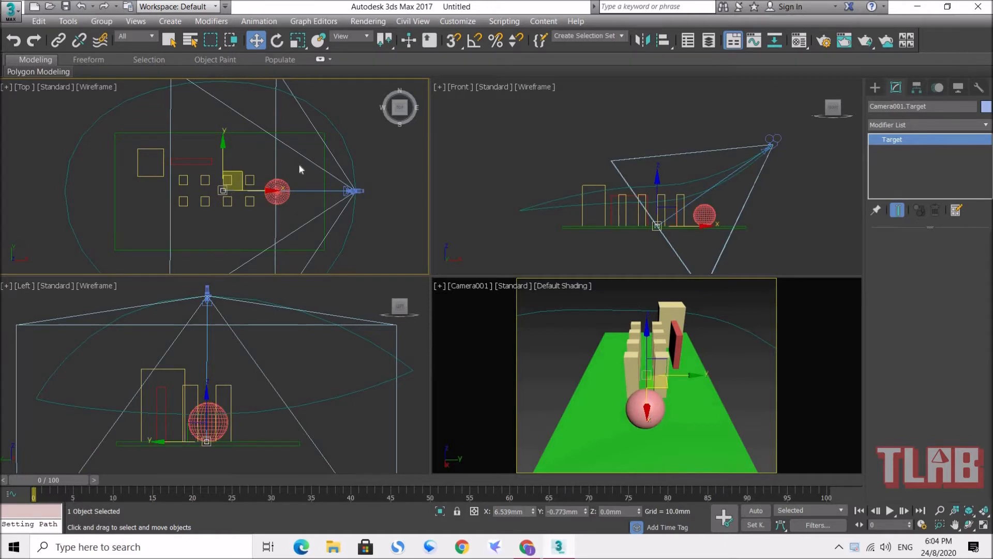
{"action": "left_click", "coordinate": [386, 210]}
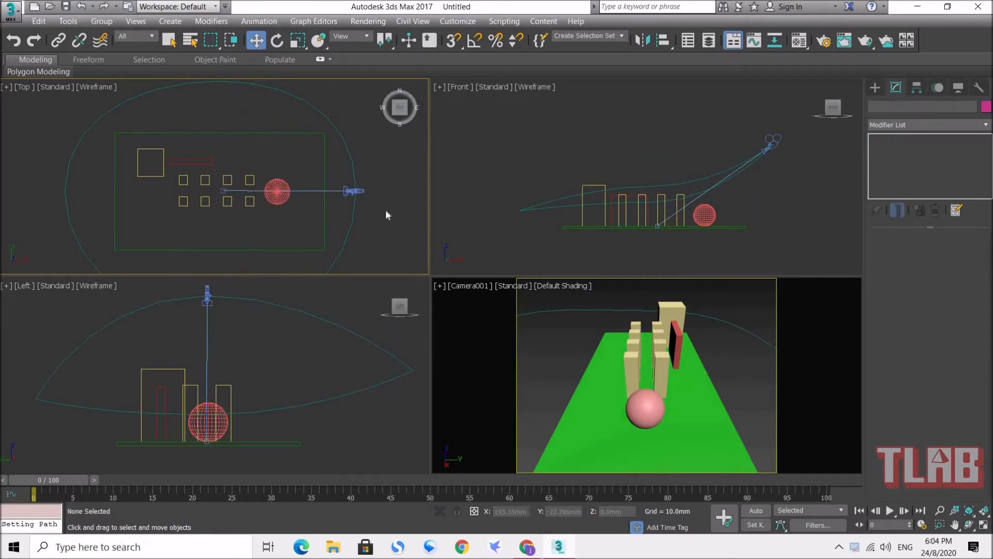
{"action": "left_click", "coordinate": [356, 191]}
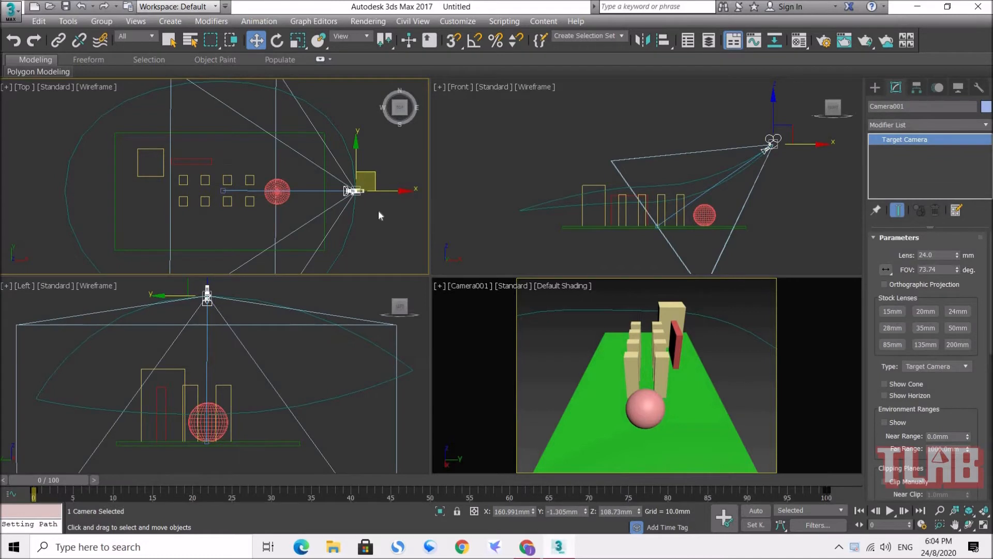
{"action": "left_click", "coordinate": [378, 211]}
Review the Target and Free camera types among the standard cameras, leaving no object in the scene selected
{"action": "left_click", "coordinate": [874, 88]}
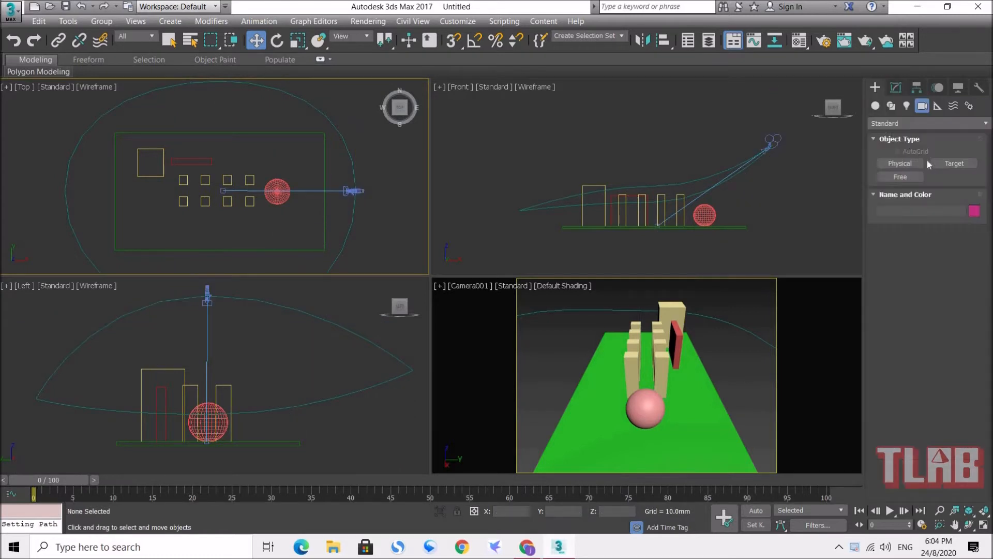
{"action": "left_click", "coordinate": [955, 165]}
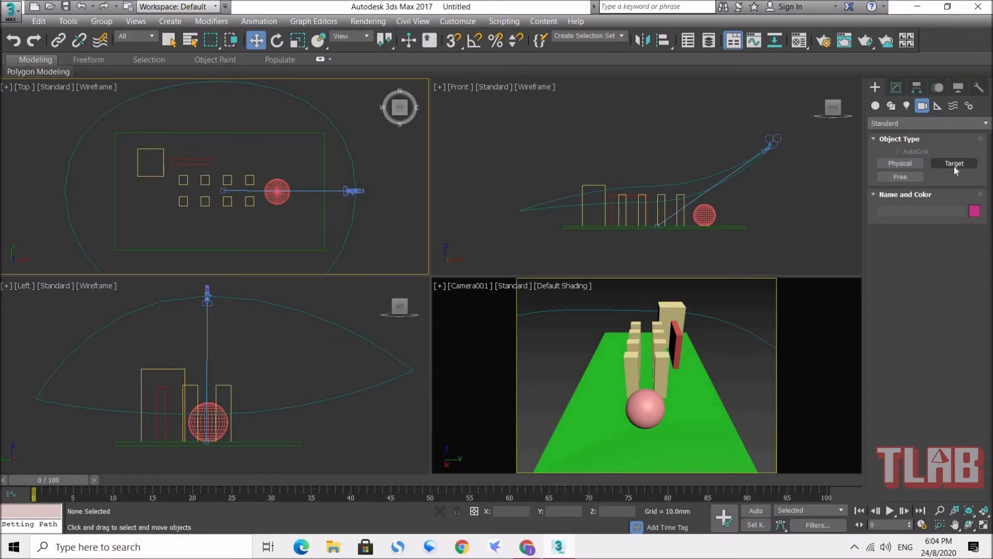
{"action": "left_click", "coordinate": [900, 177]}
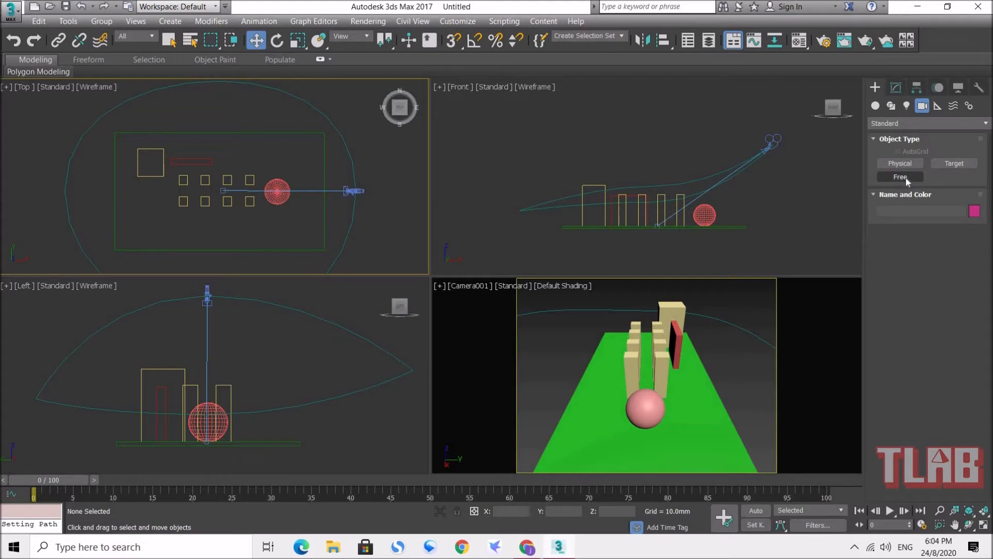
{"action": "left_click_drag", "start_coordinate": [379, 174], "coordinate": [330, 218]}
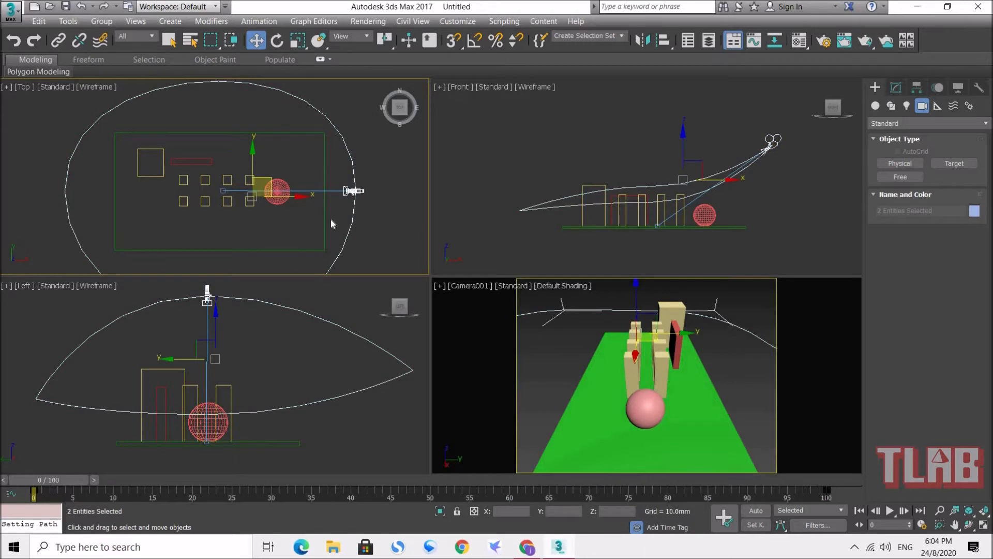
{"action": "left_click", "coordinate": [40, 120]}
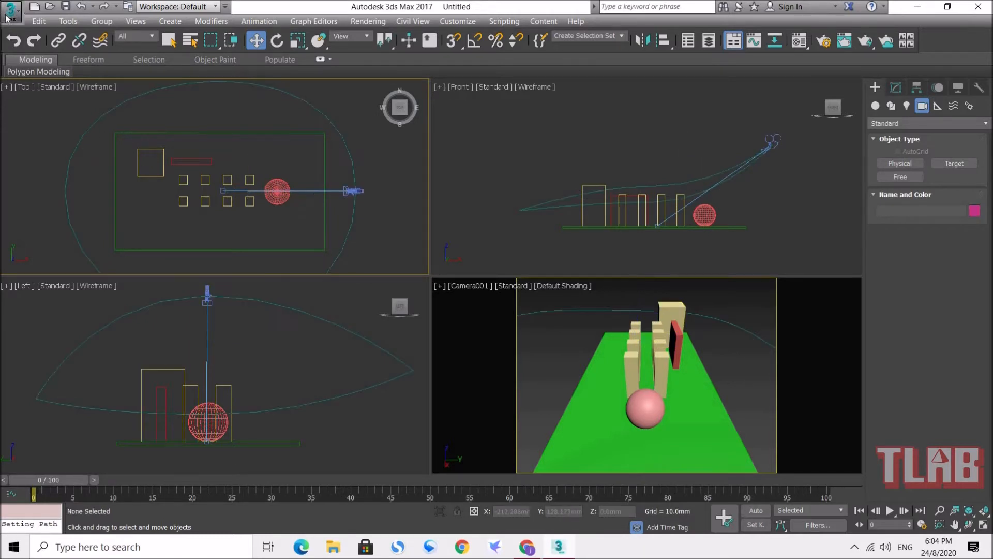
Reset to an empty scene without saving the current changes
{"action": "left_click", "coordinate": [9, 9]}
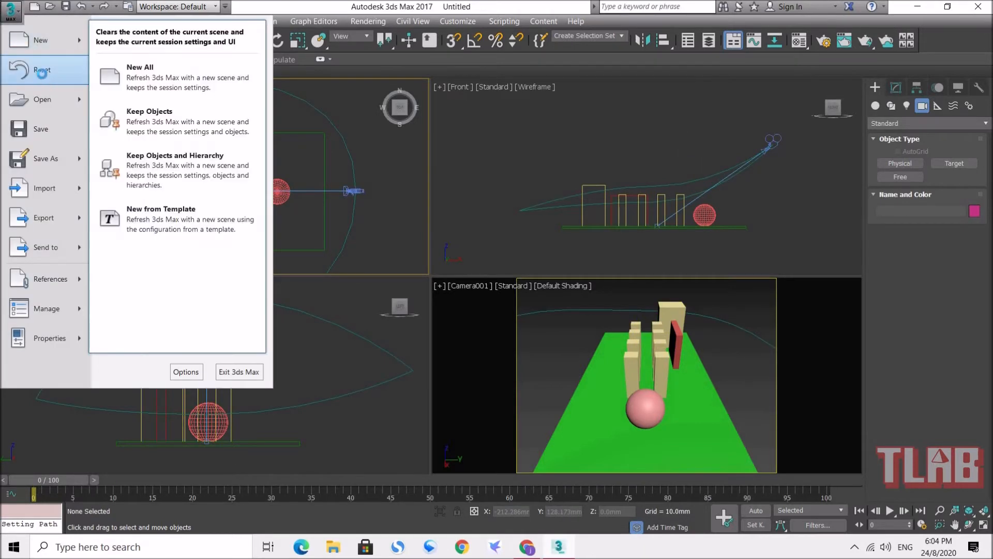
{"action": "left_click", "coordinate": [44, 73]}
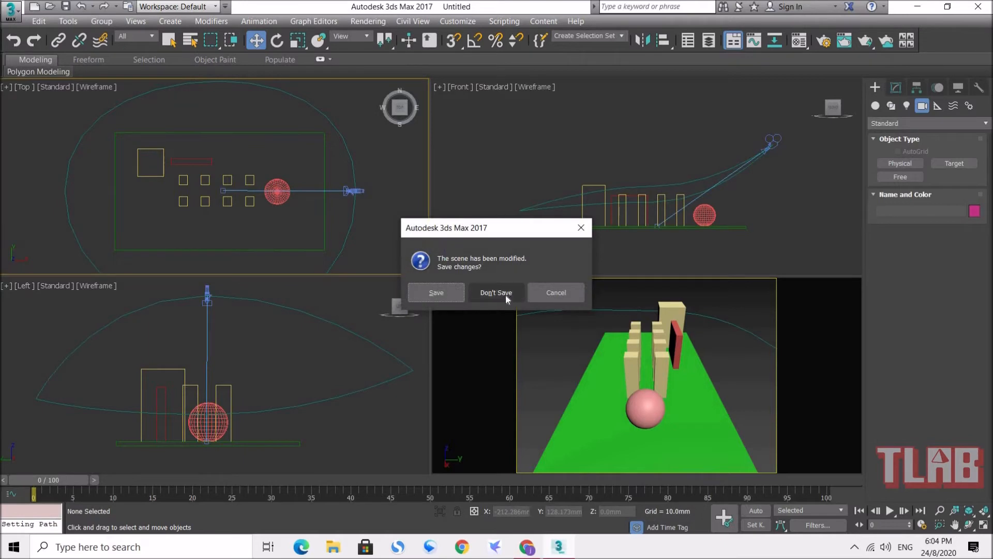
{"action": "left_click", "coordinate": [501, 295]}
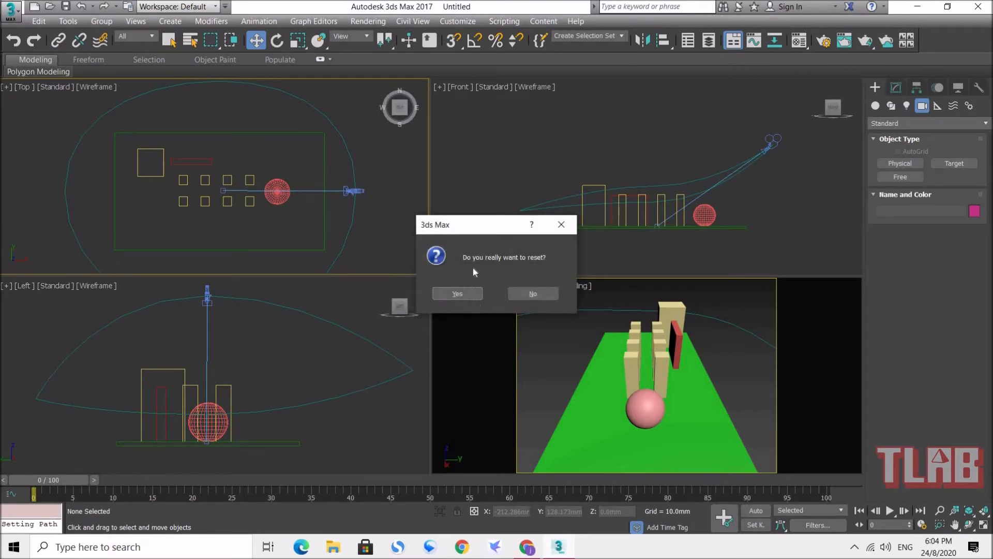
{"action": "left_click", "coordinate": [457, 293]}
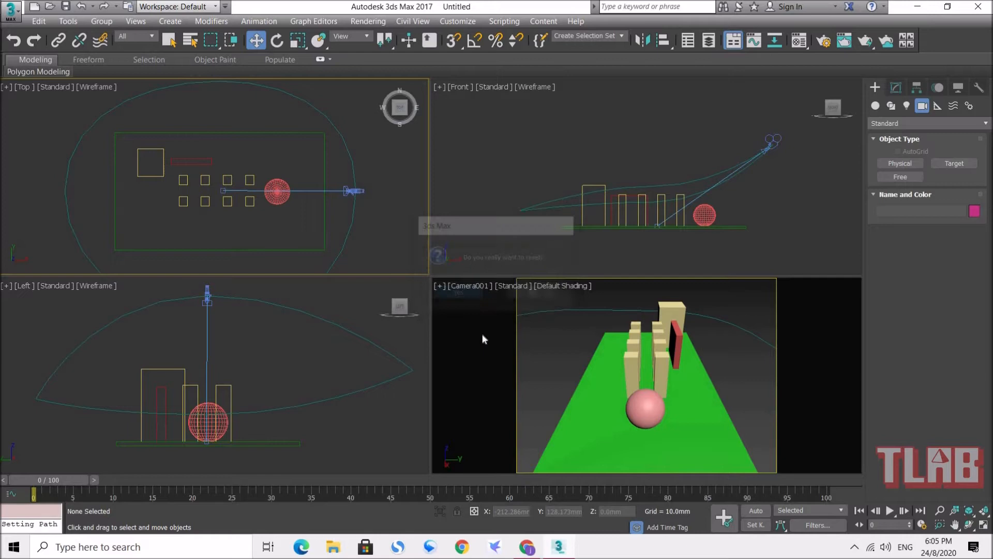
Open the scene file lesson 14 from the lesson folder on the Desktop
{"action": "left_click", "coordinate": [11, 9]}
{"action": "mouse_move", "coordinate": [39, 99]}
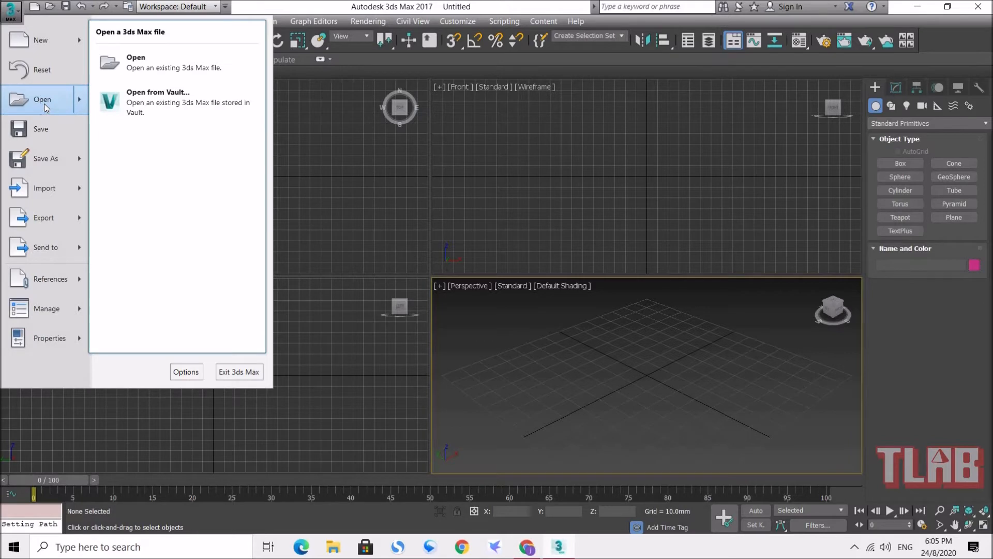
{"action": "left_click", "coordinate": [45, 104]}
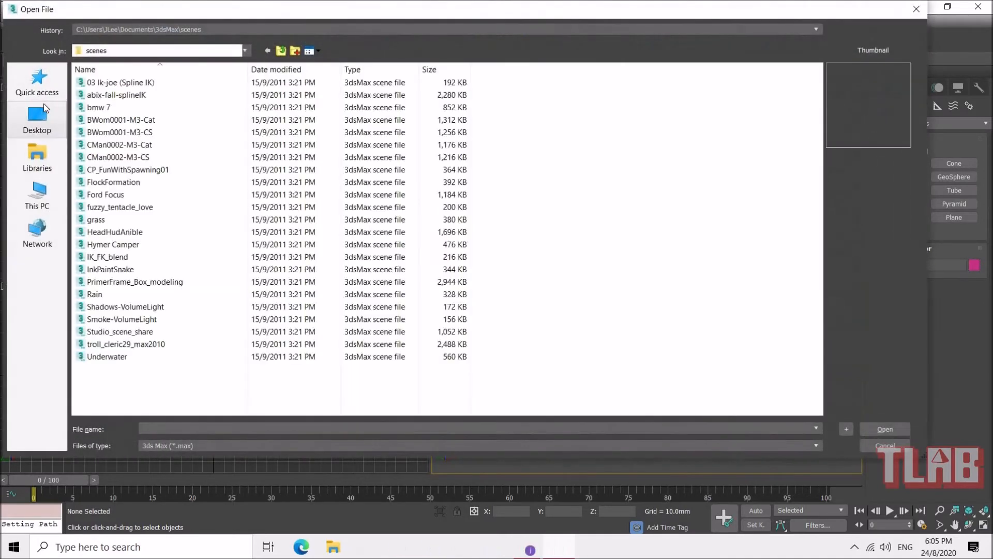
{"action": "left_click", "coordinate": [45, 116]}
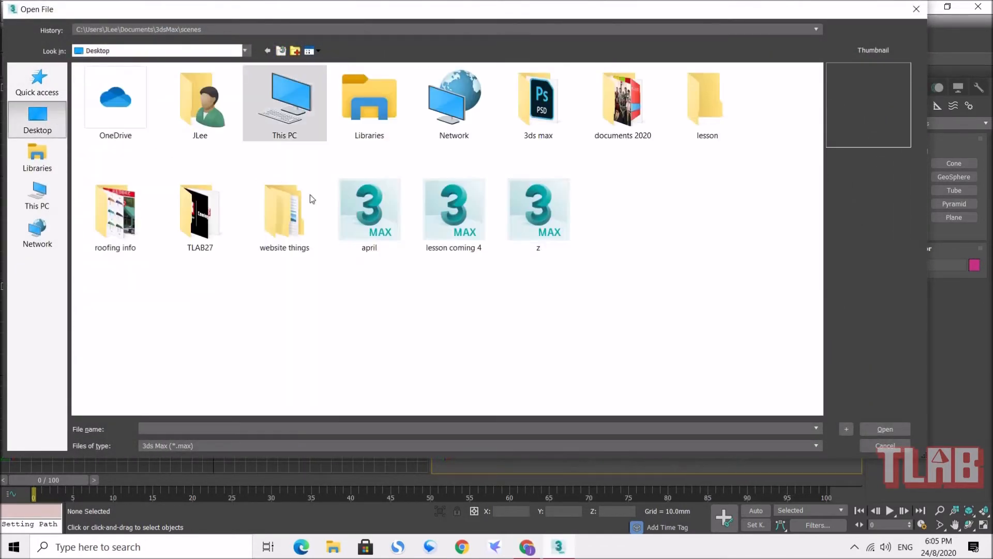
{"action": "double_click", "coordinate": [720, 121]}
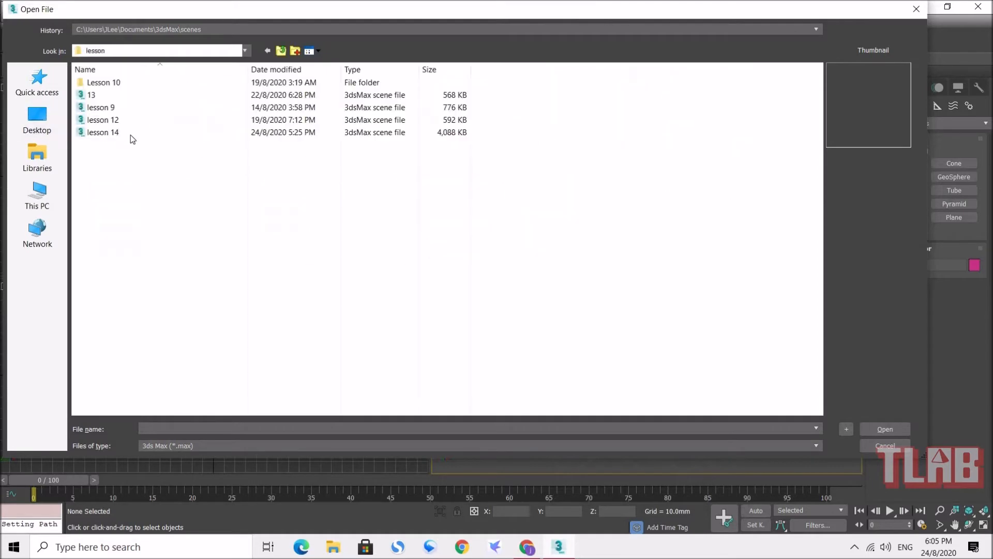
{"action": "left_click", "coordinate": [109, 135]}
{"action": "left_click", "coordinate": [898, 434]}
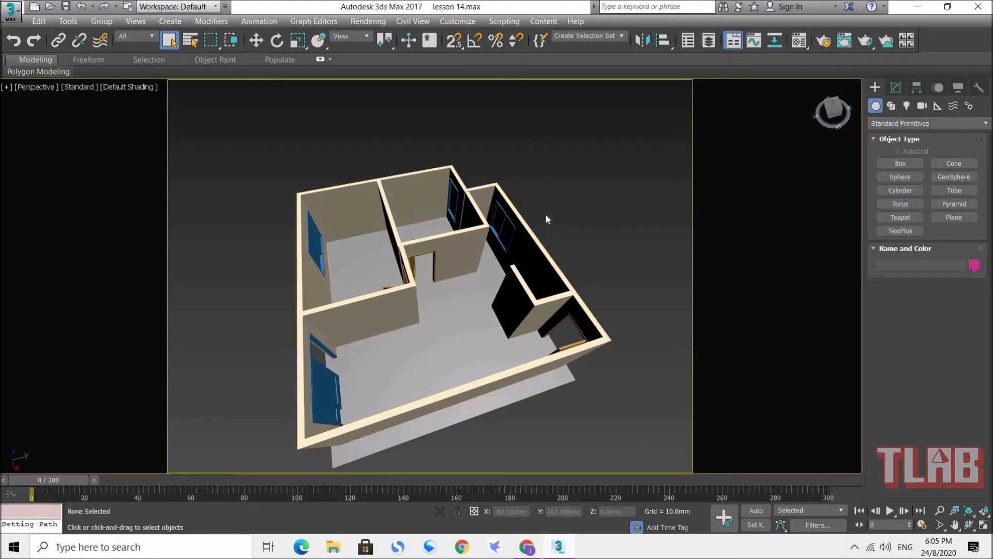
Show the house model in four viewports, fit it in the Top and Front views, and reset the layout to equal sizes
{"action": "left_click", "coordinate": [255, 41]}
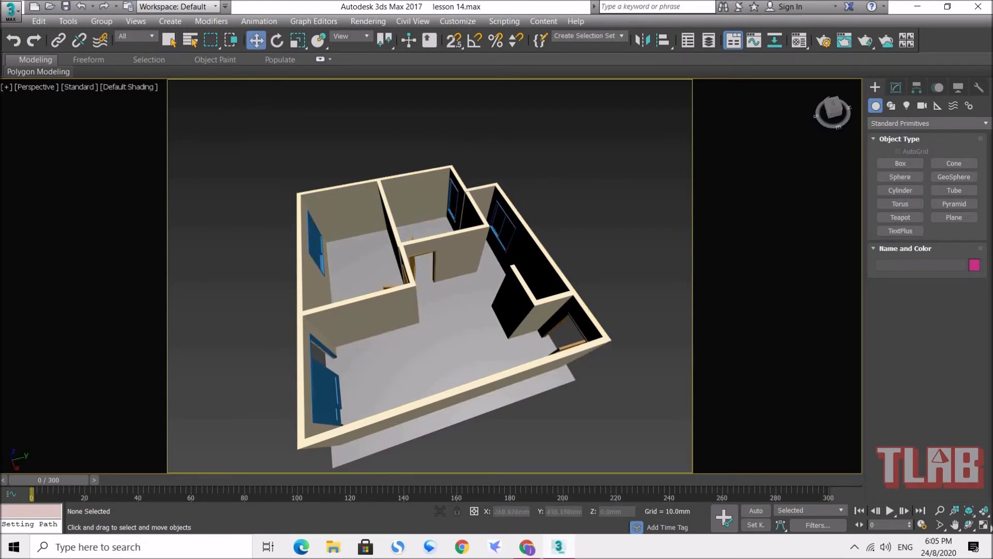
{"action": "left_click", "coordinate": [984, 525]}
{"action": "left_click", "coordinate": [425, 243]}
{"action": "key", "text": "z"}
{"action": "left_click", "coordinate": [605, 262]}
{"action": "key", "text": "z"}
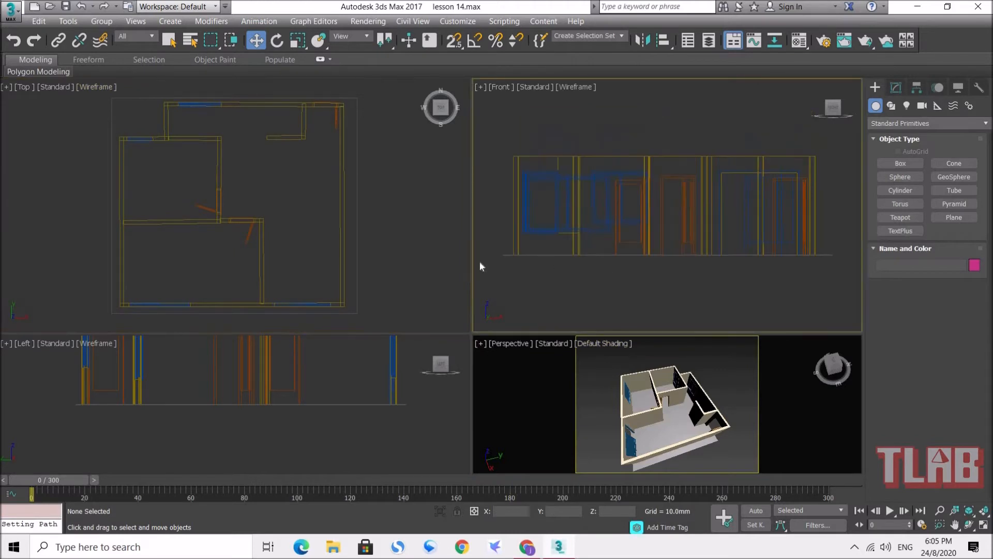
{"action": "left_click", "coordinate": [386, 241]}
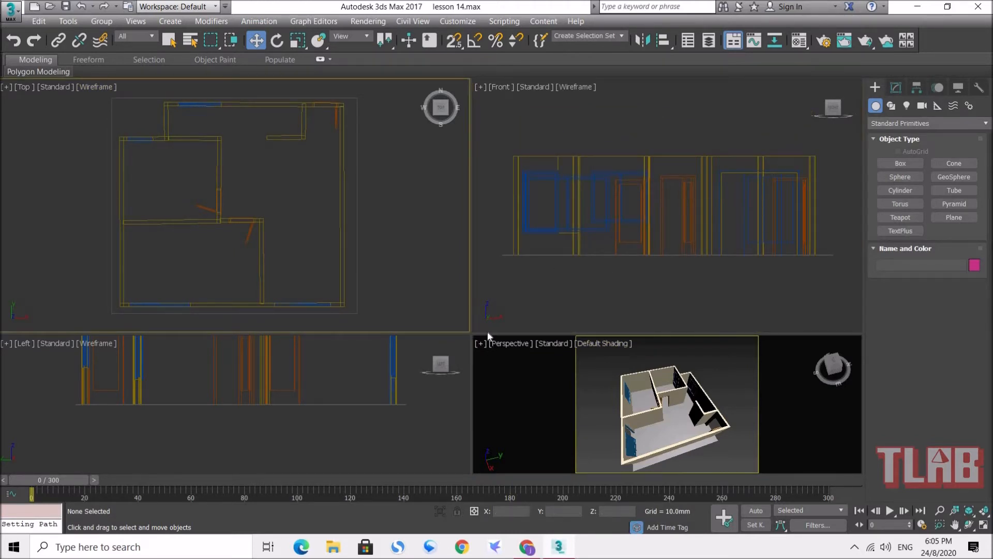
{"action": "right_click", "coordinate": [488, 334]}
{"action": "left_click", "coordinate": [510, 325]}
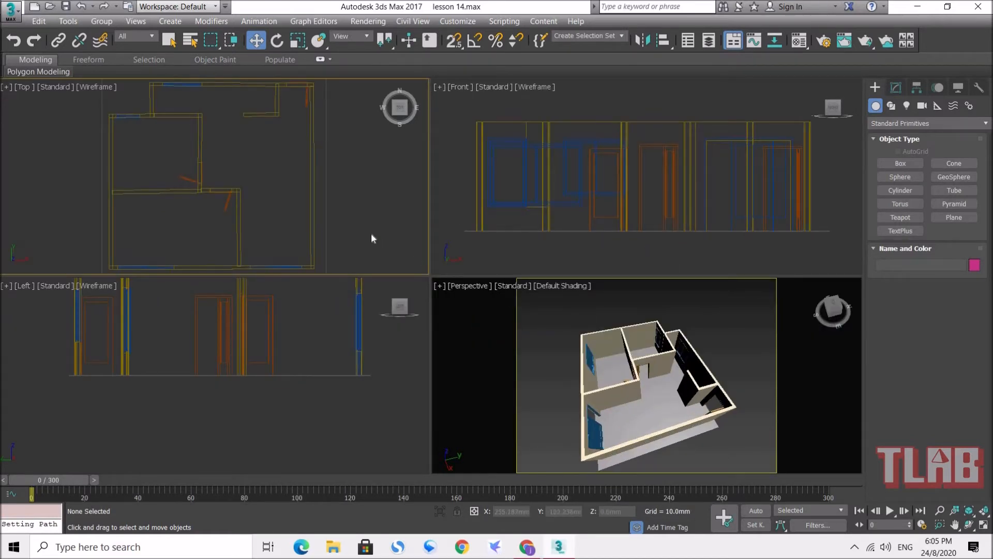
In a full-size Top view, start a Line outside the entrance door, run it down the right-hand room, and turn it back up near the far wall
{"action": "left_click", "coordinate": [983, 525]}
{"action": "scroll", "coordinate": [505, 308], "scroll_direction": "down", "scroll_amount": 3}
{"action": "scroll", "coordinate": [510, 296], "scroll_direction": "up", "scroll_amount": 2}
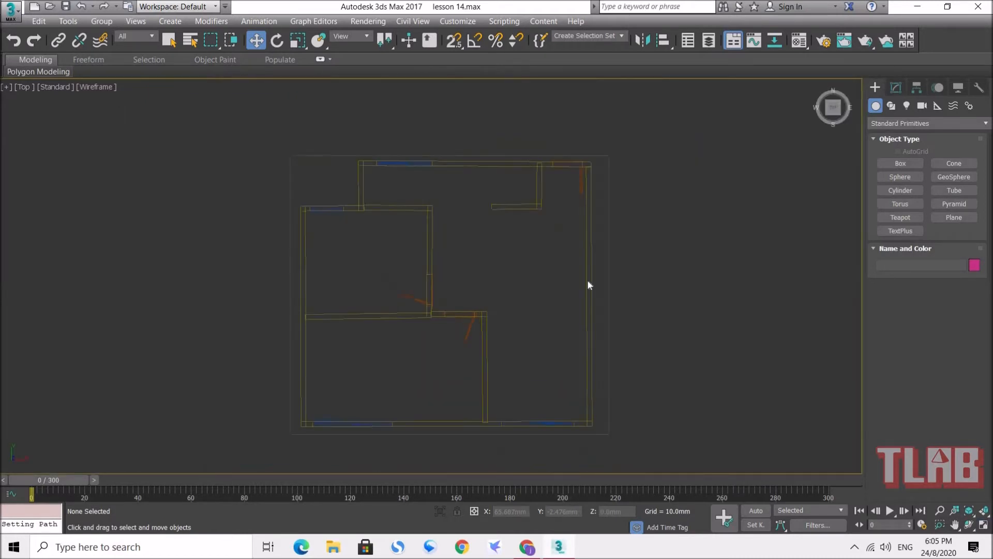
{"action": "left_click", "coordinate": [892, 106]}
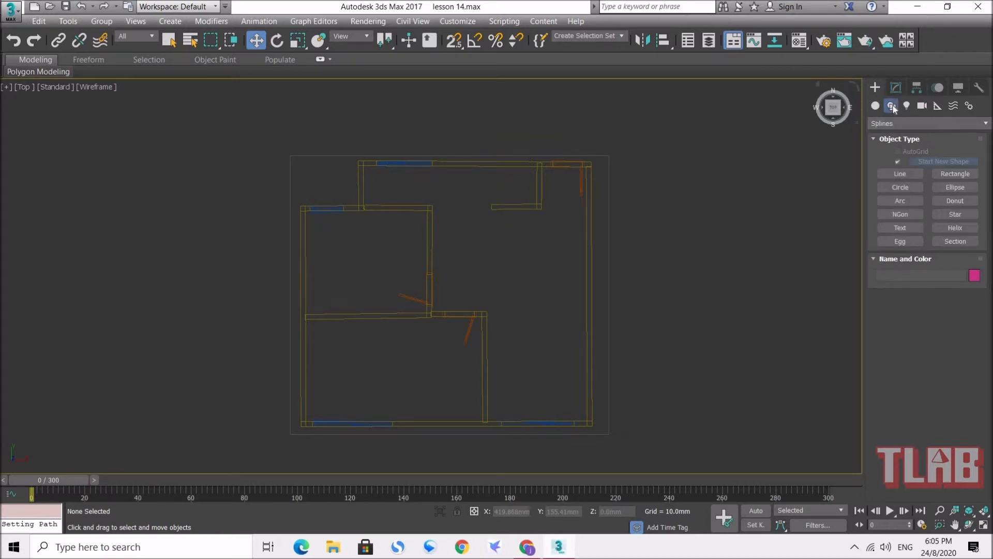
{"action": "left_click", "coordinate": [900, 174]}
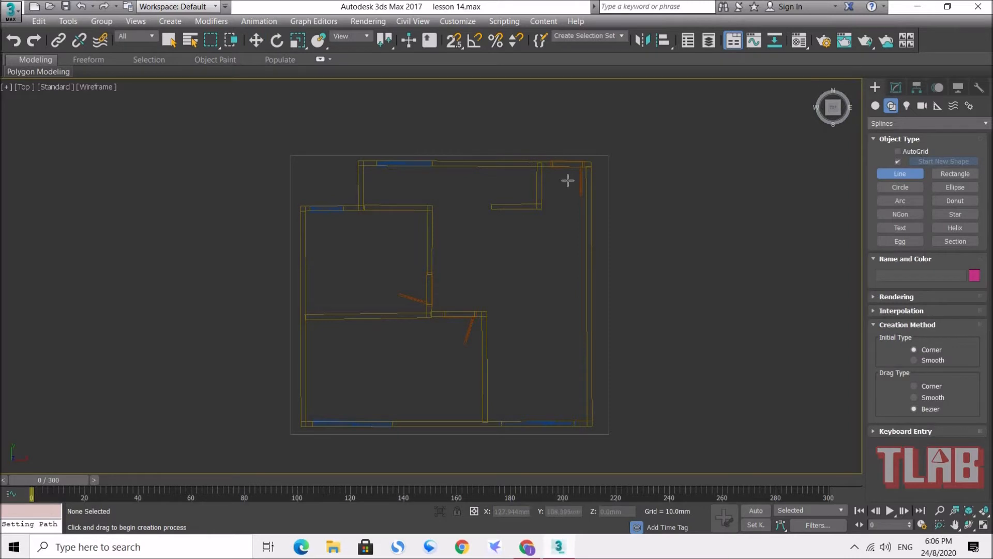
{"action": "middle_click_drag", "start_coordinate": [568, 182], "coordinate": [547, 197]}
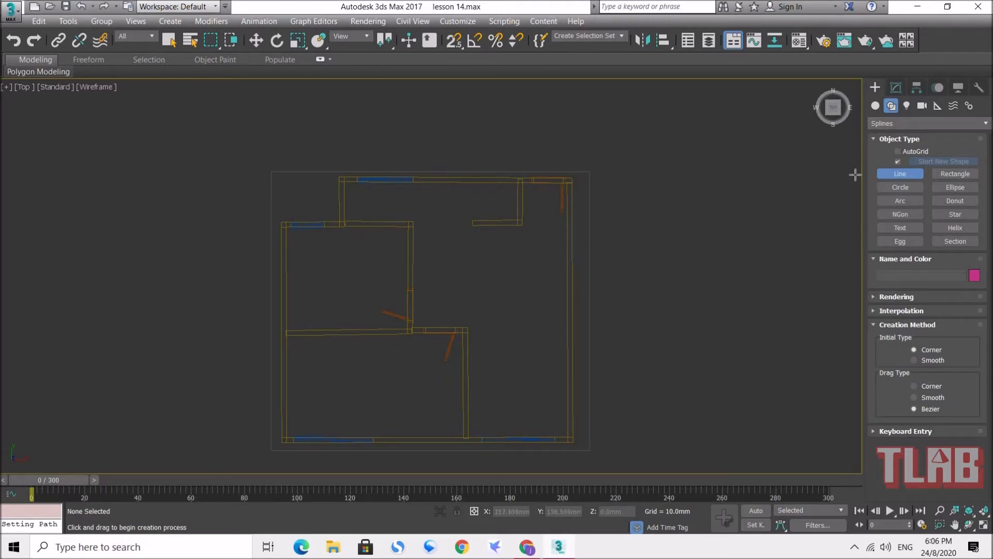
{"action": "left_click", "coordinate": [558, 137]}
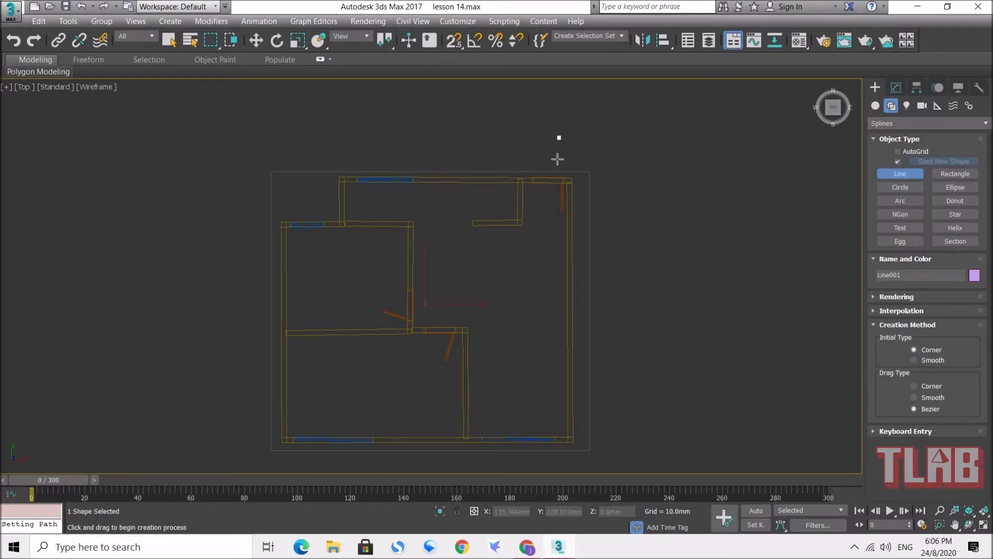
{"action": "left_click", "coordinate": [556, 280]}
{"action": "left_click", "coordinate": [555, 374]}
{"action": "left_click", "coordinate": [519, 417]}
{"action": "left_click", "coordinate": [489, 382]}
{"action": "left_click", "coordinate": [497, 313]}
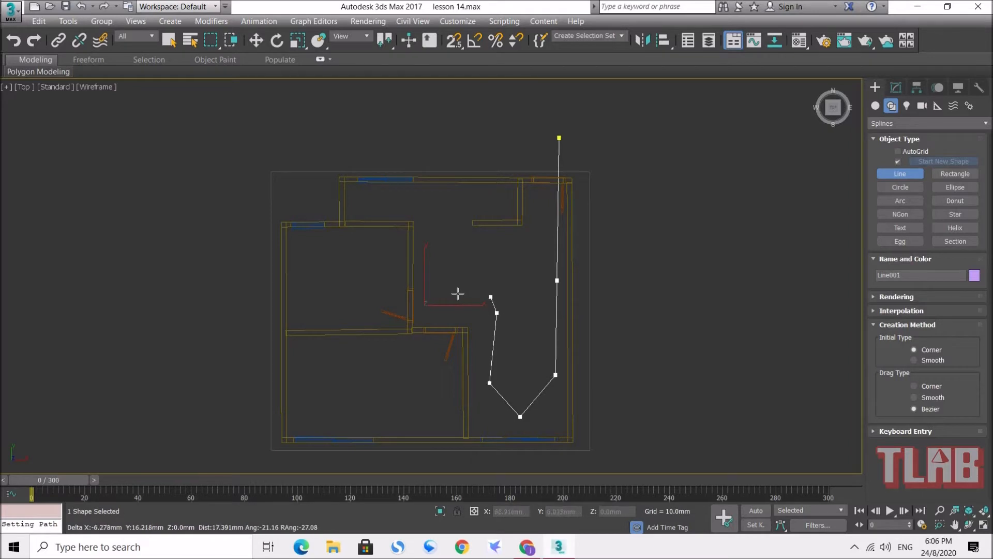
Continue the line through the central hall and loop it around the upper middle room
{"action": "left_click", "coordinate": [440, 282]}
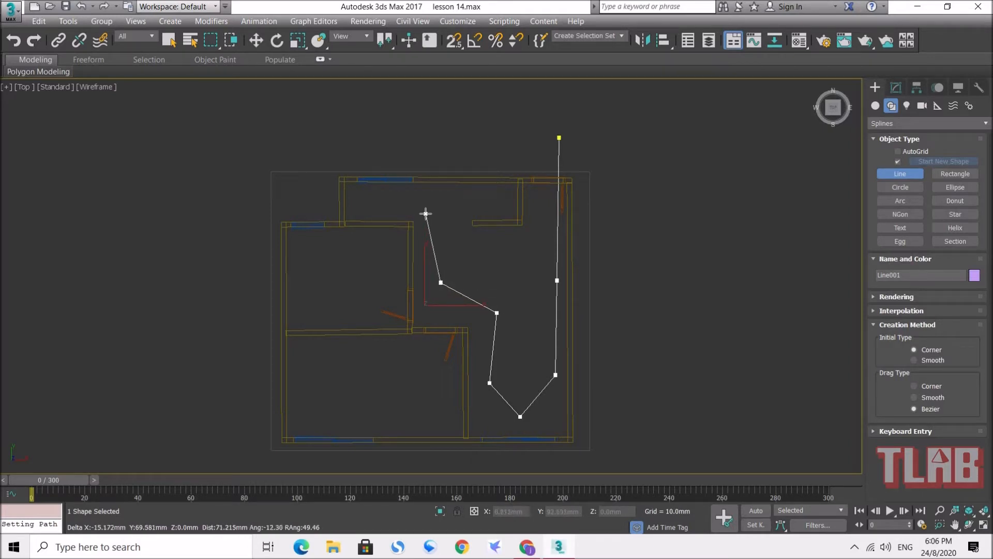
{"action": "left_click", "coordinate": [425, 213]}
{"action": "left_click", "coordinate": [456, 199]}
{"action": "left_click", "coordinate": [468, 224]}
{"action": "left_click", "coordinate": [475, 252]}
Continue the line through the lower-left room's doorway and around the inside of that room
{"action": "left_click", "coordinate": [449, 317]}
{"action": "left_click", "coordinate": [448, 395]}
{"action": "left_click", "coordinate": [399, 425]}
{"action": "left_click", "coordinate": [320, 409]}
{"action": "left_click", "coordinate": [314, 370]}
{"action": "left_click", "coordinate": [420, 358]}
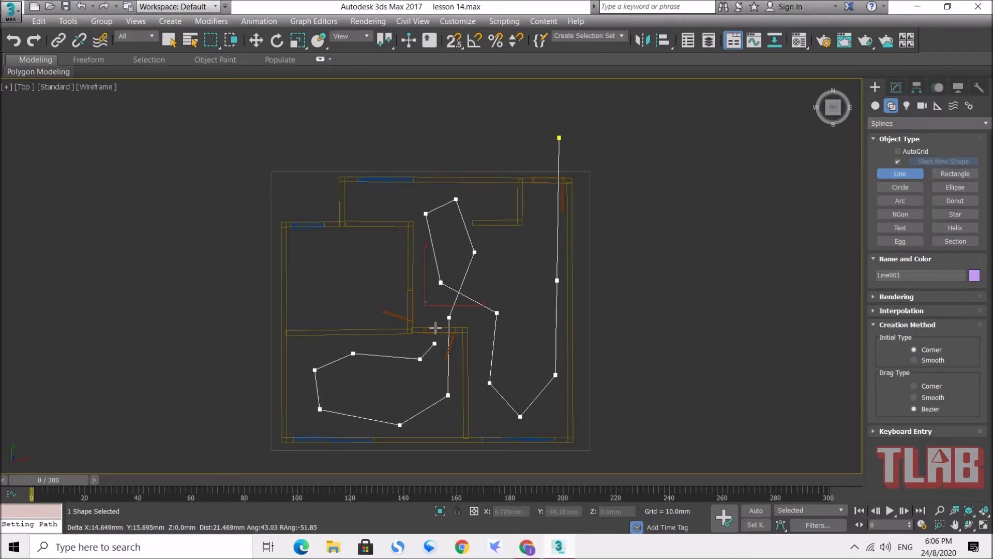
Lead the line out of the lower-left room, loop it around the upper-left room, and bring it back to that room's doorway
{"action": "left_click", "coordinate": [440, 316]}
{"action": "left_click", "coordinate": [329, 309]}
{"action": "left_click", "coordinate": [313, 269]}
{"action": "left_click", "coordinate": [354, 245]}
{"action": "left_click", "coordinate": [382, 284]}
{"action": "left_click", "coordinate": [422, 300]}
Run the line back across the hall and out through the entrance door, ending it outside the house as an open spline
{"action": "left_click", "coordinate": [512, 292]}
{"action": "left_click", "coordinate": [540, 204]}
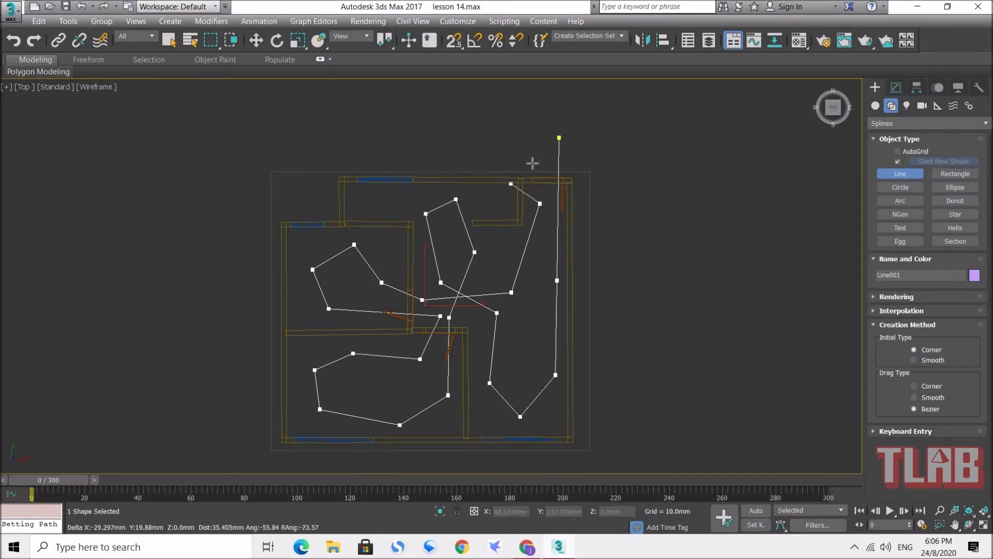
{"action": "left_click", "coordinate": [542, 143]}
{"action": "right_click", "coordinate": [543, 144]}
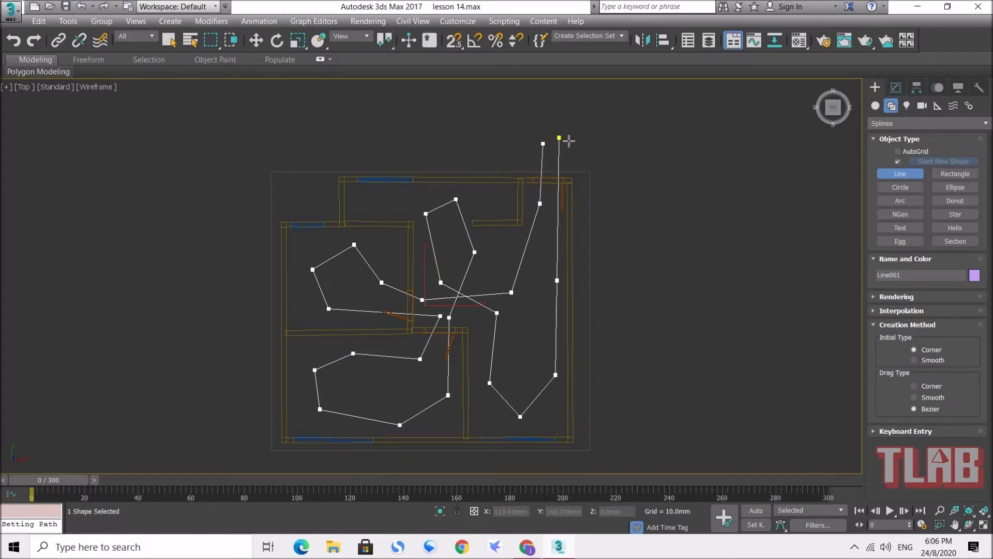
{"action": "left_click", "coordinate": [541, 147]}
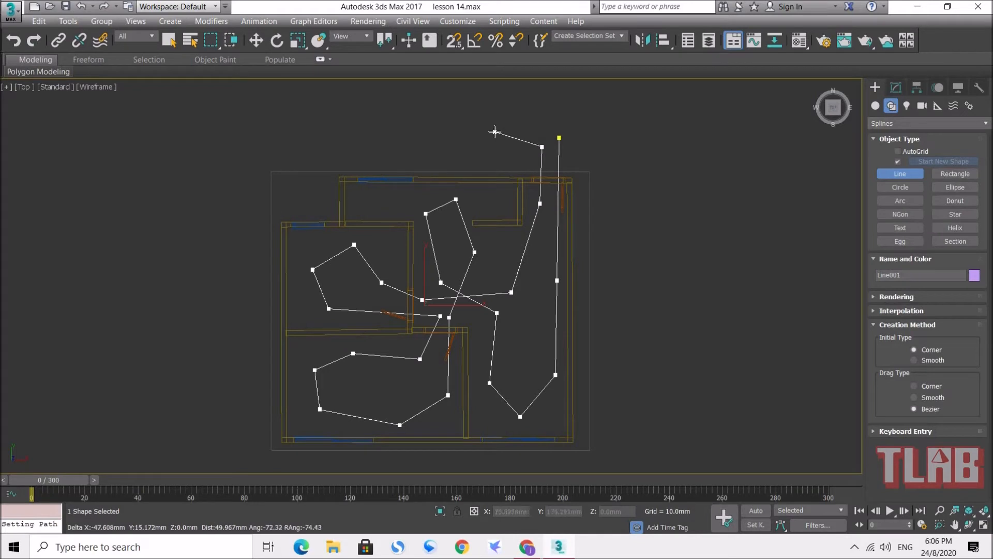
{"action": "right_click", "coordinate": [523, 136]}
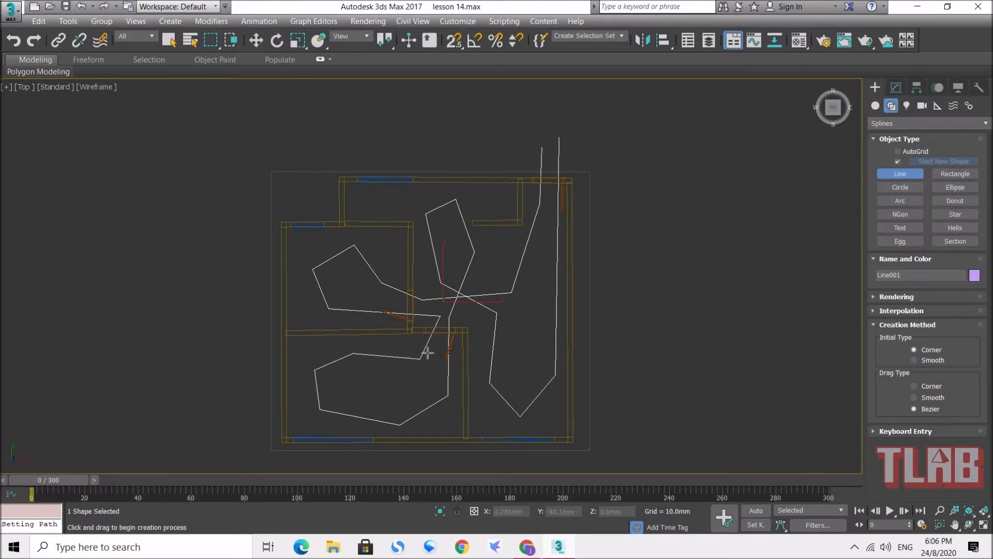
{"action": "left_click", "coordinate": [255, 41]}
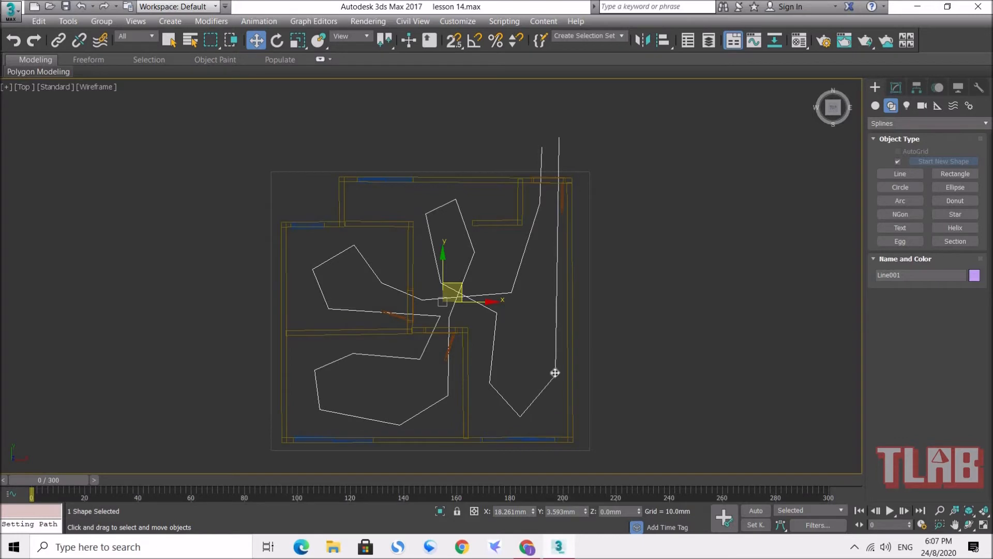
Select all vertices of the path line and convert them to Bezier Corner
{"action": "scroll", "coordinate": [537, 421], "scroll_direction": "up", "scroll_amount": 3}
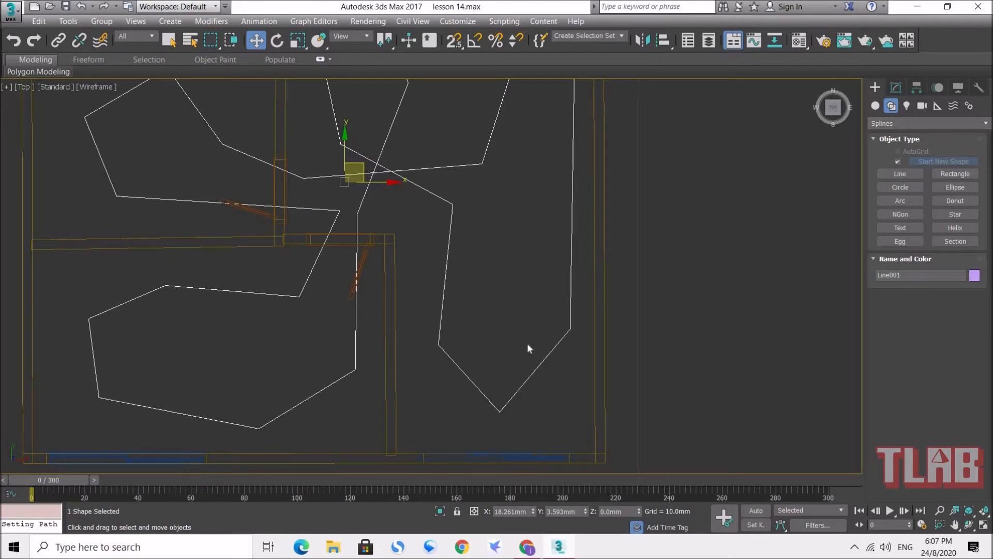
{"action": "scroll", "coordinate": [524, 269], "scroll_direction": "down", "scroll_amount": 3}
{"action": "scroll", "coordinate": [543, 104], "scroll_direction": "up", "scroll_amount": 2}
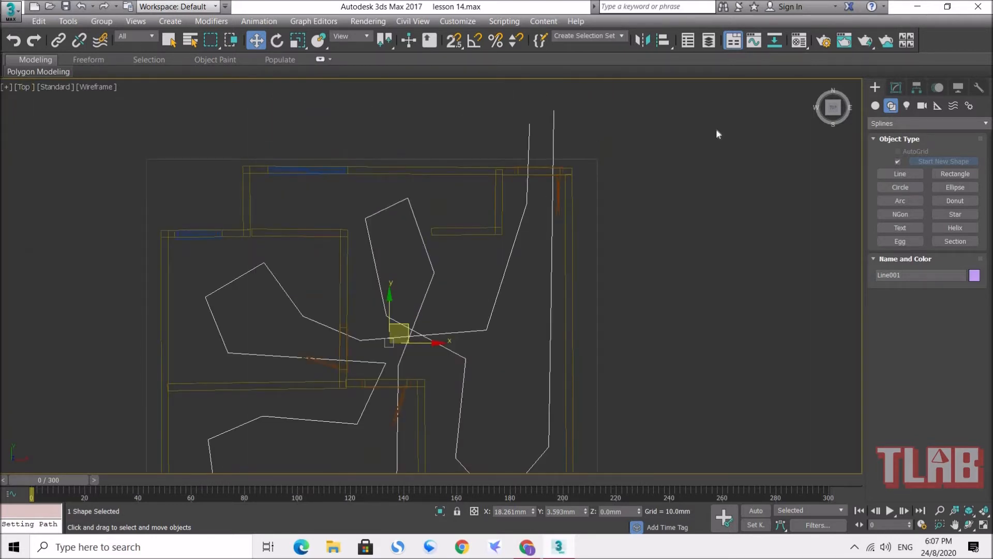
{"action": "left_click", "coordinate": [898, 86]}
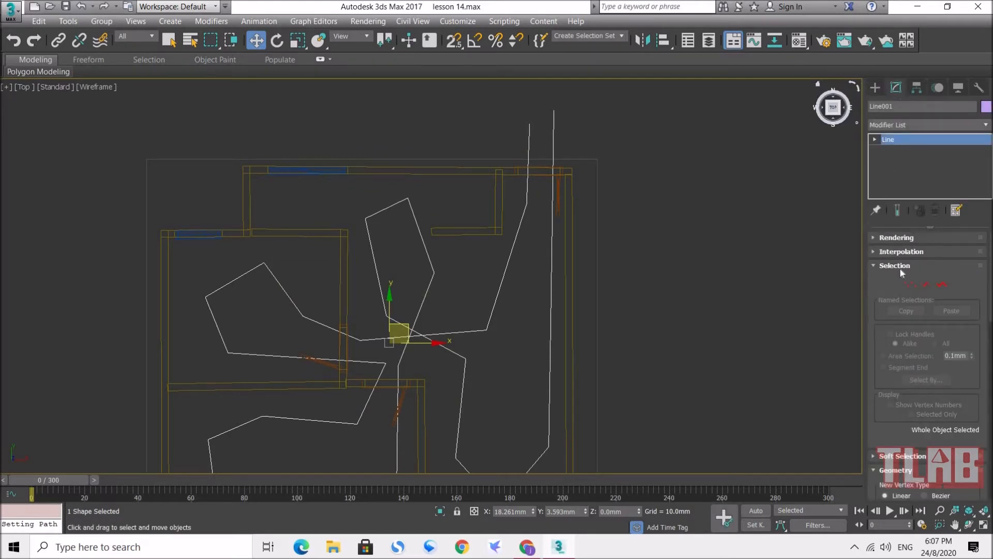
{"action": "left_click", "coordinate": [912, 286]}
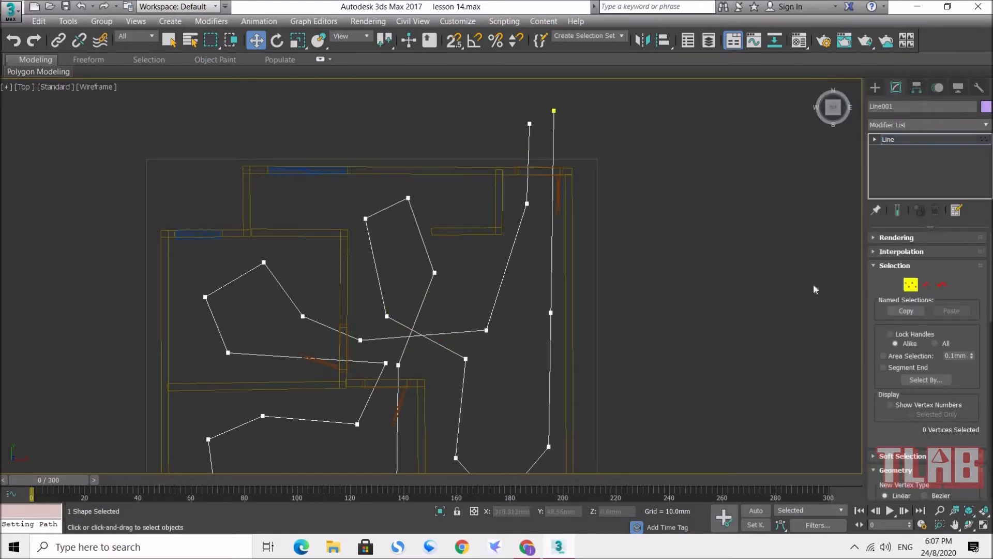
{"action": "scroll", "coordinate": [643, 284], "scroll_direction": "down", "scroll_amount": 3}
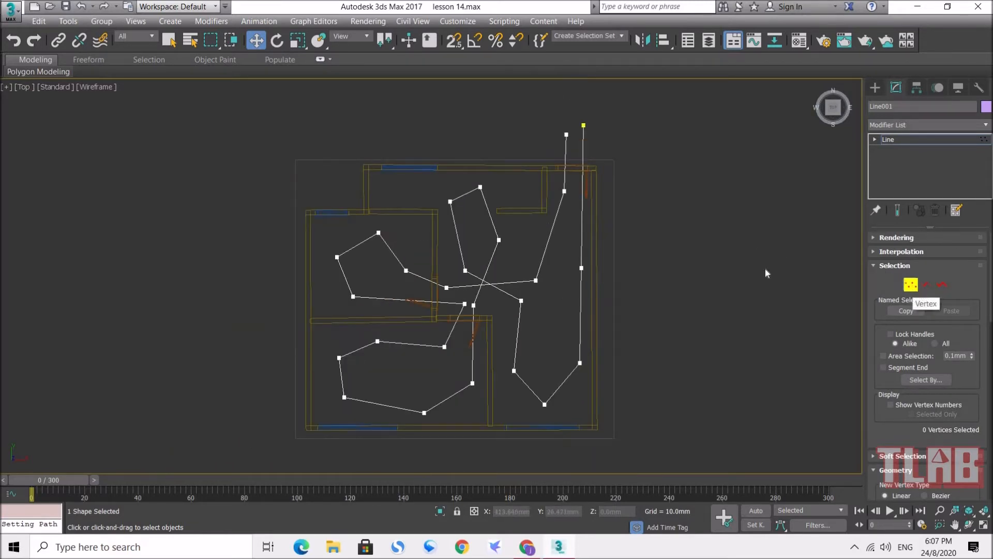
{"action": "left_click_drag", "start_coordinate": [296, 106], "coordinate": [644, 448]}
{"action": "right_click", "coordinate": [533, 324]}
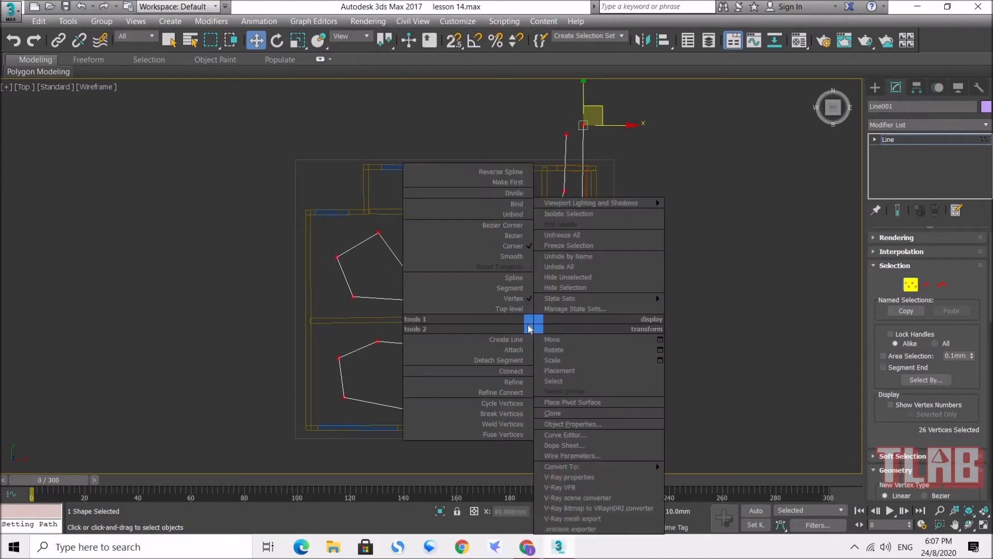
{"action": "left_click", "coordinate": [512, 226]}
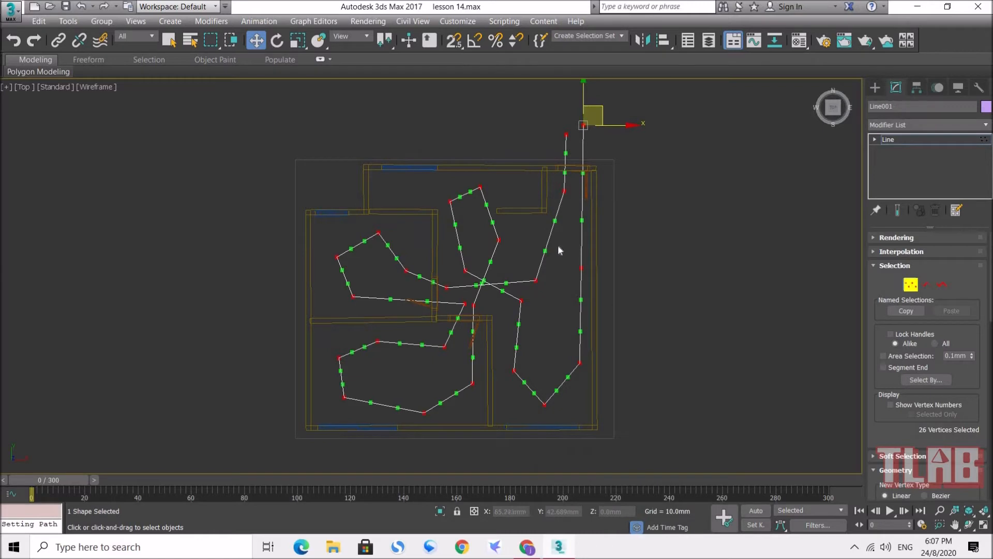
{"action": "left_click", "coordinate": [641, 261]}
Adjust the Bezier handles of the second and third vertices so the path runs smoothly along the right-hand wall into the lower turn
{"action": "scroll", "coordinate": [572, 243], "scroll_direction": "up", "scroll_amount": 3}
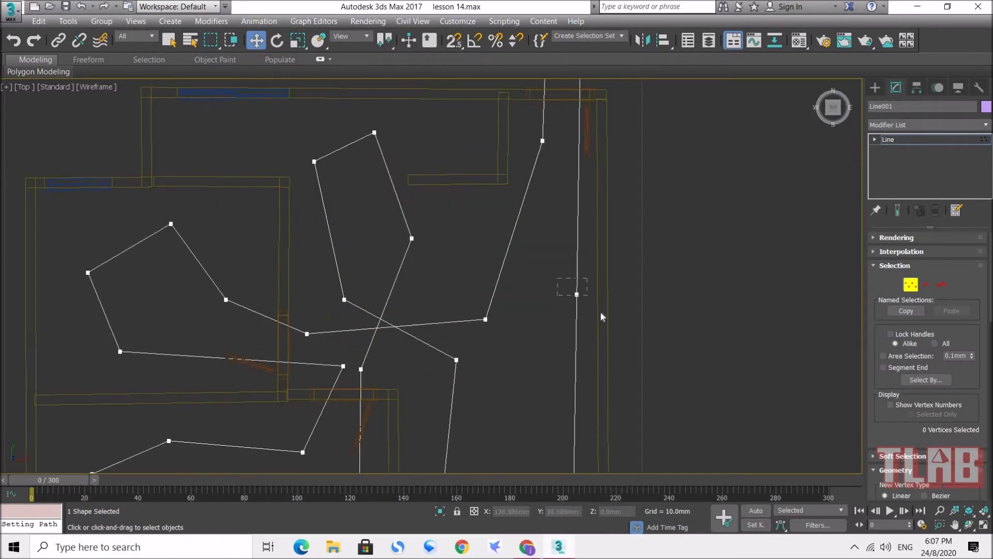
{"action": "left_click_drag", "start_coordinate": [601, 316], "coordinate": [586, 321]}
{"action": "left_click_drag", "start_coordinate": [573, 356], "coordinate": [569, 359]}
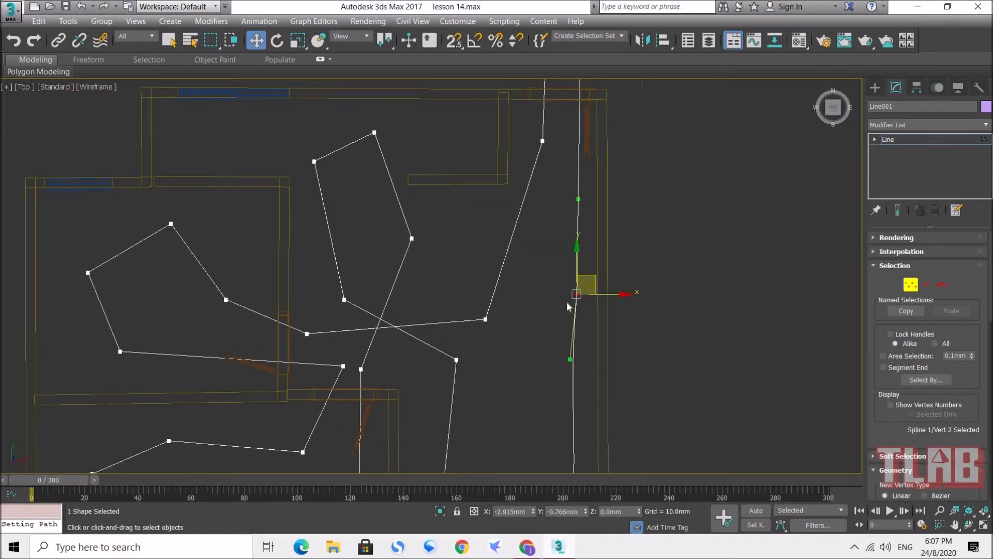
{"action": "scroll", "coordinate": [566, 302], "scroll_direction": "up", "scroll_amount": 3}
{"action": "left_click_drag", "start_coordinate": [574, 460], "coordinate": [591, 459]}
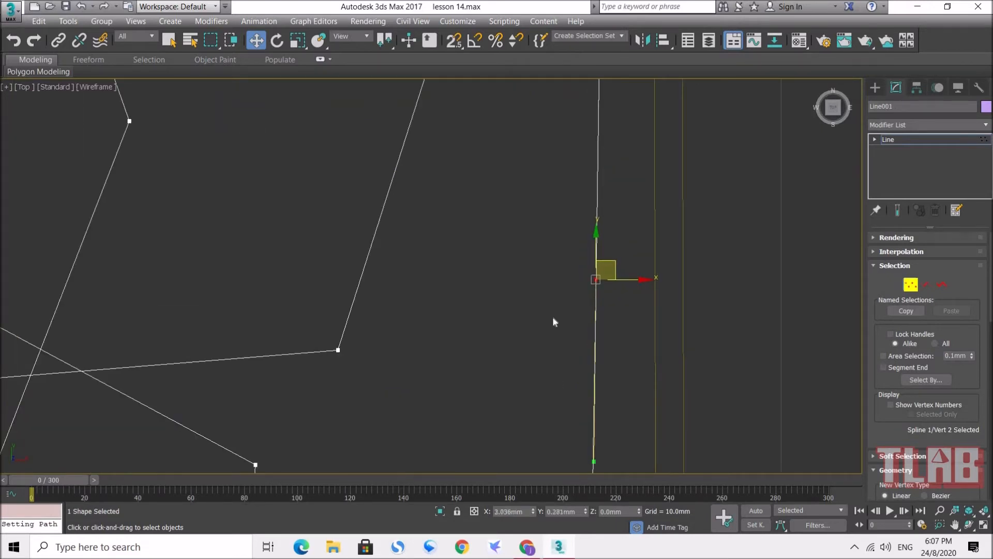
{"action": "scroll", "coordinate": [524, 373], "scroll_direction": "down", "scroll_amount": 3}
{"action": "scroll", "coordinate": [524, 370], "scroll_direction": "up", "scroll_amount": 3}
{"action": "left_click", "coordinate": [552, 296]}
{"action": "left_click_drag", "start_coordinate": [520, 334], "coordinate": [541, 357]}
{"action": "left_click_drag", "start_coordinate": [554, 207], "coordinate": [568, 218]}
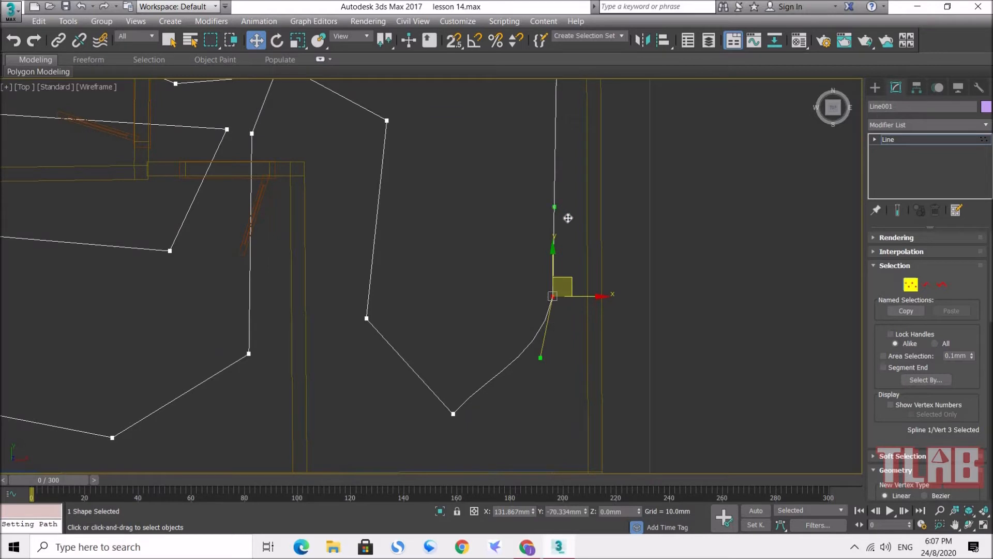
Round the turn at the lower end of the right-hand room by adjusting the fourth and fifth vertices and their handles
{"action": "left_click_drag", "start_coordinate": [481, 372], "coordinate": [448, 445]}
{"action": "scroll", "coordinate": [447, 439], "scroll_direction": "up", "scroll_amount": 2}
{"action": "left_click_drag", "start_coordinate": [526, 311], "coordinate": [561, 369]}
{"action": "left_click_drag", "start_coordinate": [401, 328], "coordinate": [293, 388]}
{"action": "scroll", "coordinate": [466, 310], "scroll_direction": "down", "scroll_amount": 2}
{"action": "left_click_drag", "start_coordinate": [476, 308], "coordinate": [490, 319]}
{"action": "left_click_drag", "start_coordinate": [359, 211], "coordinate": [397, 236]}
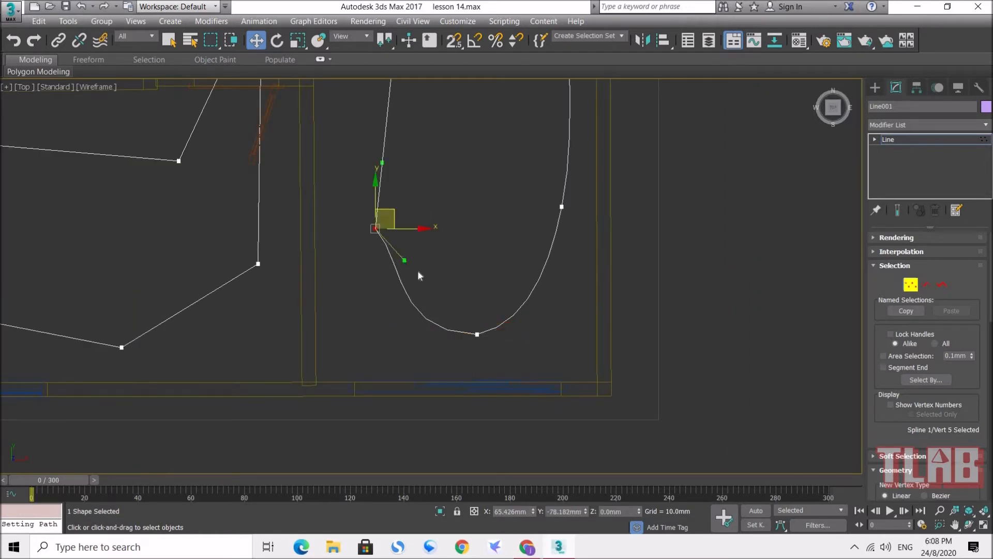
{"action": "left_click", "coordinate": [476, 333]}
{"action": "left_click_drag", "start_coordinate": [494, 319], "coordinate": [492, 325]}
{"action": "left_click_drag", "start_coordinate": [394, 338], "coordinate": [368, 345]}
{"action": "left_click_drag", "start_coordinate": [365, 216], "coordinate": [376, 269]}
{"action": "left_click_drag", "start_coordinate": [376, 228], "coordinate": [356, 232]}
{"action": "scroll", "coordinate": [440, 178], "scroll_direction": "down", "scroll_amount": 3}
{"action": "scroll", "coordinate": [414, 231], "scroll_direction": "up", "scroll_amount": 3}
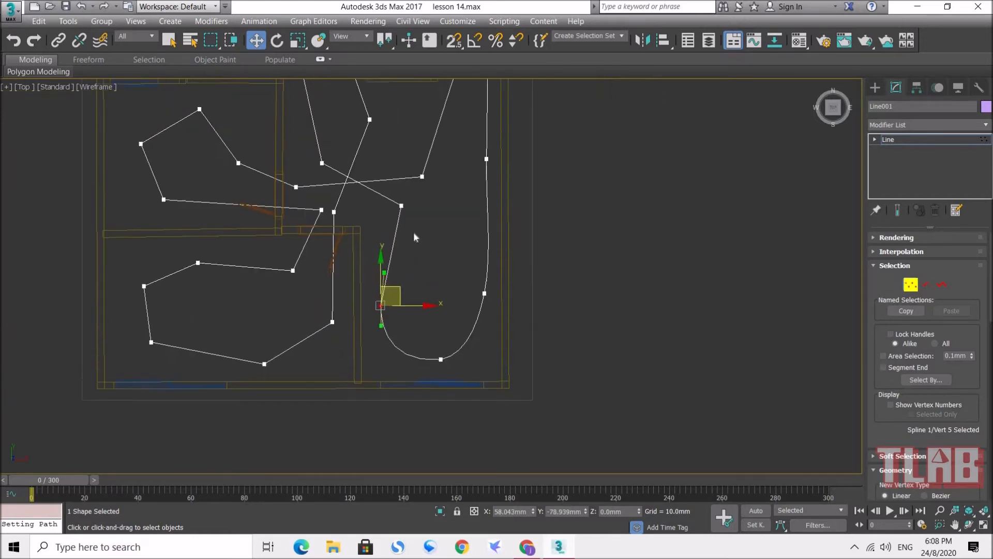
Smooth the path's bend from the right-hand room into the hall by adjusting the sixth and seventh vertices' handles
{"action": "left_click", "coordinate": [402, 203]}
{"action": "left_click_drag", "start_coordinate": [396, 251], "coordinate": [438, 249]}
{"action": "left_click_drag", "start_coordinate": [364, 184], "coordinate": [372, 173]}
{"action": "middle_click_drag", "start_coordinate": [426, 293], "coordinate": [550, 468]}
{"action": "left_click_drag", "start_coordinate": [423, 330], "coordinate": [421, 328]}
{"action": "scroll", "coordinate": [421, 328], "scroll_direction": "up", "scroll_amount": 2}
{"action": "left_click_drag", "start_coordinate": [461, 342], "coordinate": [426, 367]}
{"action": "left_click_drag", "start_coordinate": [393, 248], "coordinate": [349, 249]}
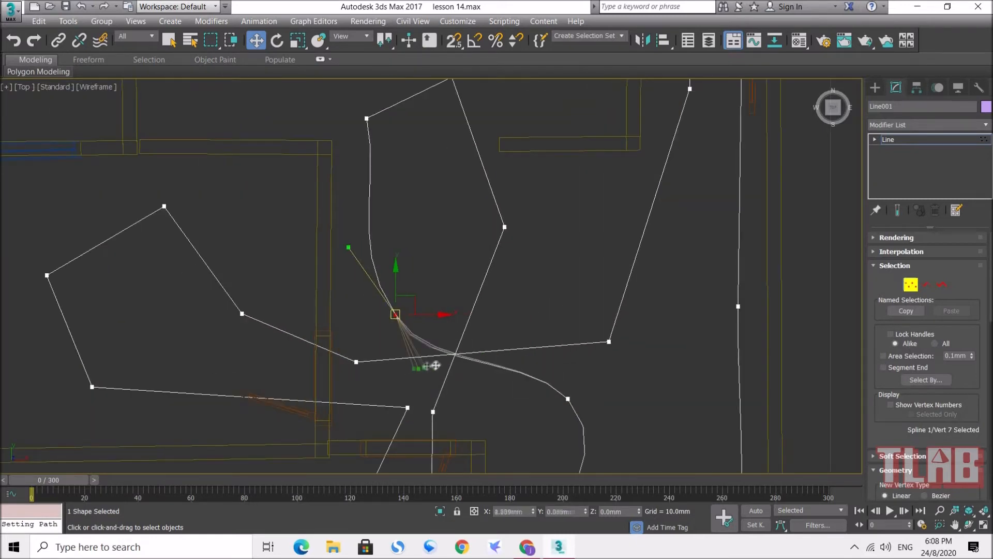
Shape the upper middle room's loop into a smooth oval by adjusting its vertices and Bezier handles
{"action": "middle_click_drag", "start_coordinate": [404, 232], "coordinate": [403, 309]}
{"action": "left_click", "coordinate": [366, 193]}
{"action": "left_click_drag", "start_coordinate": [394, 180], "coordinate": [391, 136]}
{"action": "left_click_drag", "start_coordinate": [381, 258], "coordinate": [344, 233]}
{"action": "left_click_drag", "start_coordinate": [452, 152], "coordinate": [445, 128]}
{"action": "left_click_drag", "start_coordinate": [505, 302], "coordinate": [477, 306]}
{"action": "left_click_drag", "start_coordinate": [463, 255], "coordinate": [494, 258]}
{"action": "scroll", "coordinate": [497, 259], "scroll_direction": "down", "scroll_amount": 2}
{"action": "middle_click_drag", "start_coordinate": [496, 259], "coordinate": [524, 190]}
{"action": "left_click_drag", "start_coordinate": [480, 350], "coordinate": [498, 339]}
Shift the path vertex at the lower-left room's doorway slightly right and curve the path through the opening
{"action": "left_click", "coordinate": [509, 223]}
{"action": "left_click_drag", "start_coordinate": [492, 268], "coordinate": [513, 263]}
{"action": "left_click_drag", "start_coordinate": [509, 223], "coordinate": [532, 224]}
{"action": "middle_click_drag", "start_coordinate": [512, 361], "coordinate": [533, 192]}
{"action": "left_click_drag", "start_coordinate": [517, 165], "coordinate": [510, 168]}
{"action": "scroll", "coordinate": [508, 321], "scroll_direction": "up", "scroll_amount": 2}
Round the path's corners along the lower and left sides of the lower-left room using the Bezier handles
{"action": "left_click", "coordinate": [491, 346]}
{"action": "middle_click_drag", "start_coordinate": [360, 438], "coordinate": [422, 353]}
{"action": "left_click", "coordinate": [418, 343]}
{"action": "left_click_drag", "start_coordinate": [464, 321], "coordinate": [468, 340]}
{"action": "left_click_drag", "start_coordinate": [343, 329], "coordinate": [342, 346]}
{"action": "left_click", "coordinate": [192, 299]}
{"action": "left_click_drag", "start_coordinate": [269, 315], "coordinate": [250, 340]}
{"action": "left_click", "coordinate": [178, 187]}
{"action": "left_click_drag", "start_coordinate": [188, 262], "coordinate": [162, 224]}
{"action": "left_click_drag", "start_coordinate": [214, 172], "coordinate": [211, 154]}
Smooth the path's return from the lower-left room through its doorway into the hall with the vertices' Bezier handles
{"action": "middle_click_drag", "start_coordinate": [327, 176], "coordinate": [373, 316]}
{"action": "left_click_drag", "start_coordinate": [458, 292], "coordinate": [459, 341]}
{"action": "left_click_drag", "start_coordinate": [540, 257], "coordinate": [579, 269]}
{"action": "middle_click_drag", "start_coordinate": [579, 269], "coordinate": [571, 352]}
{"action": "left_click", "coordinate": [570, 258]}
{"action": "left_click_drag", "start_coordinate": [551, 299], "coordinate": [592, 281]}
{"action": "left_click_drag", "start_coordinate": [466, 251], "coordinate": [472, 186]}
Shape the path through the upper-left room into a smooth rounded loop by adjusting its vertices' Bezier handles
{"action": "middle_click_drag", "start_coordinate": [472, 187], "coordinate": [525, 248]}
{"action": "left_click", "coordinate": [309, 299]}
{"action": "left_click_drag", "start_coordinate": [277, 225], "coordinate": [249, 210]}
{"action": "middle_click_drag", "start_coordinate": [249, 210], "coordinate": [256, 290]}
{"action": "left_click_drag", "start_coordinate": [377, 170], "coordinate": [437, 220]}
{"action": "left_click_drag", "start_coordinate": [349, 220], "coordinate": [326, 196]}
{"action": "left_click", "coordinate": [270, 265]}
{"action": "left_click_drag", "start_coordinate": [309, 243], "coordinate": [289, 230]}
{"action": "left_click_drag", "start_coordinate": [466, 306], "coordinate": [452, 324]}
{"action": "left_click", "coordinate": [388, 197]}
{"action": "left_click_drag", "start_coordinate": [387, 195], "coordinate": [387, 211]}
{"action": "left_click_drag", "start_coordinate": [436, 236], "coordinate": [451, 222]}
Smooth the path's final stretch across the hall to the entrance and delete the surplus vertex just inside the entrance door
{"action": "left_click", "coordinate": [580, 352]}
{"action": "left_click_drag", "start_coordinate": [539, 340], "coordinate": [534, 356]}
{"action": "middle_click_drag", "start_coordinate": [534, 357], "coordinate": [241, 330]}
{"action": "left_click_drag", "start_coordinate": [560, 216], "coordinate": [637, 263]}
{"action": "left_click_drag", "start_coordinate": [454, 312], "coordinate": [480, 324]}
{"action": "left_click_drag", "start_coordinate": [566, 305], "coordinate": [591, 305]}
{"action": "left_click", "coordinate": [540, 366]}
{"action": "scroll", "coordinate": [540, 366], "scroll_direction": "down", "scroll_amount": 4}
{"action": "left_click", "coordinate": [578, 208]}
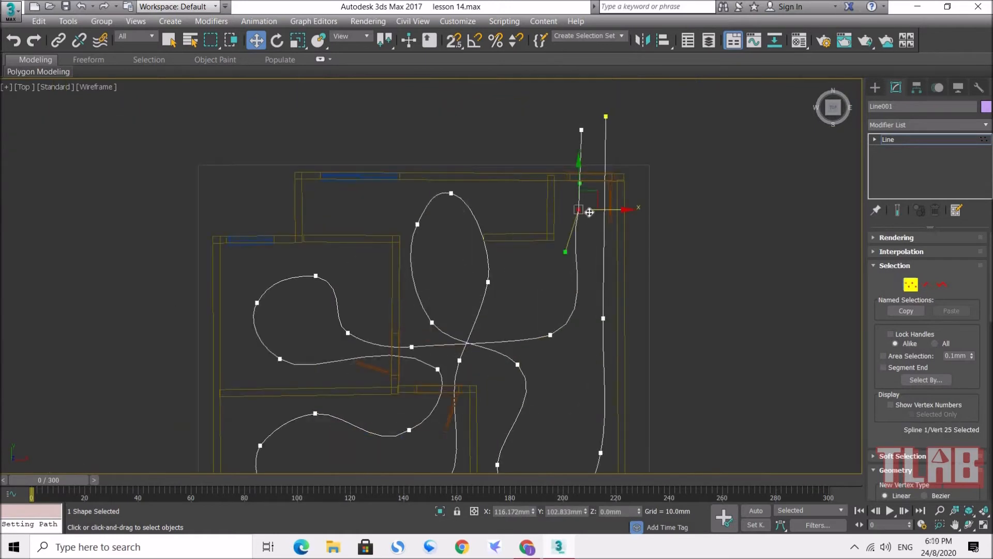
{"action": "key", "text": "Delete"}
{"action": "scroll", "coordinate": [525, 217], "scroll_direction": "down", "scroll_amount": 2}
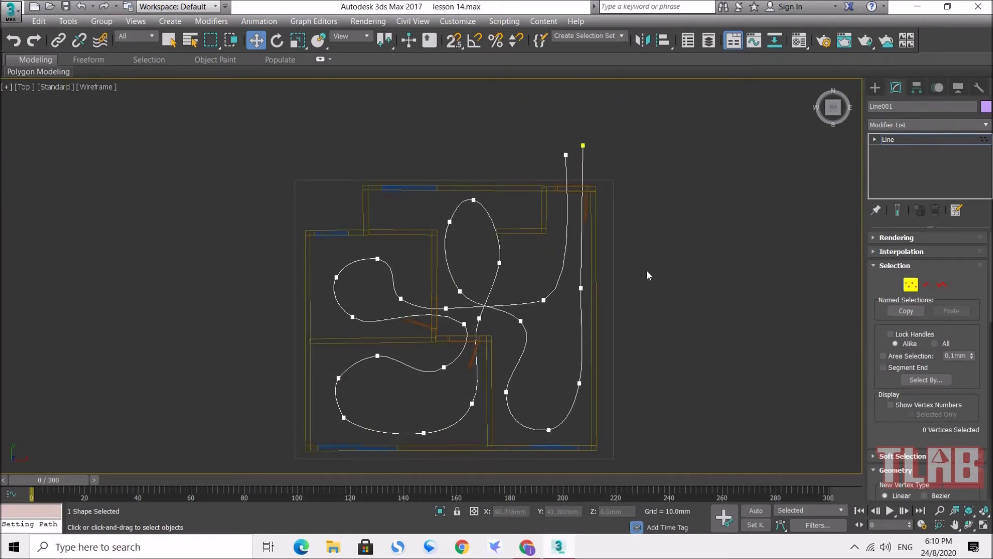
Finish editing the path's vertices and return to the four-viewport layout with an enlarged Top viewport
{"action": "left_click", "coordinate": [912, 284]}
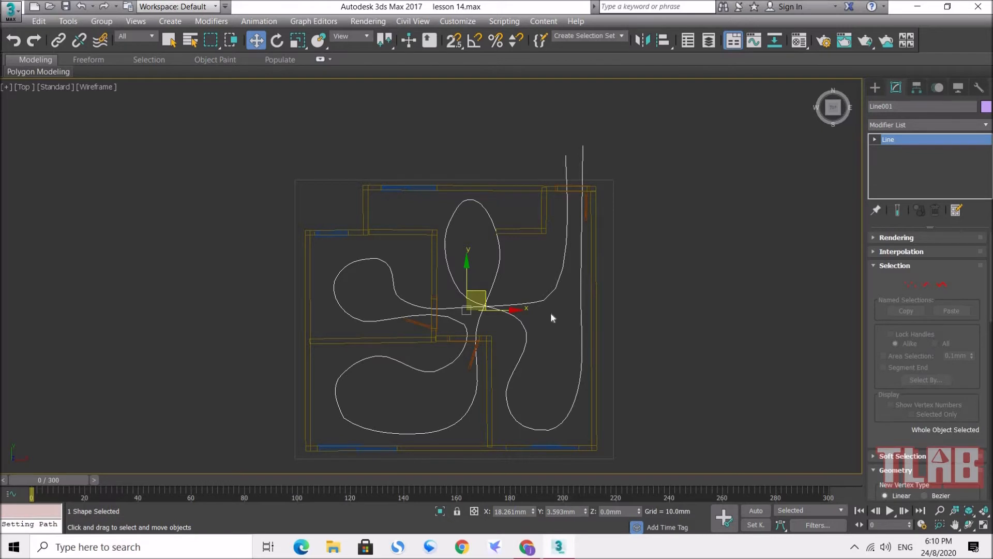
{"action": "left_click", "coordinate": [984, 526]}
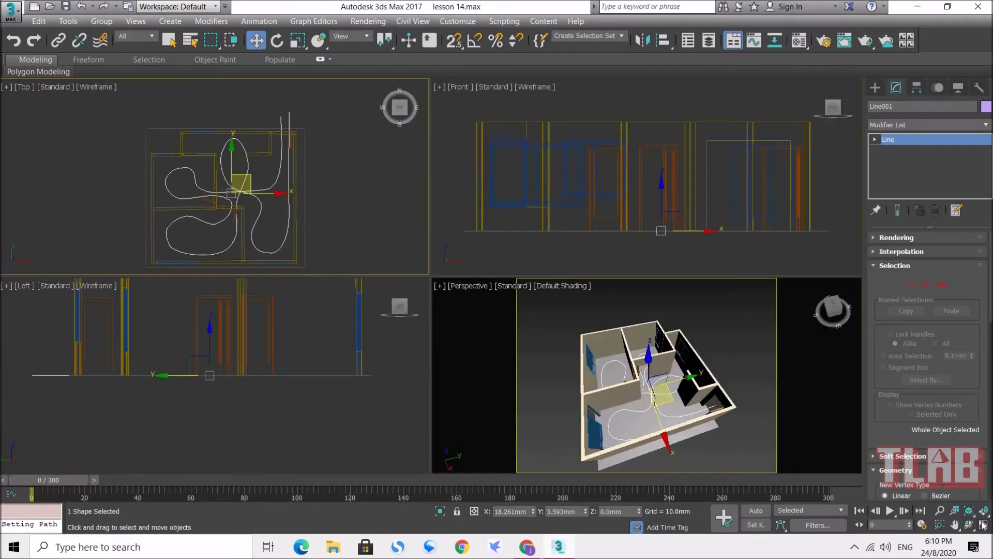
{"action": "left_click_drag", "start_coordinate": [426, 272], "coordinate": [450, 312]}
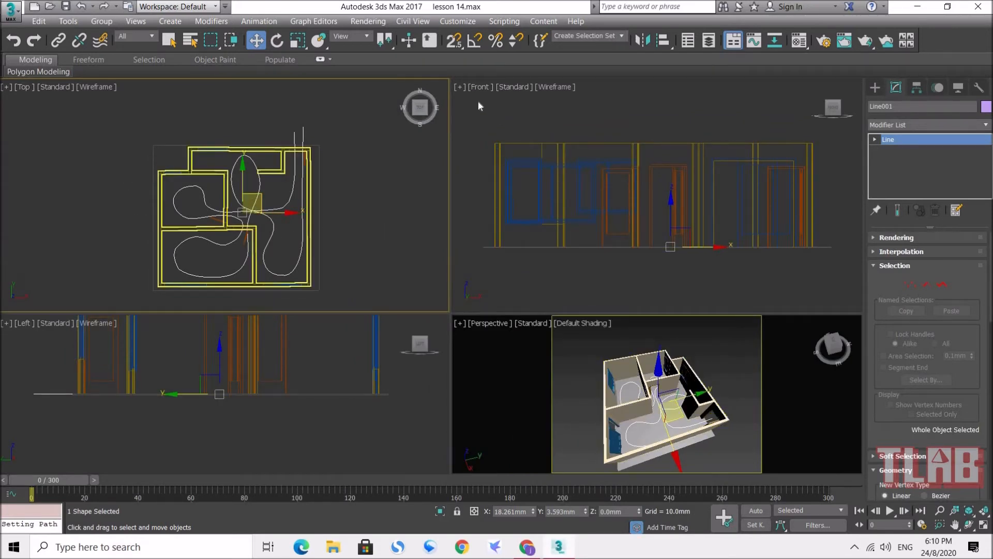
Raise the whole path about 52 mm vertically in the Front view, deselect it, and show the Perspective view full size
{"action": "middle_click_drag", "start_coordinate": [684, 220], "coordinate": [693, 238]}
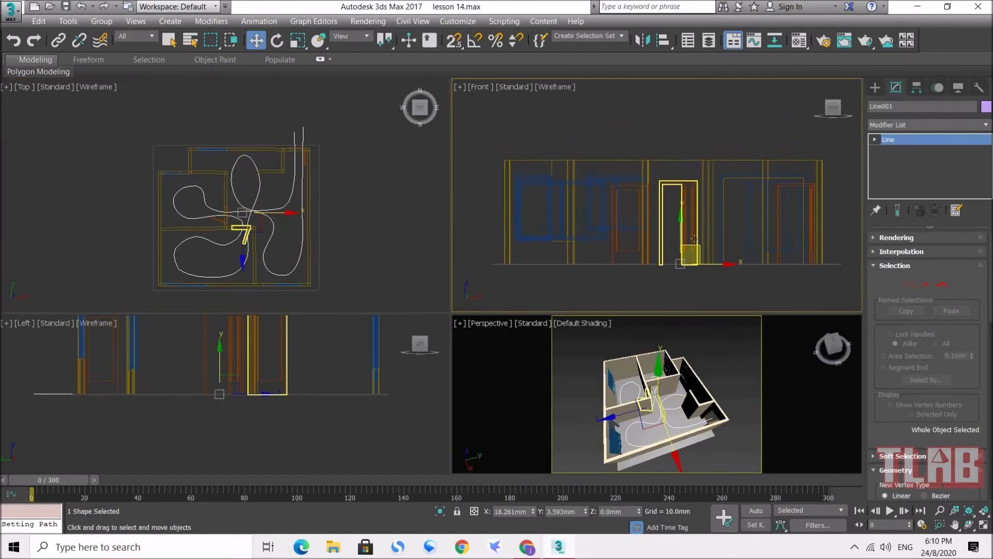
{"action": "left_click_drag", "start_coordinate": [681, 230], "coordinate": [699, 173]}
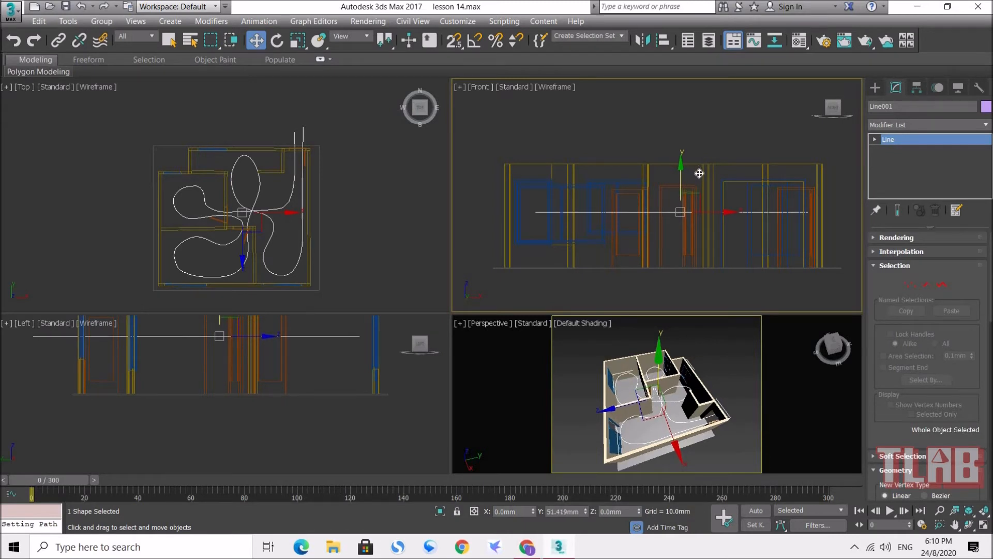
{"action": "left_click", "coordinate": [709, 343]}
{"action": "left_click", "coordinate": [985, 524]}
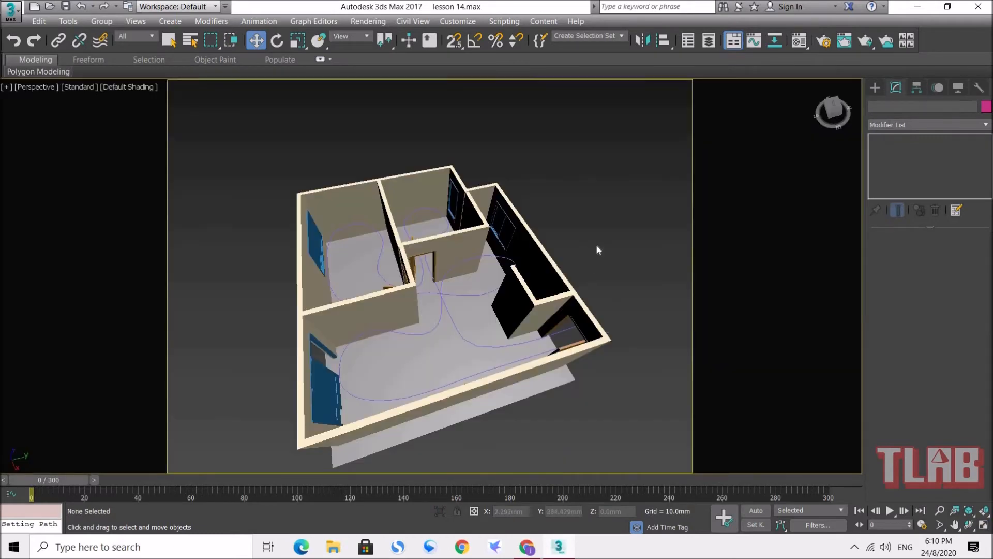
Orbit the Perspective view around the house to examine the raised walkthrough path, and select the path
{"action": "middle_click_drag", "start_coordinate": [450, 347], "coordinate": [435, 367], "text": "alt"}
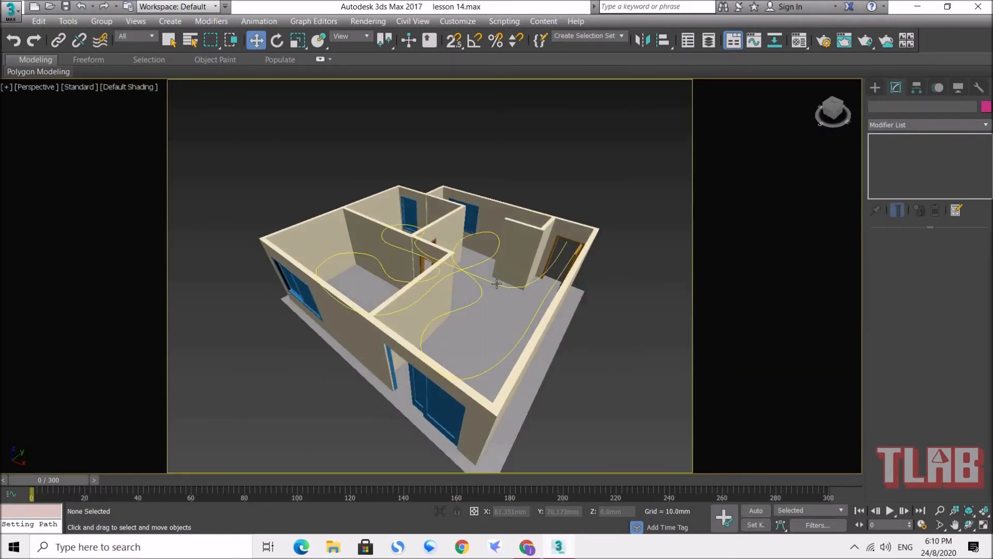
{"action": "left_click", "coordinate": [492, 324]}
{"action": "middle_click_drag", "start_coordinate": [467, 324], "coordinate": [430, 331], "text": "alt"}
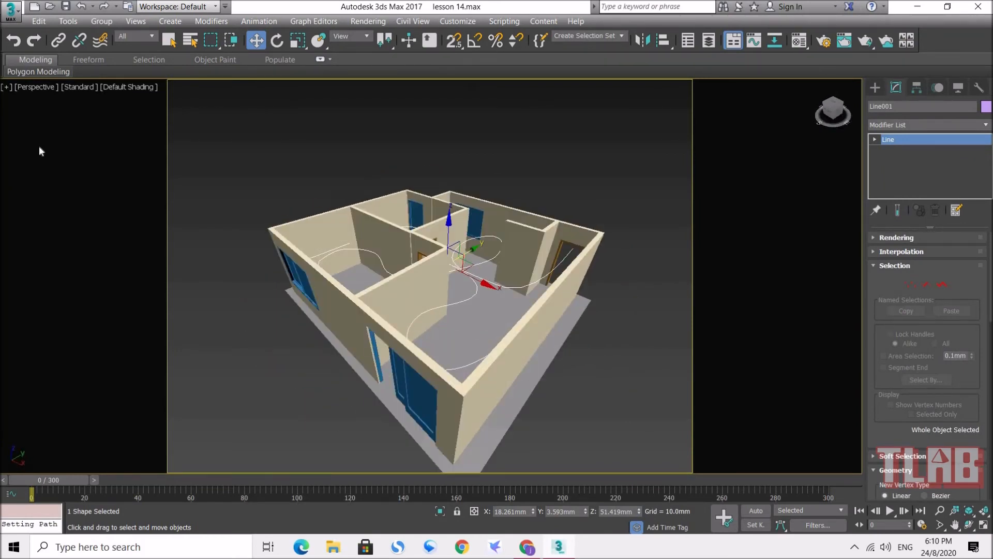
Try switching safe frames off and viewport clipping on in the Perspective view, and restore both settings
{"action": "left_click", "coordinate": [34, 88]}
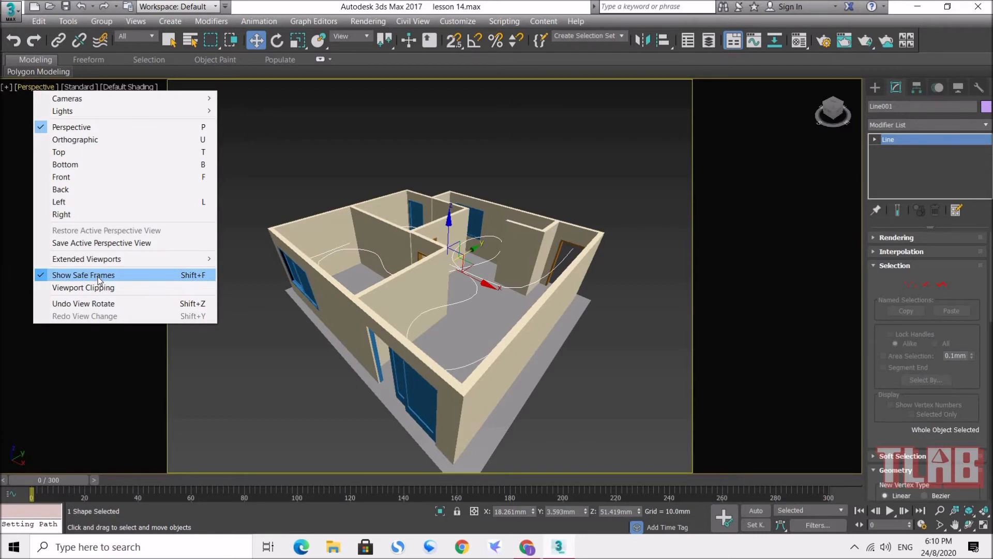
{"action": "left_click", "coordinate": [99, 275]}
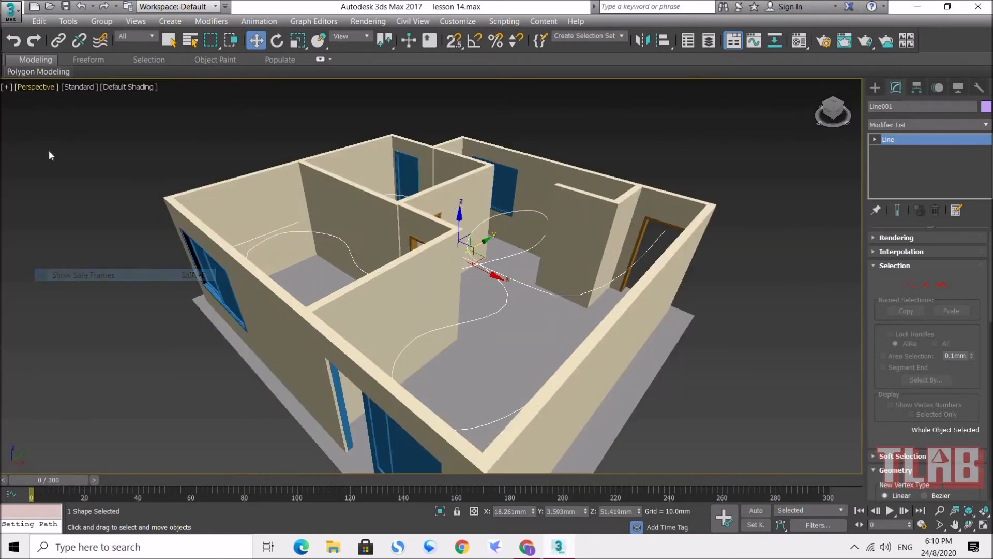
{"action": "left_click", "coordinate": [41, 87]}
{"action": "left_click", "coordinate": [111, 284]}
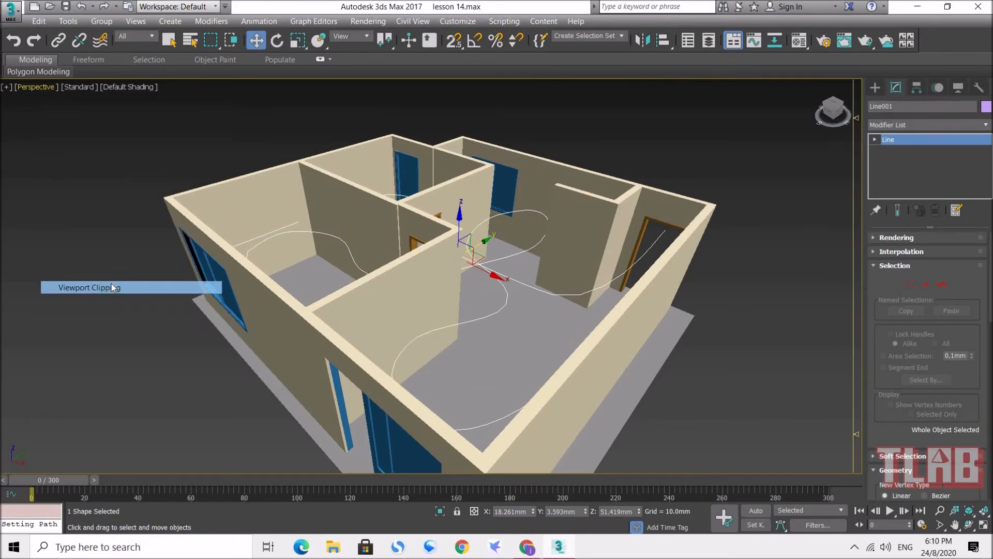
{"action": "left_click", "coordinate": [38, 88]}
{"action": "left_click", "coordinate": [86, 275]}
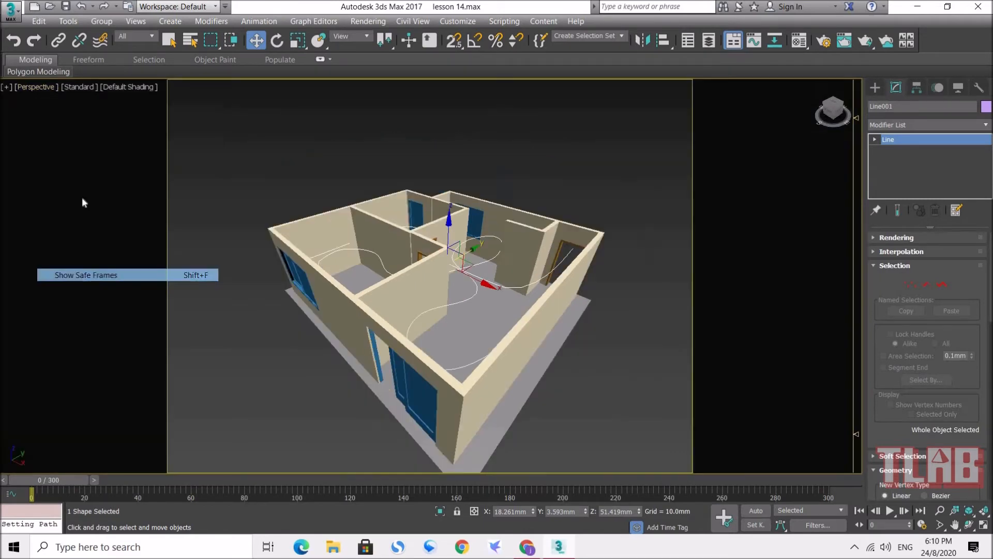
{"action": "left_click", "coordinate": [38, 87]}
{"action": "left_click", "coordinate": [103, 287]}
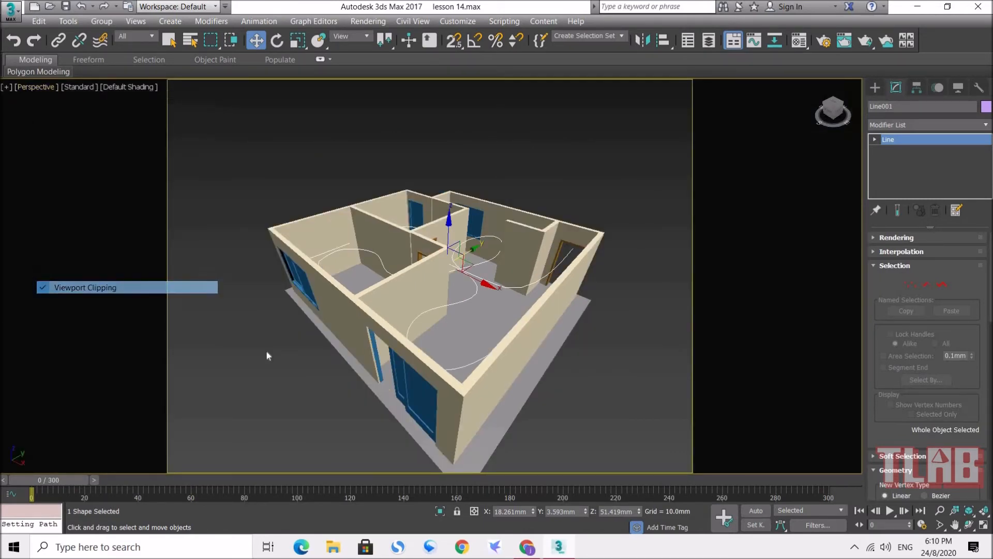
Reselect the walkthrough path and return to the four-viewport layout
{"action": "left_click", "coordinate": [266, 356]}
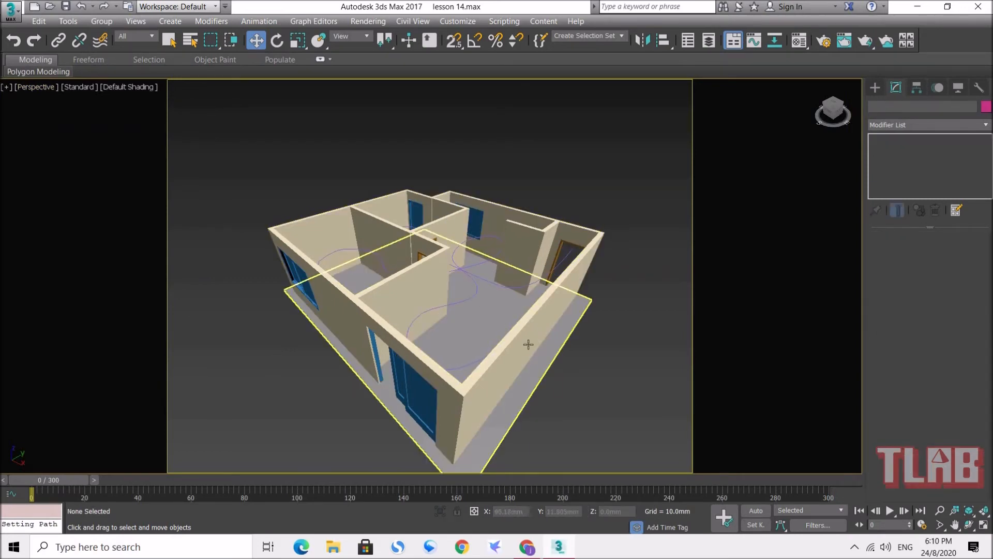
{"action": "left_click", "coordinate": [504, 288]}
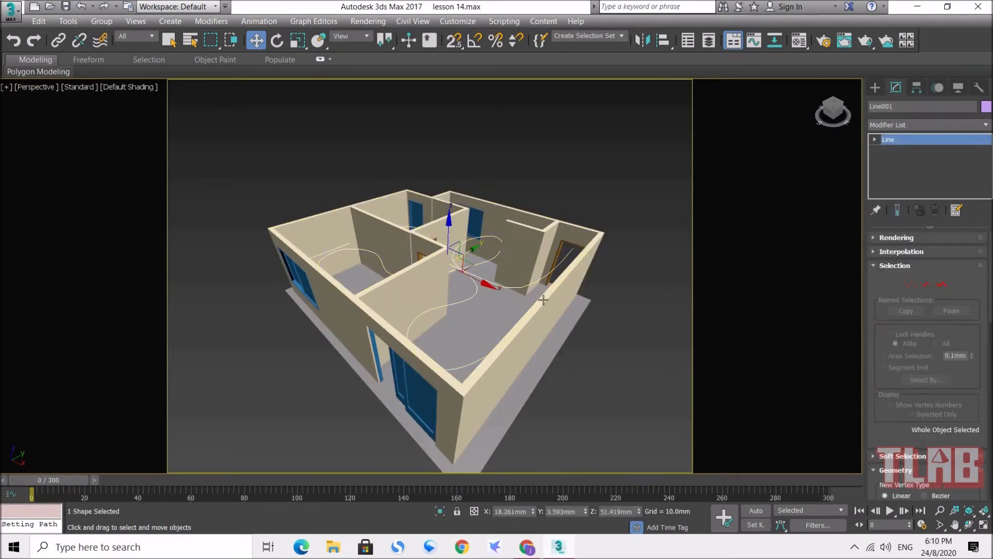
{"action": "left_click", "coordinate": [984, 526]}
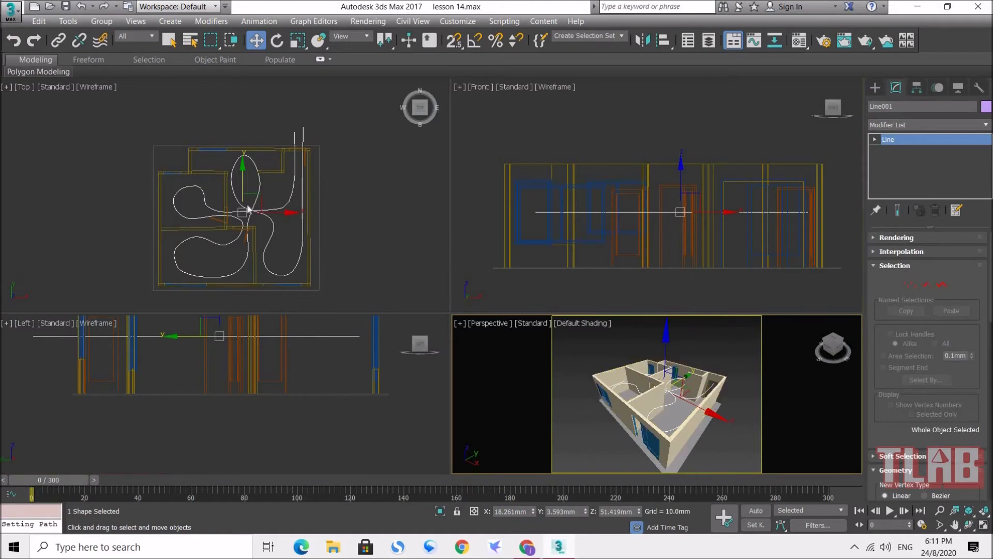
Try placing a standard Free camera beside the house's west wall in the Top view, and delete it
{"action": "left_click", "coordinate": [876, 88]}
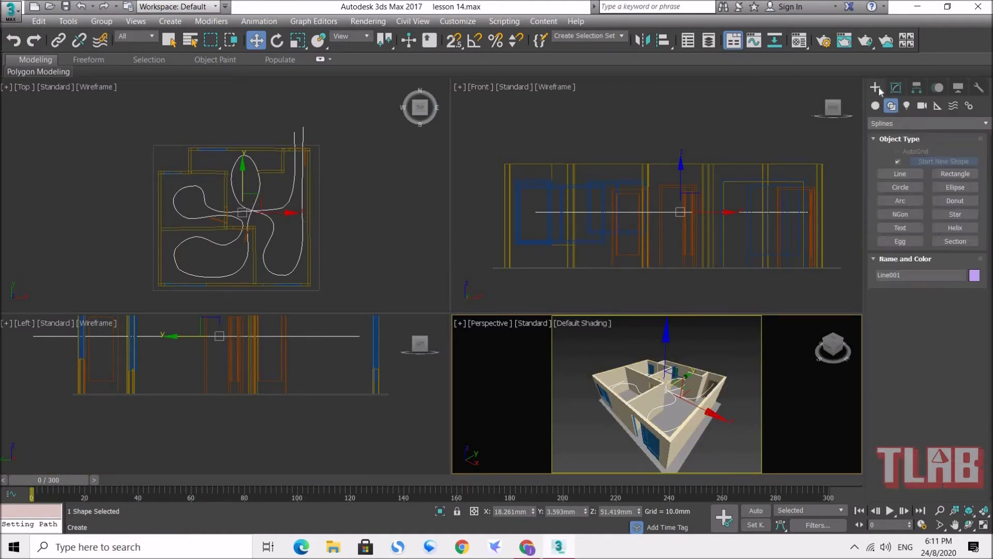
{"action": "left_click", "coordinate": [923, 106]}
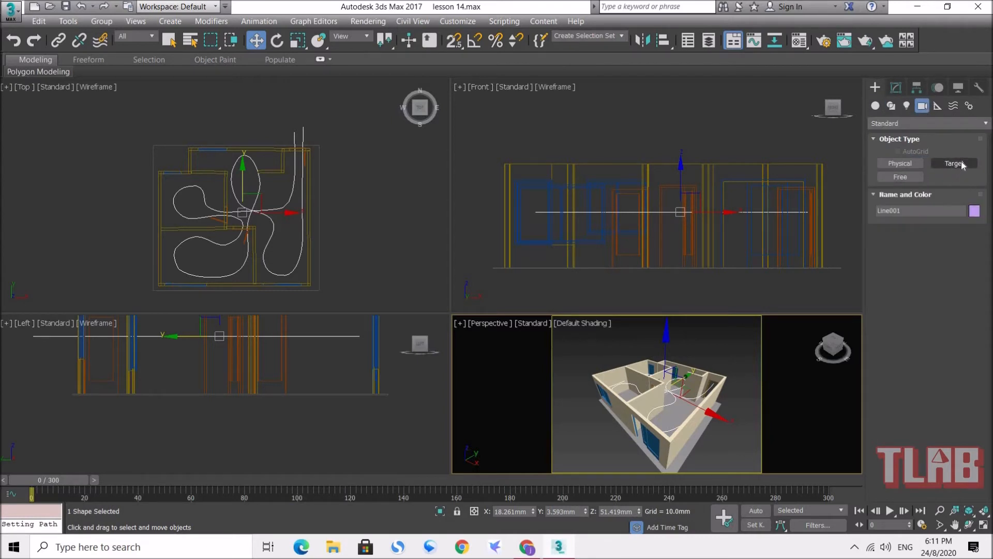
{"action": "left_click", "coordinate": [901, 177]}
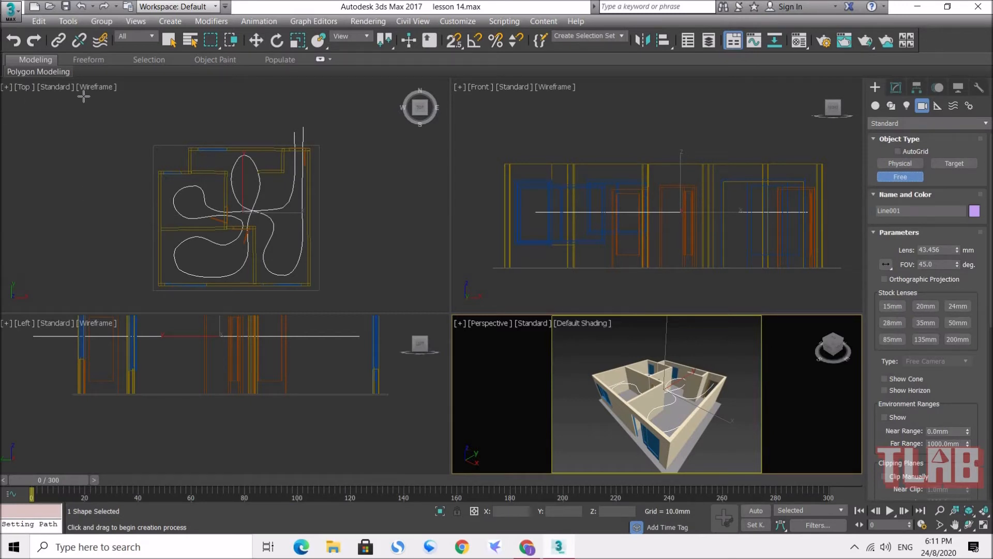
{"action": "left_click", "coordinate": [138, 228]}
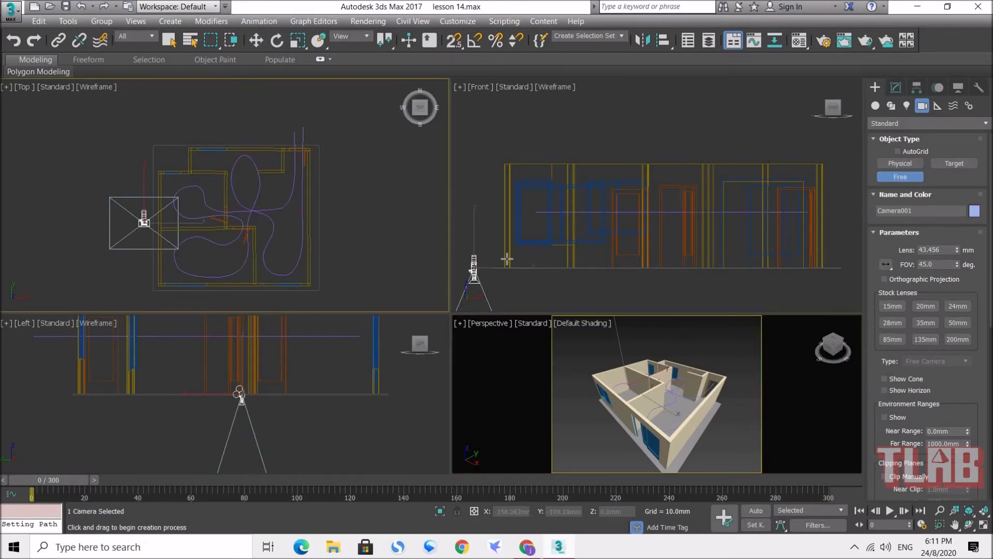
{"action": "middle_click_drag", "start_coordinate": [652, 206], "coordinate": [677, 120]}
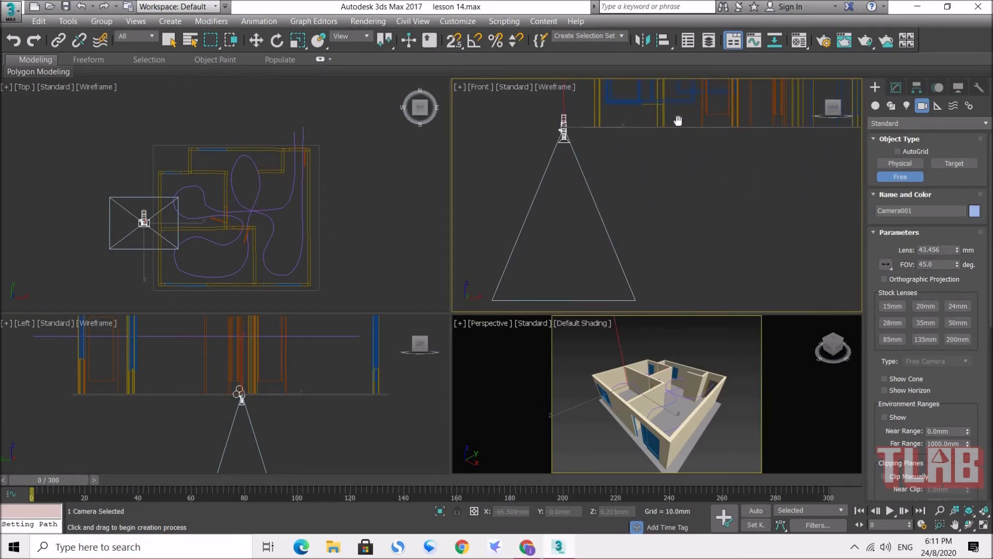
{"action": "middle_click_drag", "start_coordinate": [678, 120], "coordinate": [626, 245]}
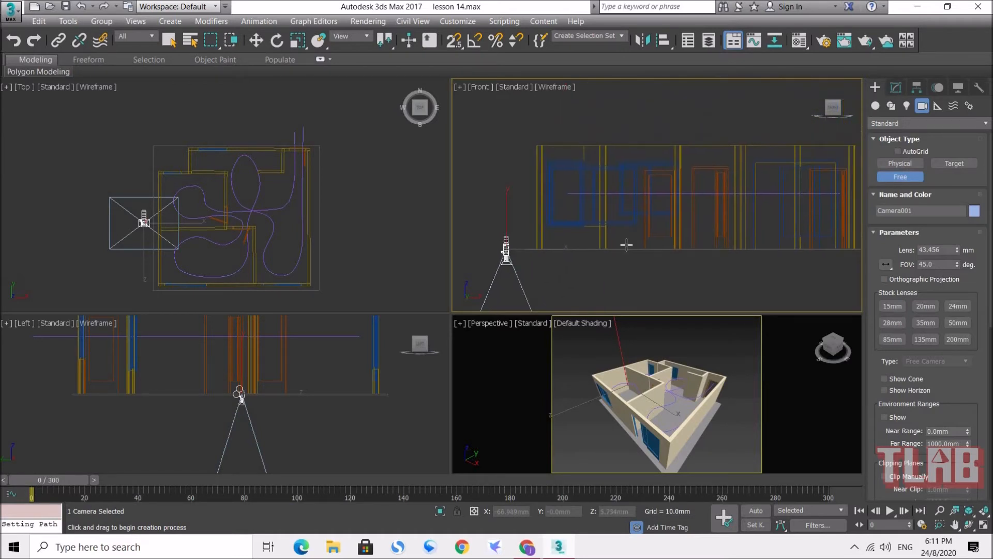
{"action": "key", "text": "Delete"}
Place a standard Free camera from the Left view, a little above the height of the walkthrough path
{"action": "middle_click_drag", "start_coordinate": [648, 204], "coordinate": [610, 216]}
{"action": "middle_click_drag", "start_coordinate": [255, 368], "coordinate": [235, 440]}
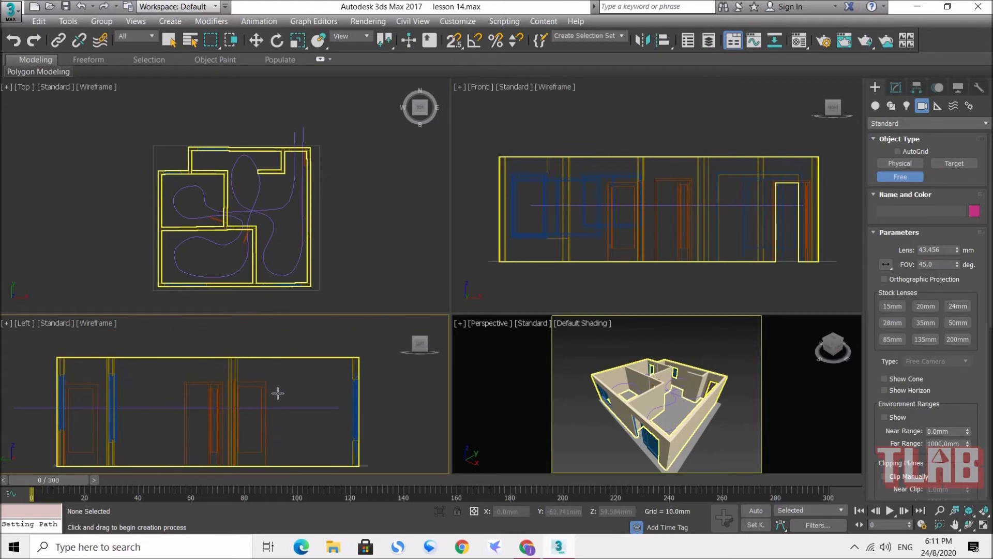
{"action": "left_click", "coordinate": [278, 392]}
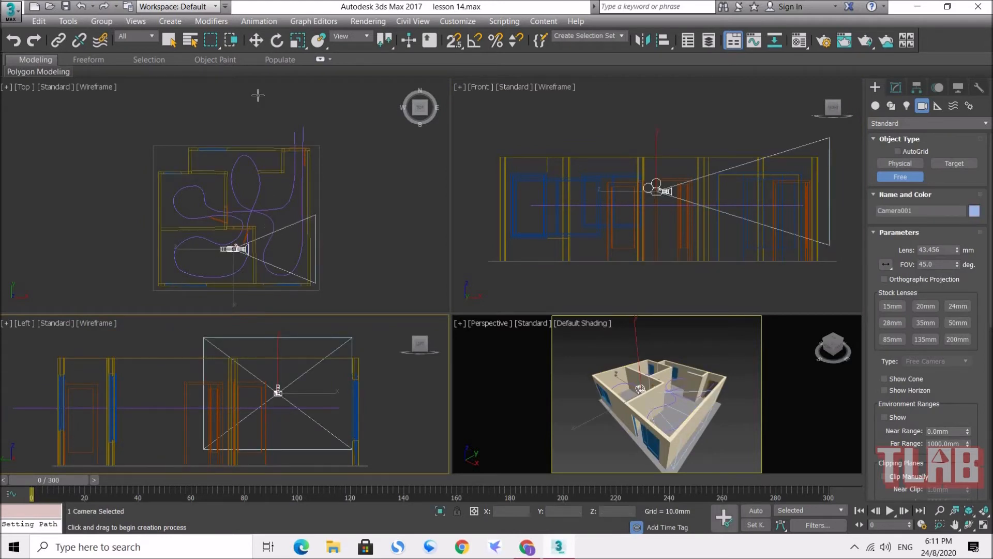
Move the camera in the Top view to about X 181 mm, Y 168 mm, outside the house near the path's start
{"action": "left_click", "coordinate": [256, 41]}
{"action": "left_click", "coordinate": [247, 238]}
{"action": "left_click_drag", "start_coordinate": [247, 238], "coordinate": [343, 111]}
{"action": "middle_click_drag", "start_coordinate": [345, 158], "coordinate": [314, 178]}
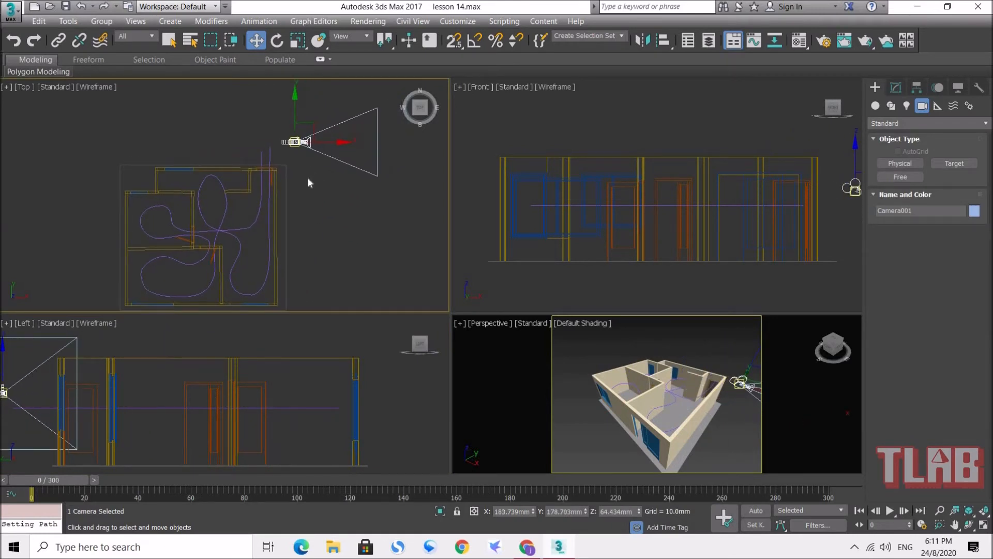
{"action": "key", "text": "ctrl+z"}
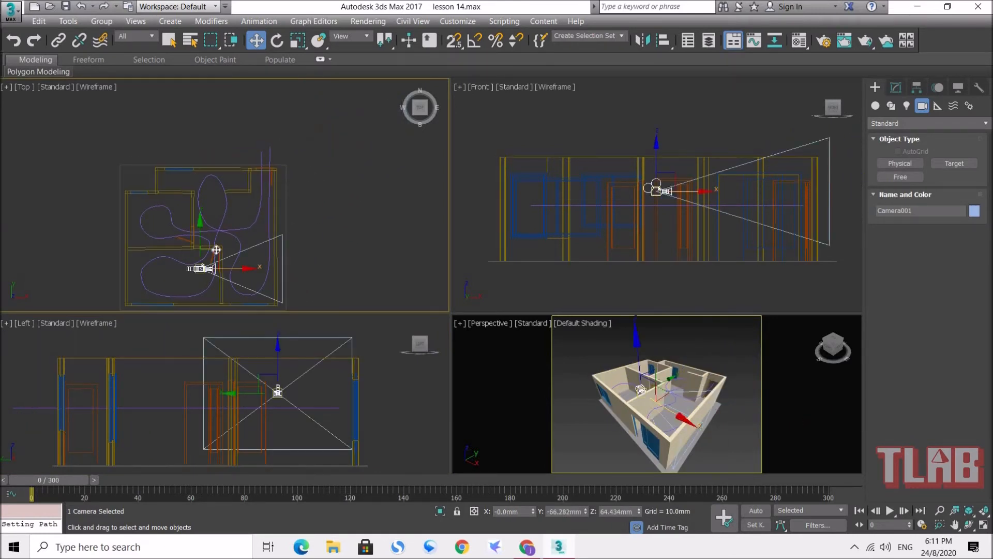
{"action": "left_click_drag", "start_coordinate": [224, 239], "coordinate": [318, 120]}
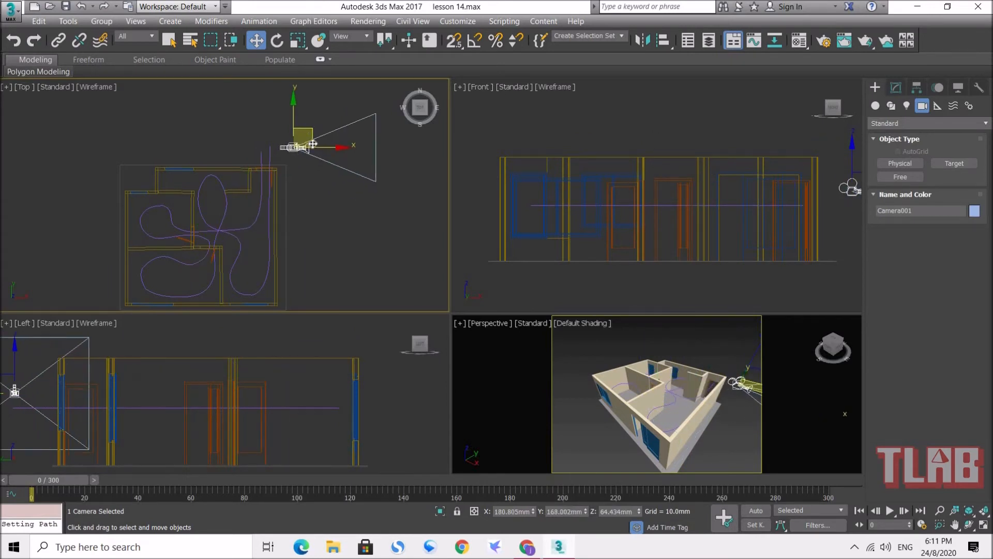
{"action": "scroll", "coordinate": [289, 158], "scroll_direction": "up", "scroll_amount": 2}
{"action": "middle_click_drag", "start_coordinate": [265, 170], "coordinate": [217, 185]}
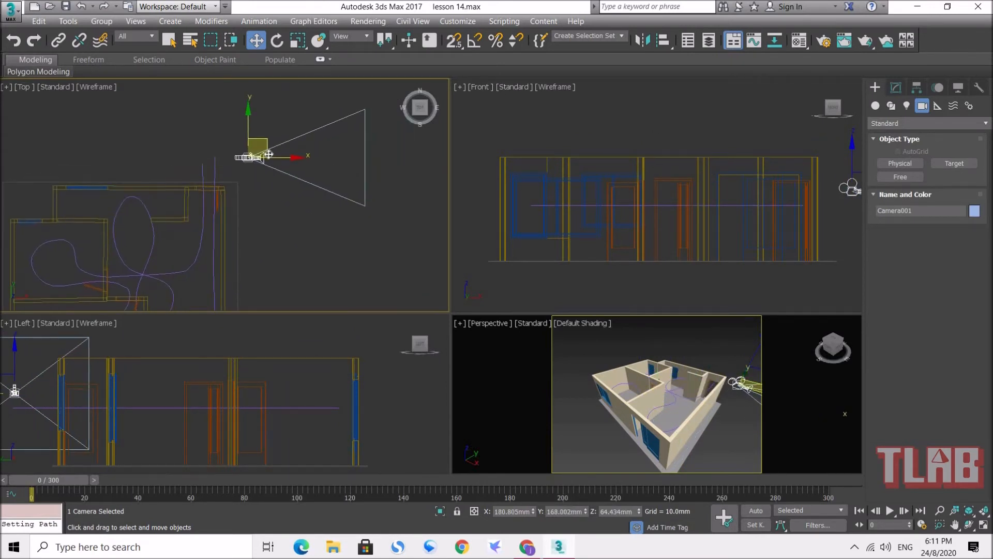
Rotate the camera about its vertical axis in the Top view so it looks along the path's entrance stretch
{"action": "key", "text": "e"}
{"action": "left_click_drag", "start_coordinate": [276, 126], "coordinate": [311, 205]}
{"action": "left_click_drag", "start_coordinate": [284, 132], "coordinate": [297, 154]}
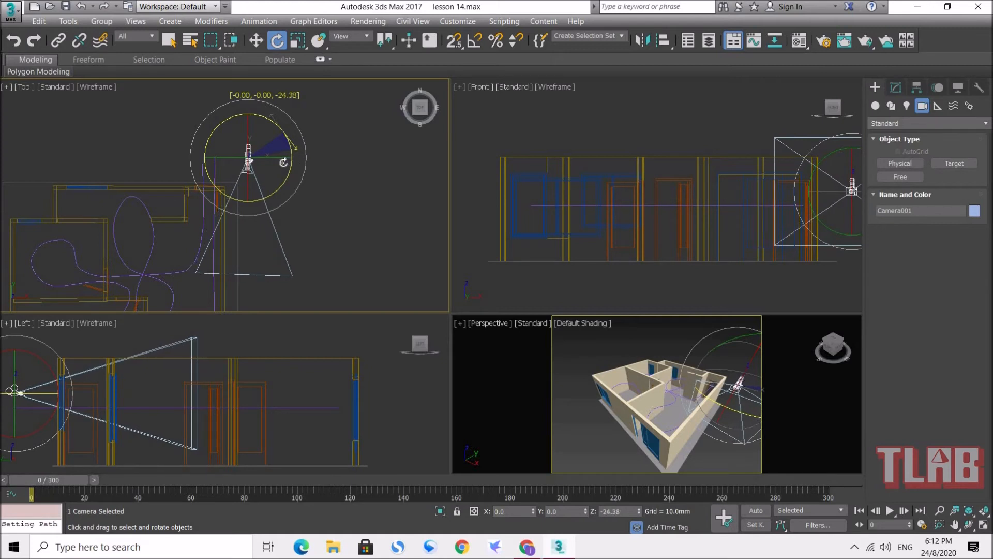
{"action": "key", "text": "w"}
{"action": "middle_click_drag", "start_coordinate": [236, 212], "coordinate": [267, 208]}
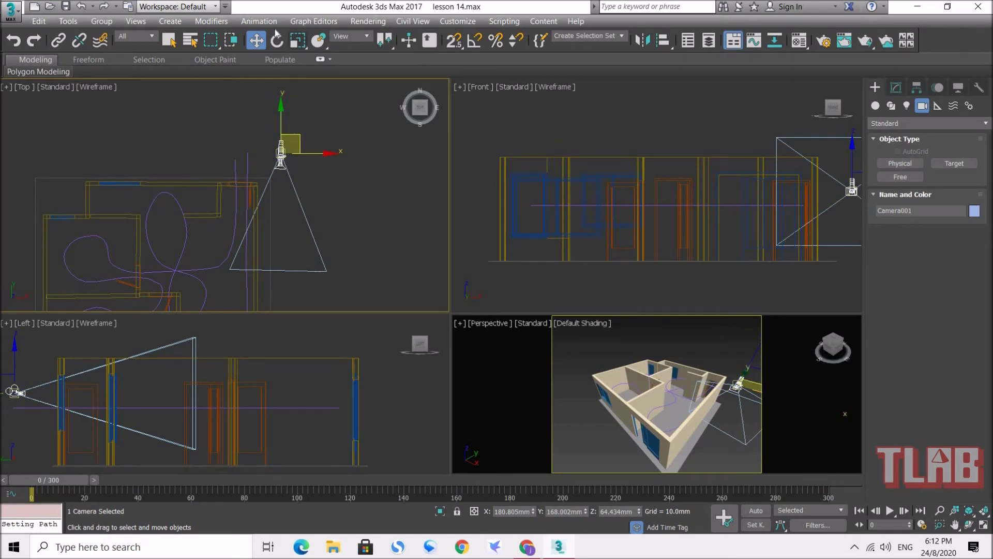
Try attaching the camera to the walkthrough path with a Path Constraint, and undo it
{"action": "left_click", "coordinate": [260, 21]}
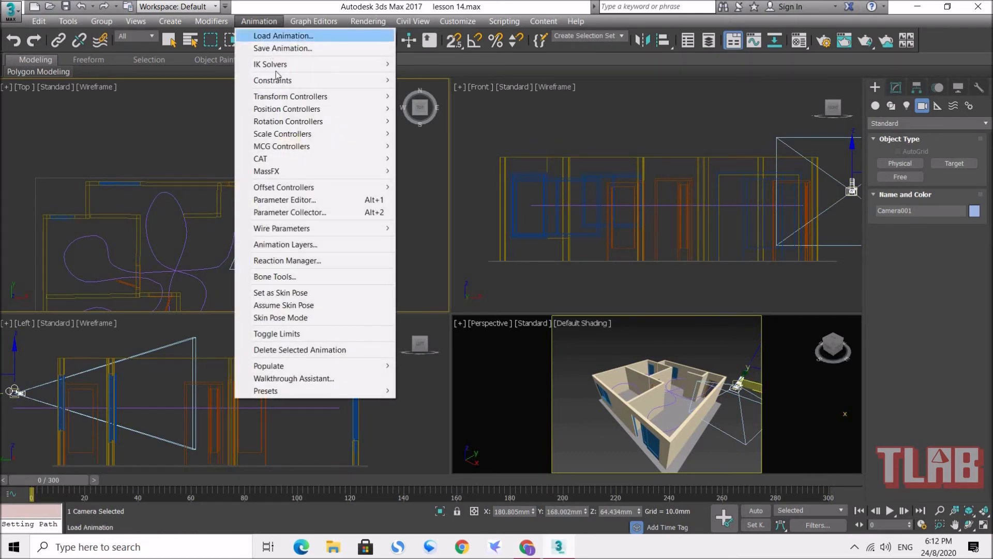
{"action": "mouse_move", "coordinate": [369, 81]}
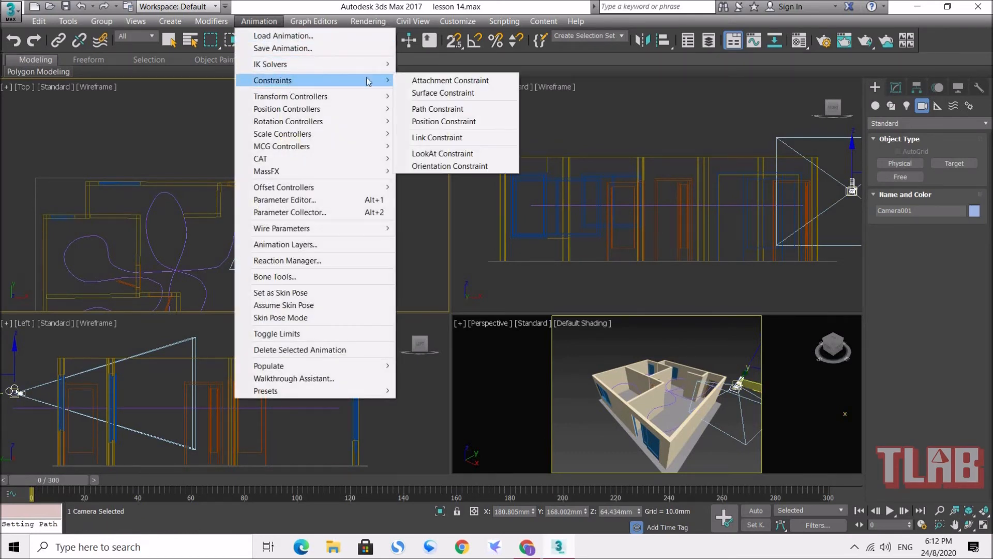
{"action": "left_click", "coordinate": [457, 115]}
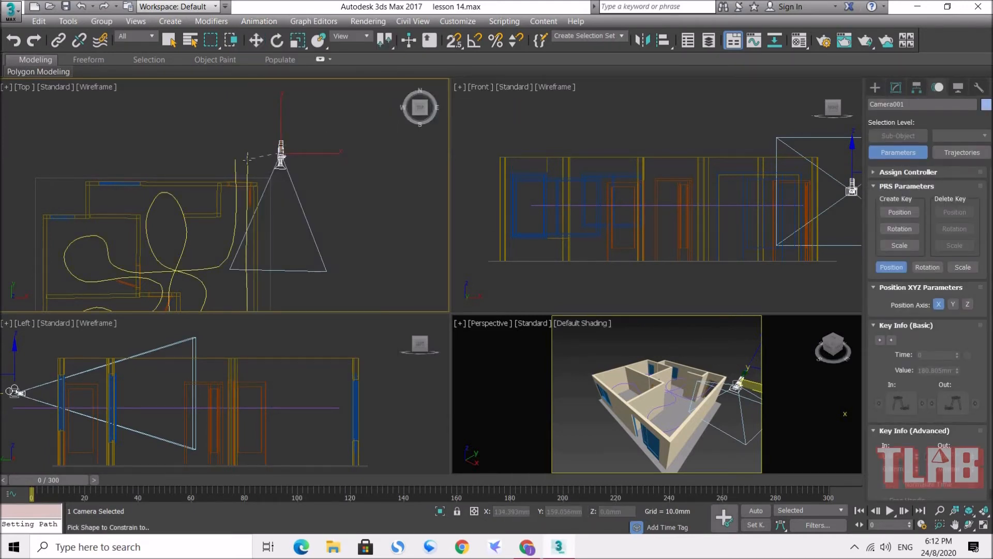
{"action": "left_click", "coordinate": [309, 189]}
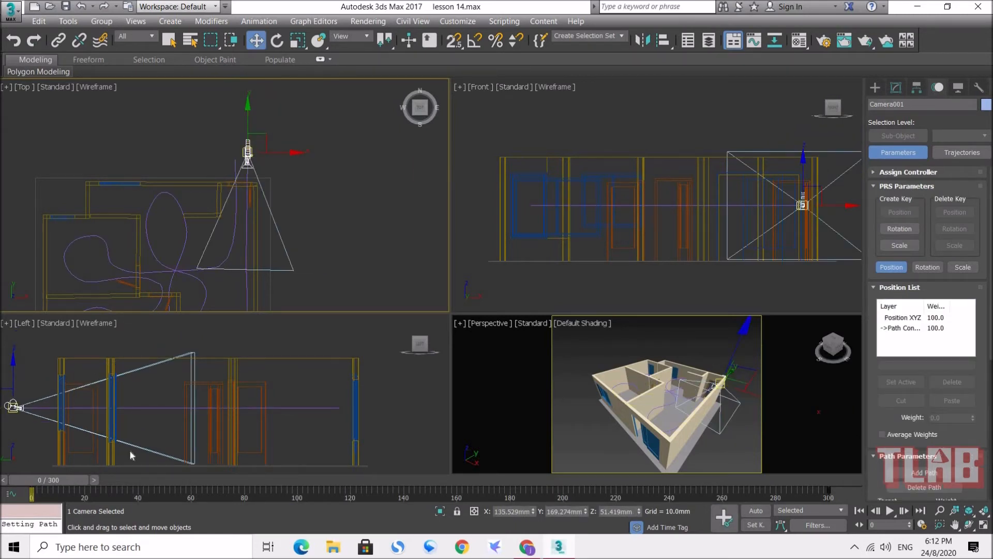
{"action": "left_click_drag", "start_coordinate": [57, 481], "coordinate": [21, 491]}
{"action": "key", "text": "w"}
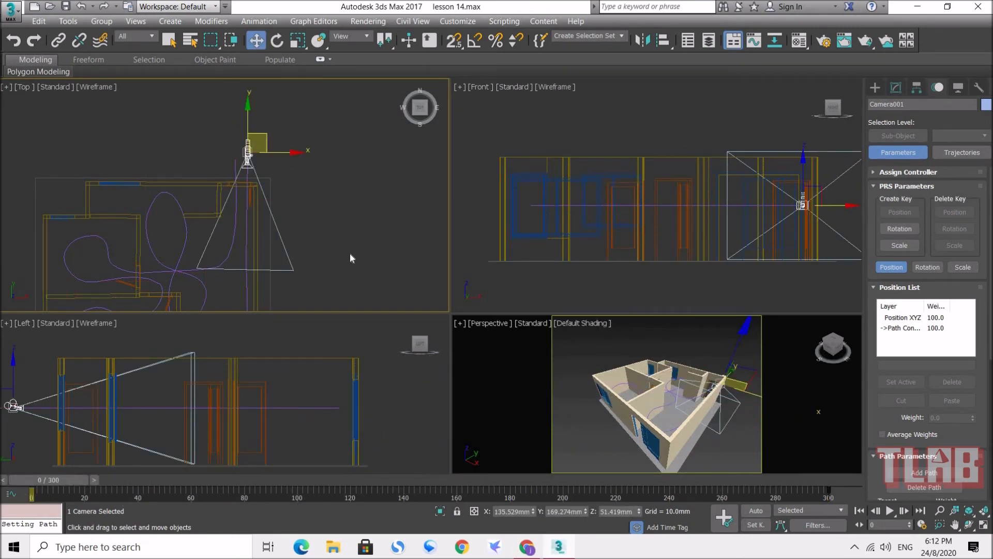
{"action": "key", "text": "ctrl+z"}
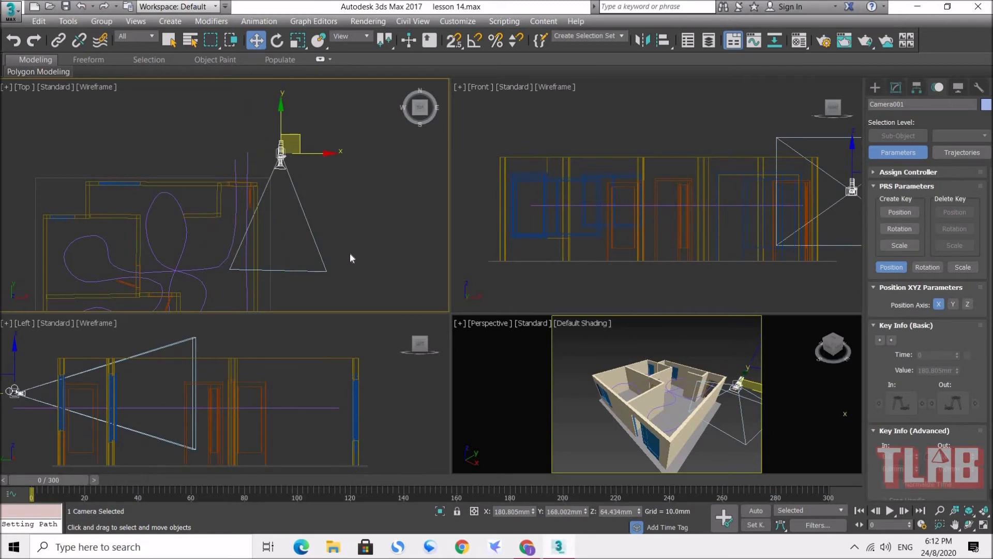
{"action": "left_click", "coordinate": [259, 22]}
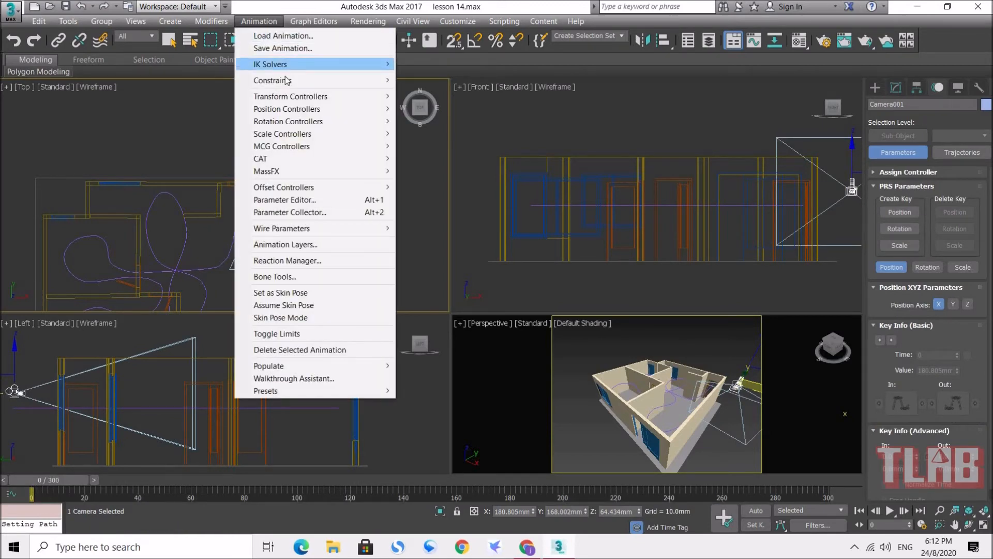
{"action": "left_click", "coordinate": [279, 7]}
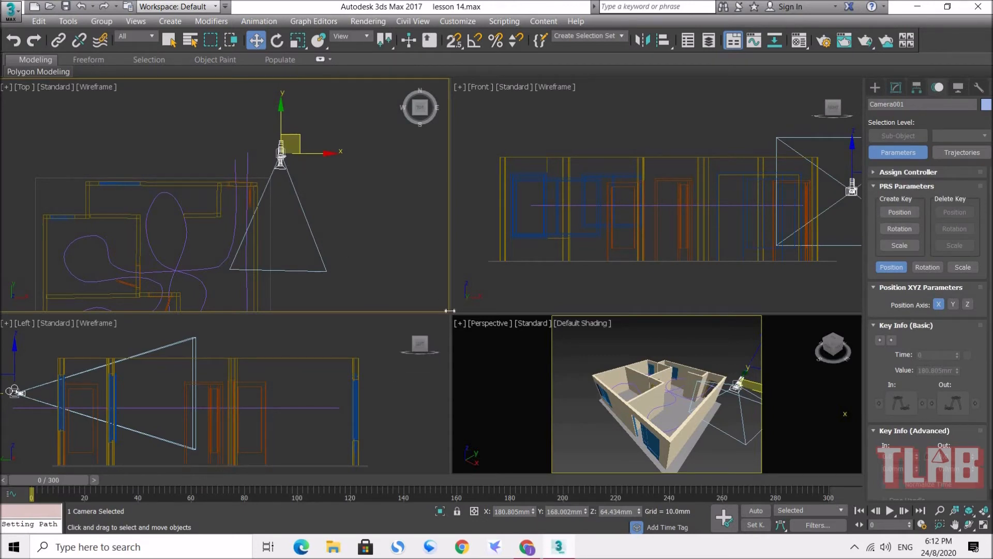
Enlarge the Top viewport and fit the whole floor plan, path and camera inside it
{"action": "left_click_drag", "start_coordinate": [450, 314], "coordinate": [578, 382]}
{"action": "middle_click_drag", "start_coordinate": [392, 277], "coordinate": [459, 186]}
{"action": "scroll", "coordinate": [421, 244], "scroll_direction": "down", "scroll_amount": 2}
{"action": "middle_click_drag", "start_coordinate": [426, 250], "coordinate": [394, 274]}
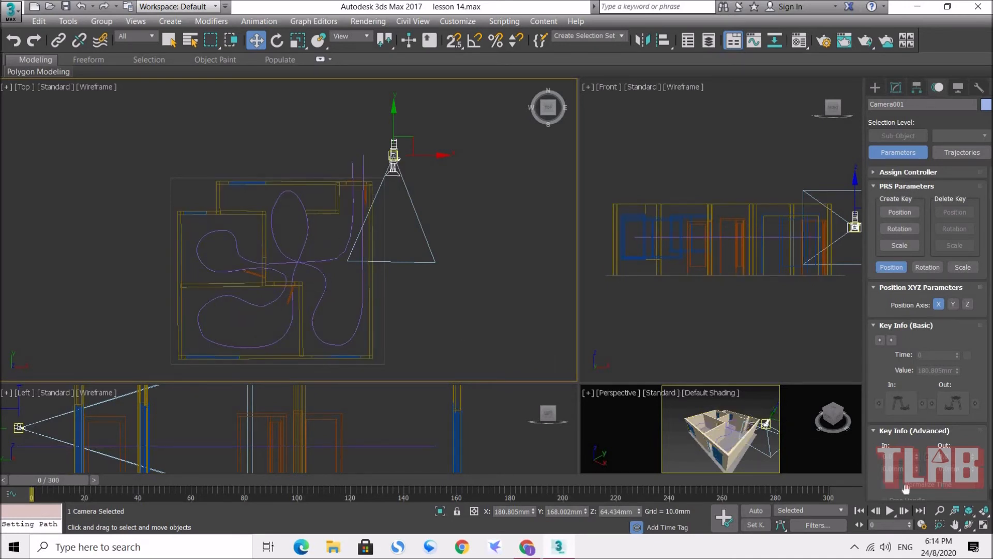
Set the animation's end time to 900 frames in the time configuration
{"action": "left_click", "coordinate": [921, 524]}
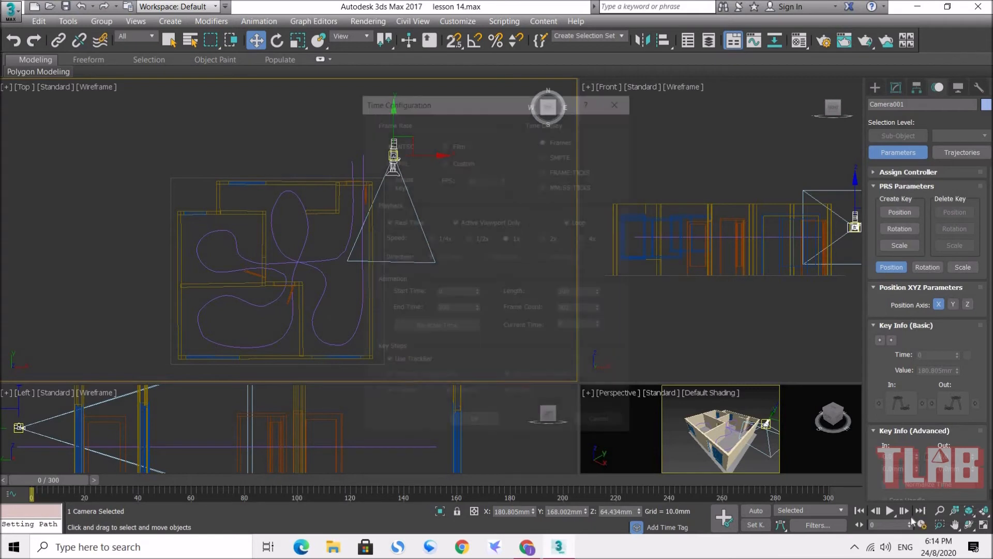
{"action": "double_click", "coordinate": [454, 309]}
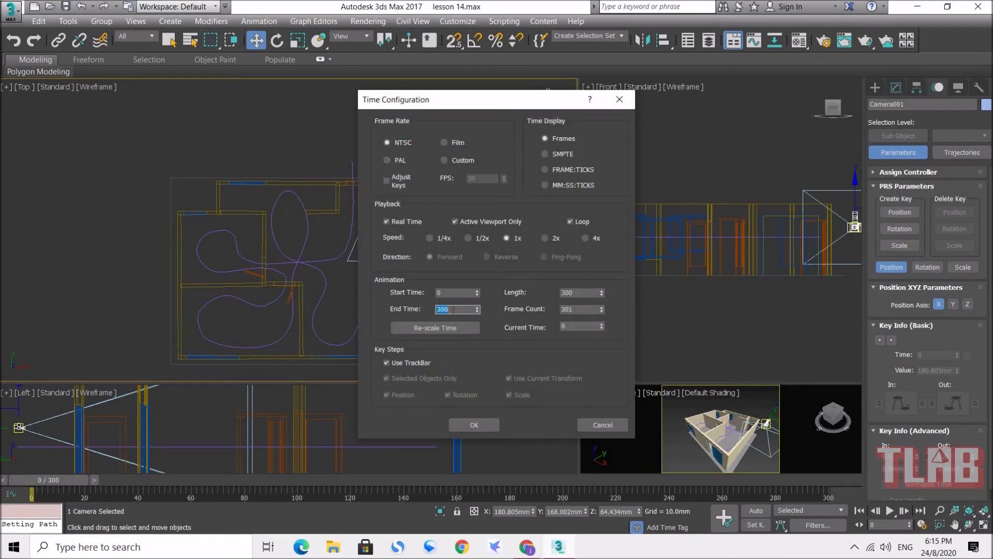
{"action": "type", "text": "900"}
{"action": "key", "text": "Return"}
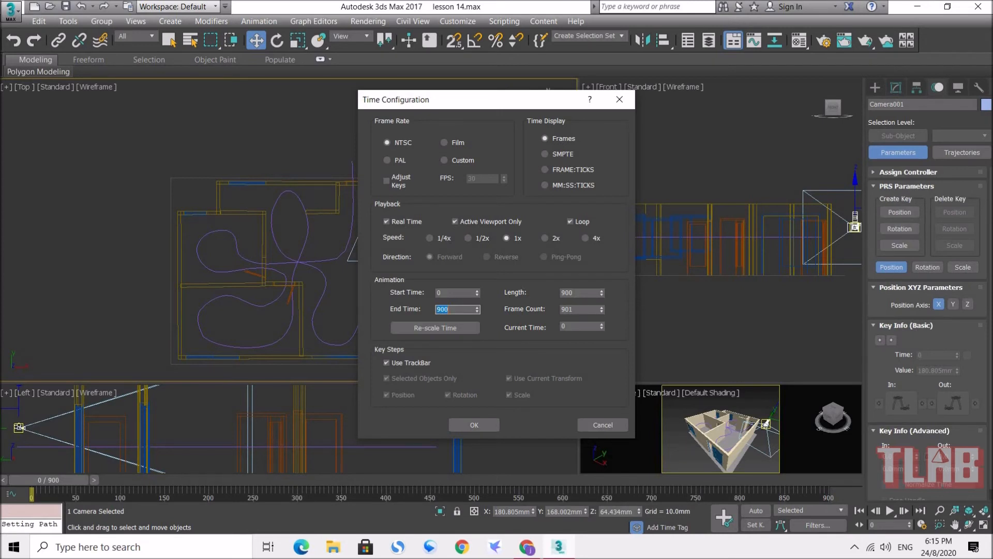
{"action": "left_click", "coordinate": [454, 309]}
{"action": "left_click", "coordinate": [495, 432]}
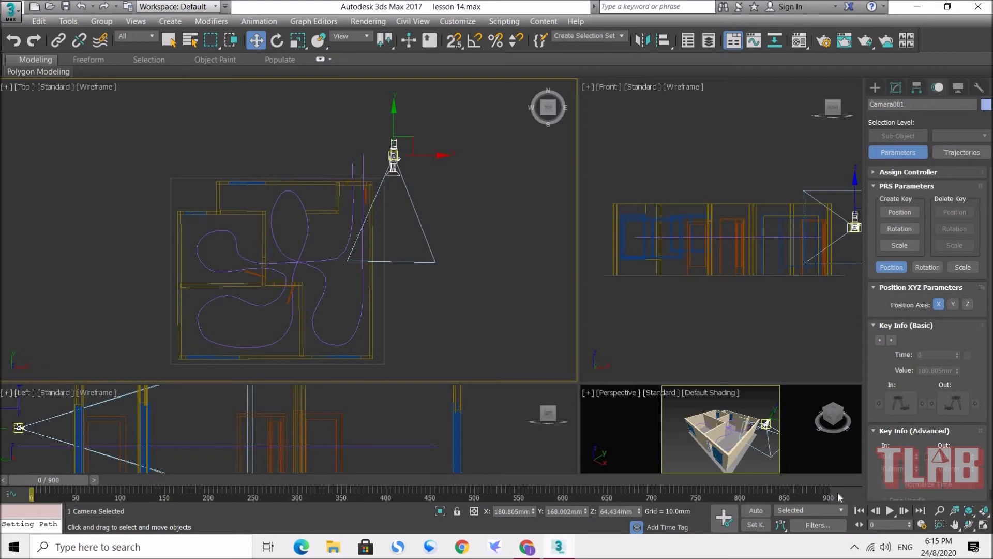
Attach the camera to the walkthrough path with a Path Constraint
{"action": "scroll", "coordinate": [377, 147], "scroll_direction": "up", "scroll_amount": 4}
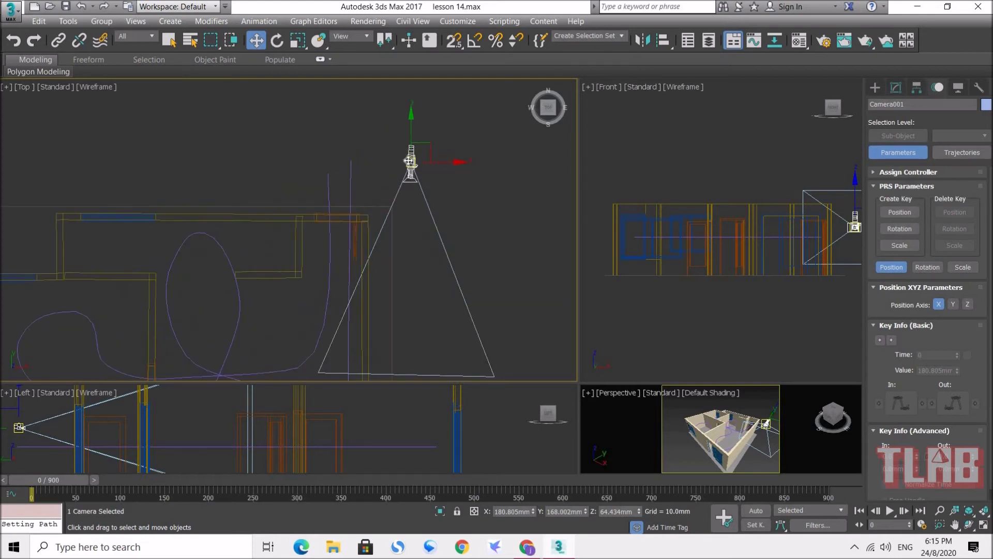
{"action": "left_click", "coordinate": [267, 21]}
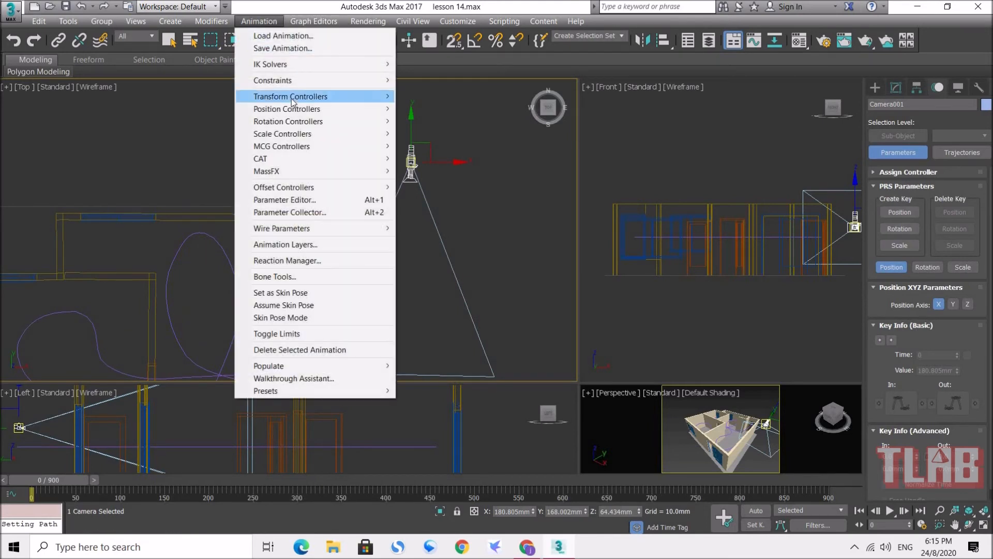
{"action": "mouse_move", "coordinate": [305, 80]}
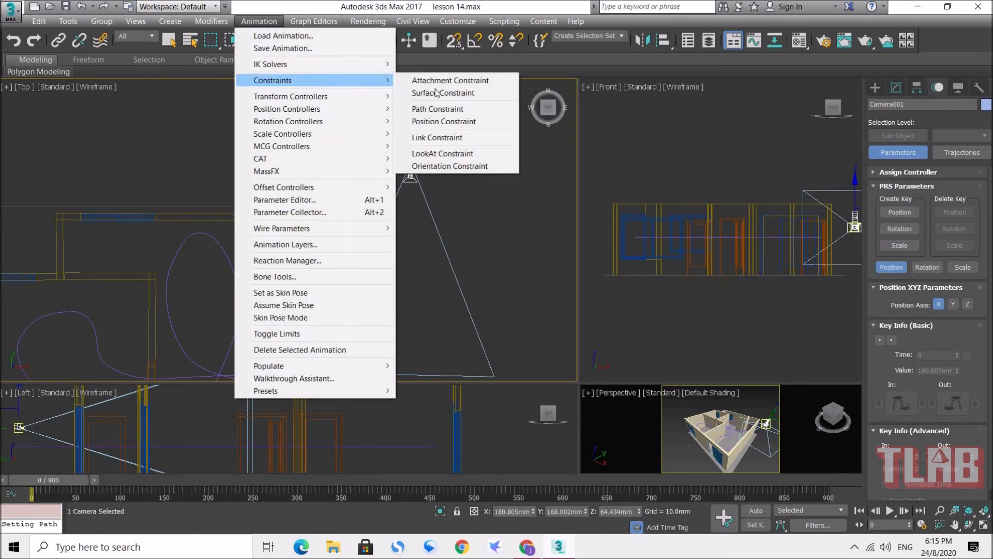
{"action": "left_click", "coordinate": [462, 110]}
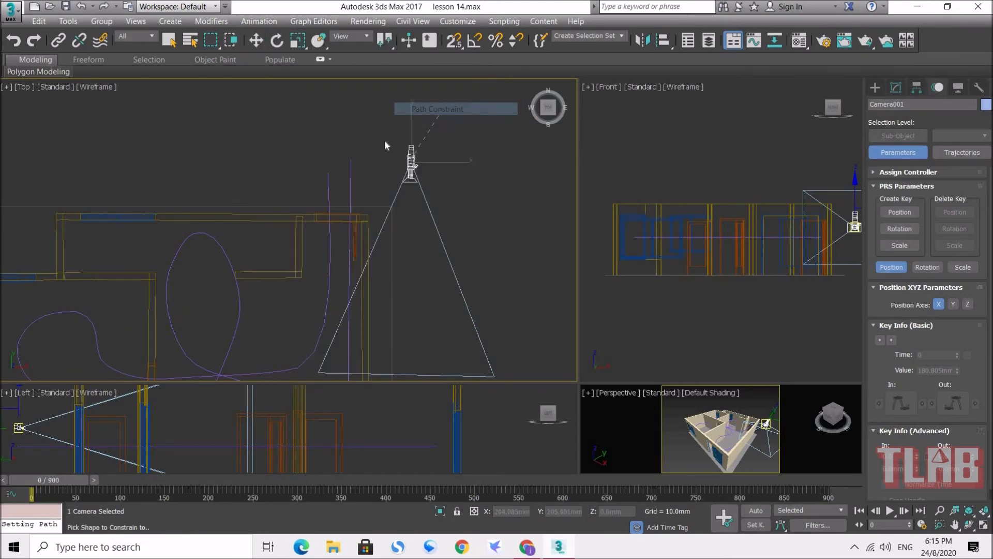
{"action": "left_click", "coordinate": [356, 171]}
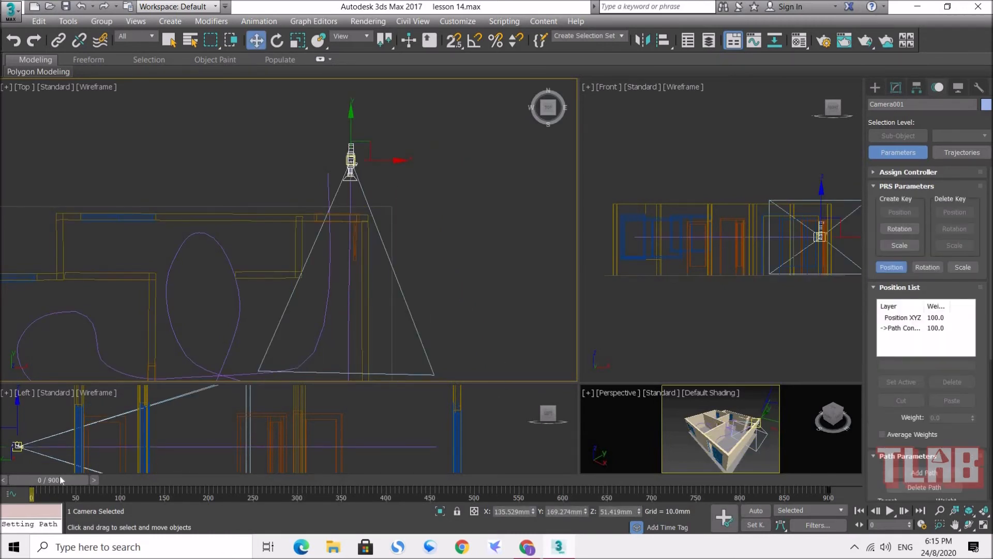
Scrub the timeline to check the camera's travel along the path in an enlarged Top viewport
{"action": "left_click_drag", "start_coordinate": [54, 480], "coordinate": [11, 488]}
{"action": "left_click_drag", "start_coordinate": [577, 387], "coordinate": [668, 422]}
{"action": "scroll", "coordinate": [413, 258], "scroll_direction": "down", "scroll_amount": 6}
{"action": "middle_click_drag", "start_coordinate": [276, 153], "coordinate": [271, 176]}
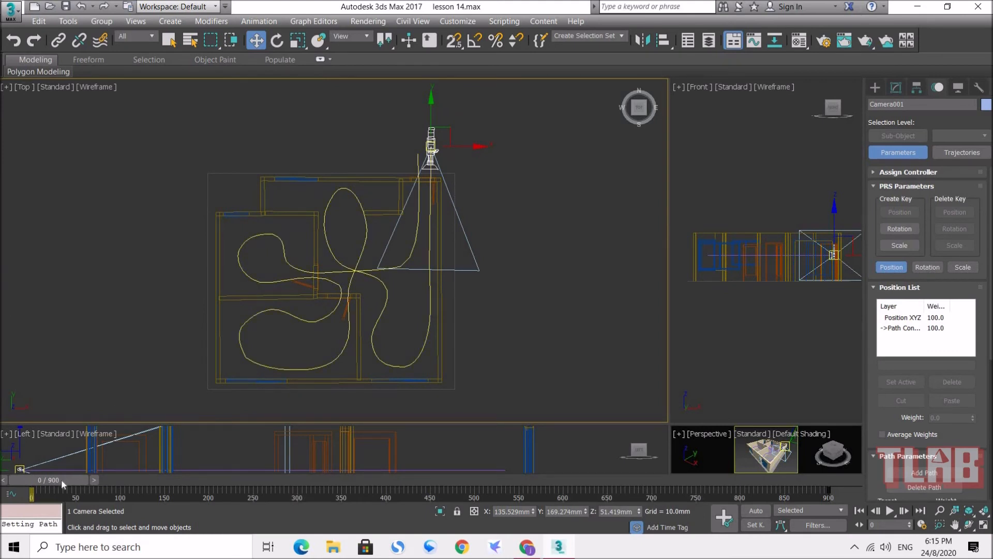
{"action": "left_click_drag", "start_coordinate": [61, 479], "coordinate": [12, 483]}
{"action": "key", "text": "w"}
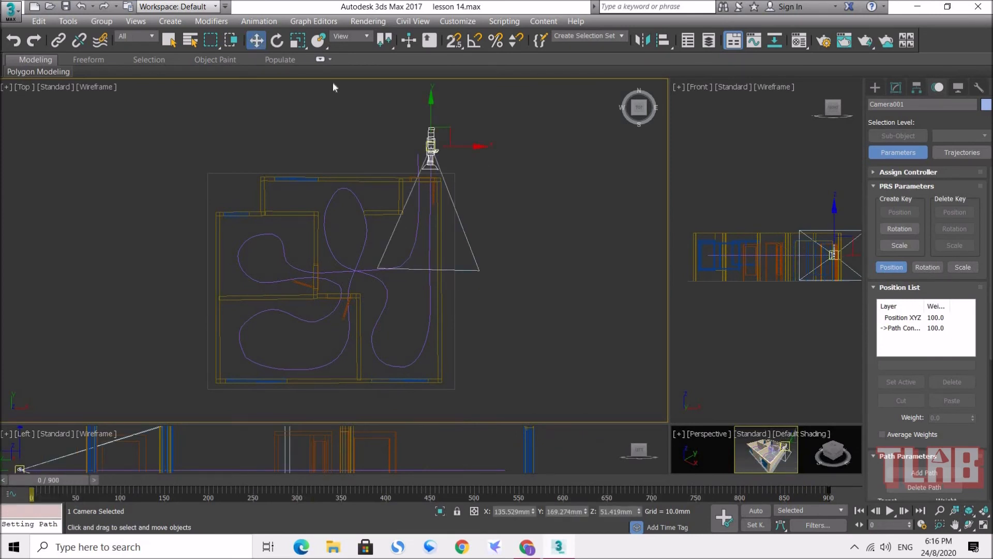
Maximize the Top viewport and turn on Auto Key recording
{"action": "left_click", "coordinate": [985, 525]}
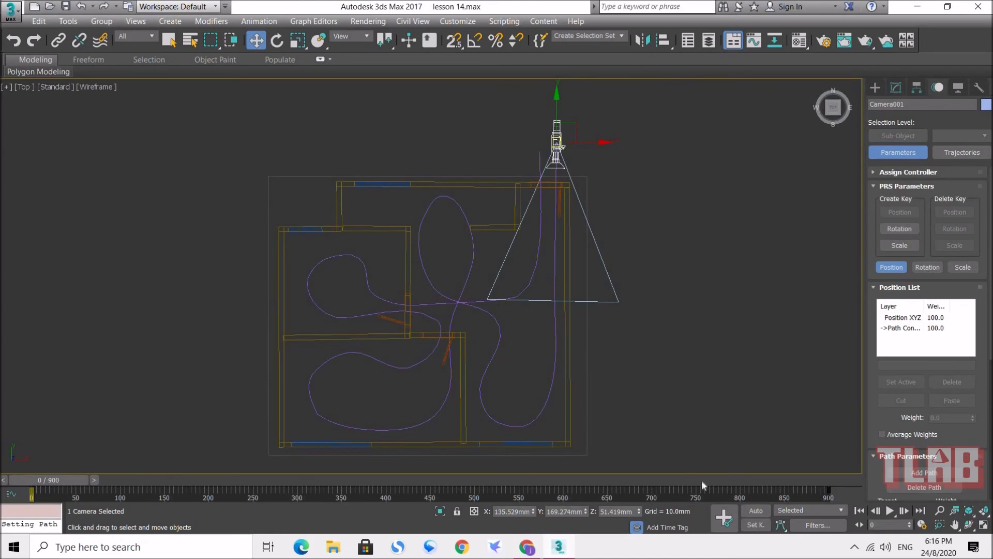
{"action": "left_click", "coordinate": [756, 510]}
{"action": "middle_click_drag", "start_coordinate": [667, 212], "coordinate": [608, 222]}
{"action": "scroll", "coordinate": [607, 209], "scroll_direction": "up", "scroll_amount": 3}
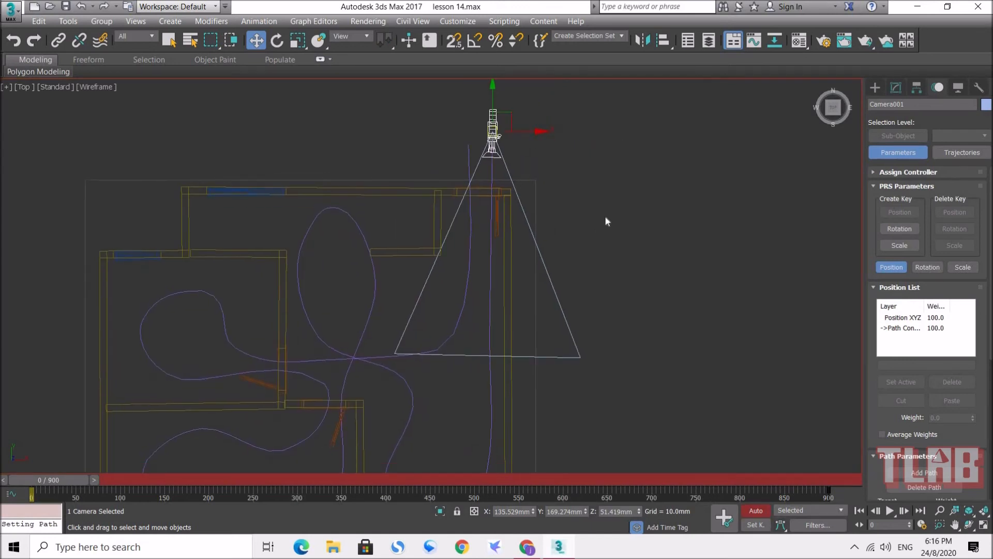
At frame 118, rotate the camera to about Z 165° so it starts turning into the path's first bend
{"action": "left_click_drag", "start_coordinate": [54, 478], "coordinate": [119, 481]}
{"action": "key", "text": "w"}
{"action": "middle_click_drag", "start_coordinate": [439, 401], "coordinate": [442, 235]}
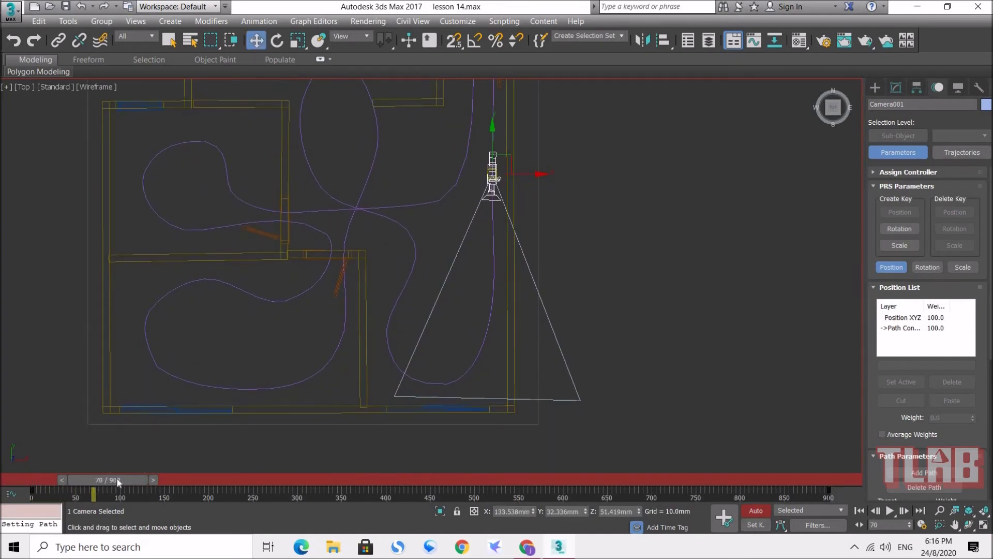
{"action": "left_click_drag", "start_coordinate": [118, 483], "coordinate": [162, 482]}
{"action": "key", "text": "w"}
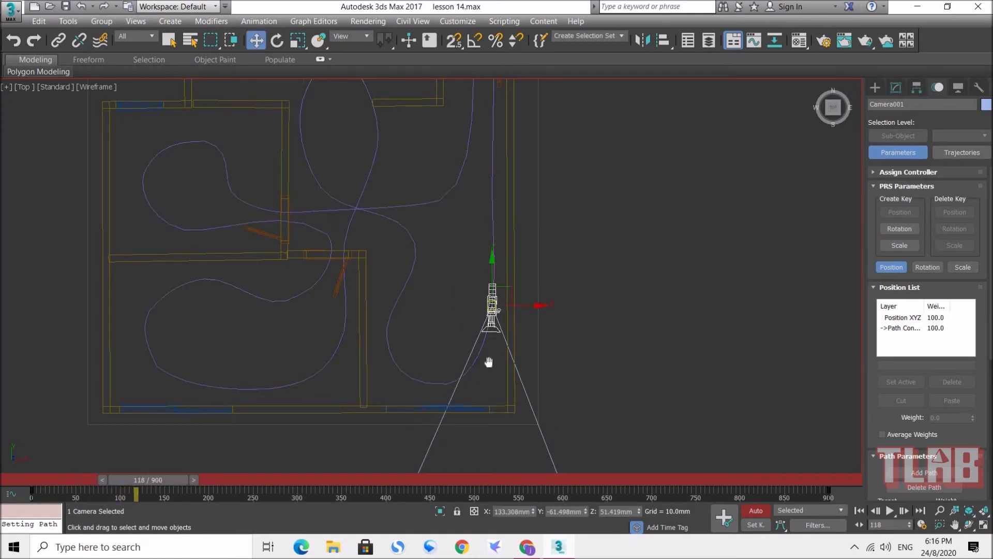
{"action": "middle_click_drag", "start_coordinate": [488, 362], "coordinate": [481, 306]}
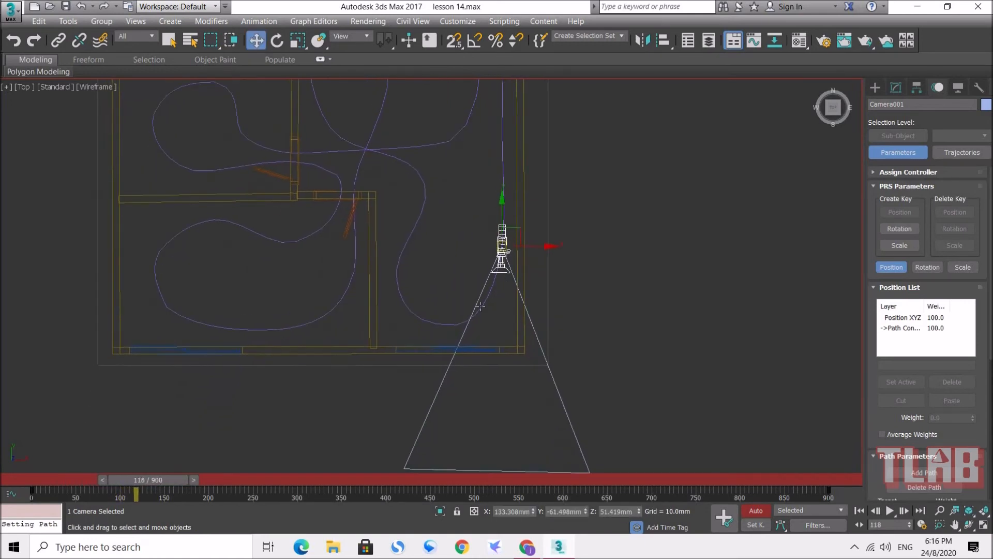
{"action": "left_click", "coordinate": [282, 48]}
{"action": "left_click_drag", "start_coordinate": [536, 218], "coordinate": [545, 231]}
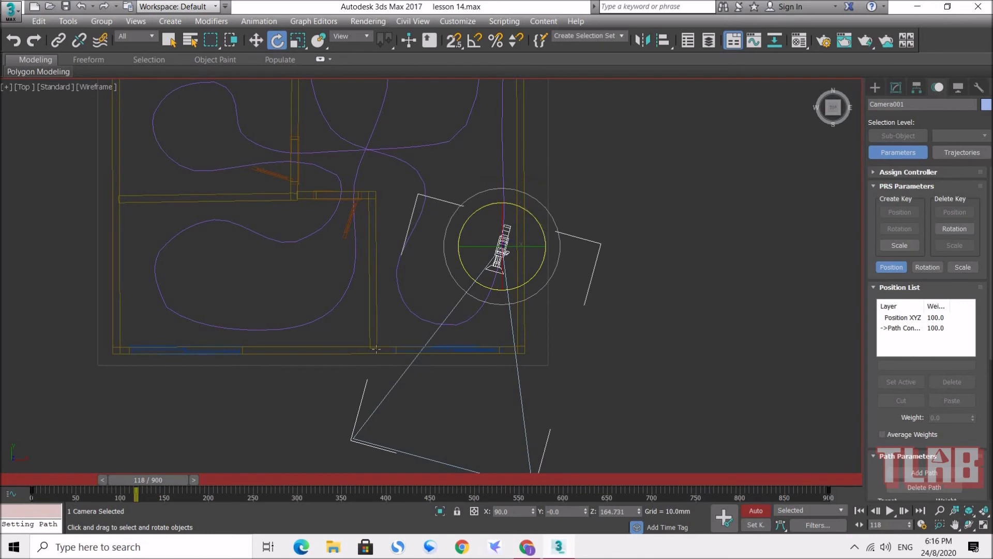
Key camera rotations around the path's first bend, ending at frame 191 with about Z -21°
{"action": "left_click_drag", "start_coordinate": [172, 479], "coordinate": [184, 476]}
{"action": "left_click_drag", "start_coordinate": [537, 268], "coordinate": [547, 286]}
{"action": "left_click_drag", "start_coordinate": [181, 480], "coordinate": [196, 481]}
{"action": "left_click_drag", "start_coordinate": [505, 299], "coordinate": [512, 344]}
{"action": "left_click_drag", "start_coordinate": [185, 480], "coordinate": [197, 481]}
{"action": "left_click_drag", "start_coordinate": [459, 286], "coordinate": [480, 321]}
{"action": "left_click_drag", "start_coordinate": [187, 481], "coordinate": [213, 481]}
{"action": "left_click_drag", "start_coordinate": [432, 234], "coordinate": [485, 190]}
{"action": "middle_click_drag", "start_coordinate": [489, 264], "coordinate": [489, 361]}
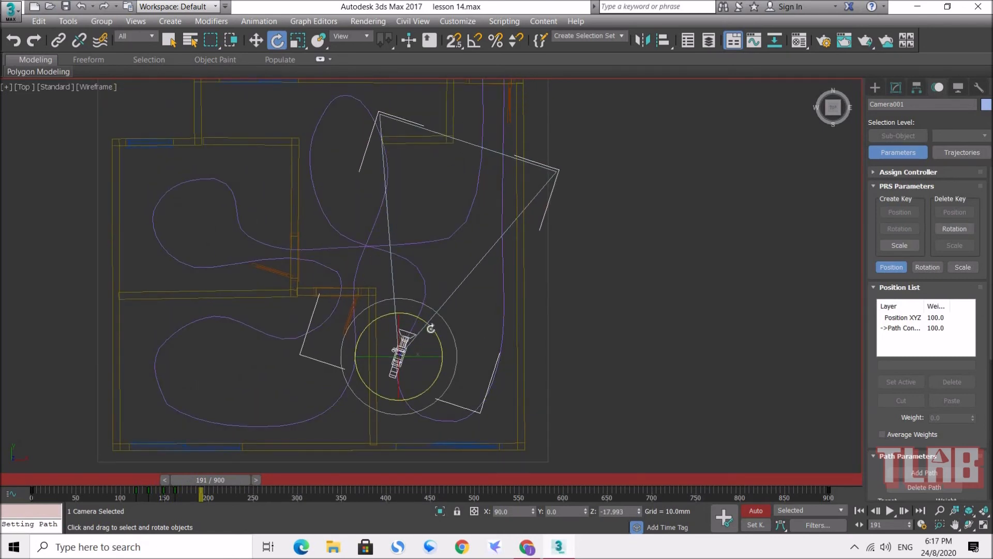
{"action": "left_click_drag", "start_coordinate": [432, 330], "coordinate": [434, 330]}
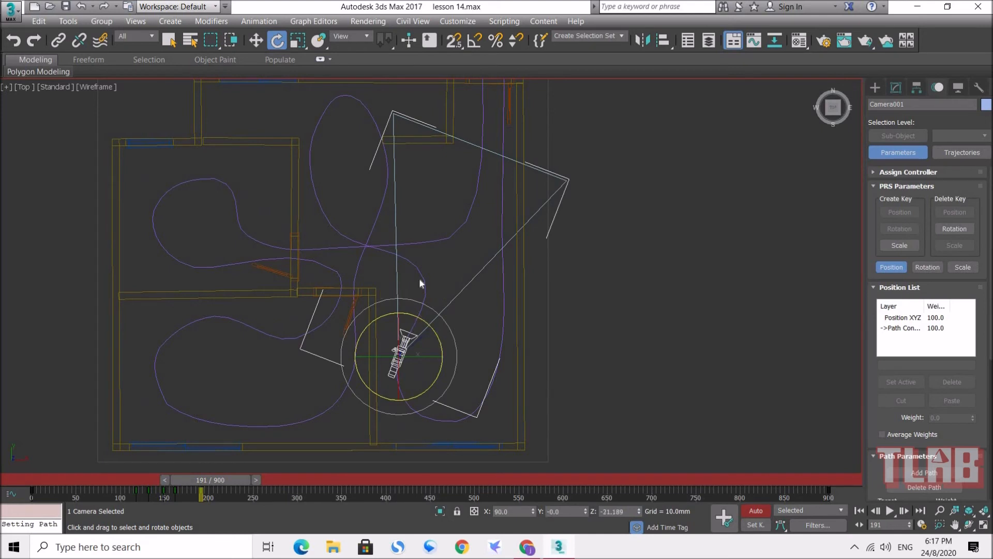
Key camera rotations at frames 223 and 251 so it turns toward the path's crossing and faces the upper loop
{"action": "left_click_drag", "start_coordinate": [223, 480], "coordinate": [251, 477]}
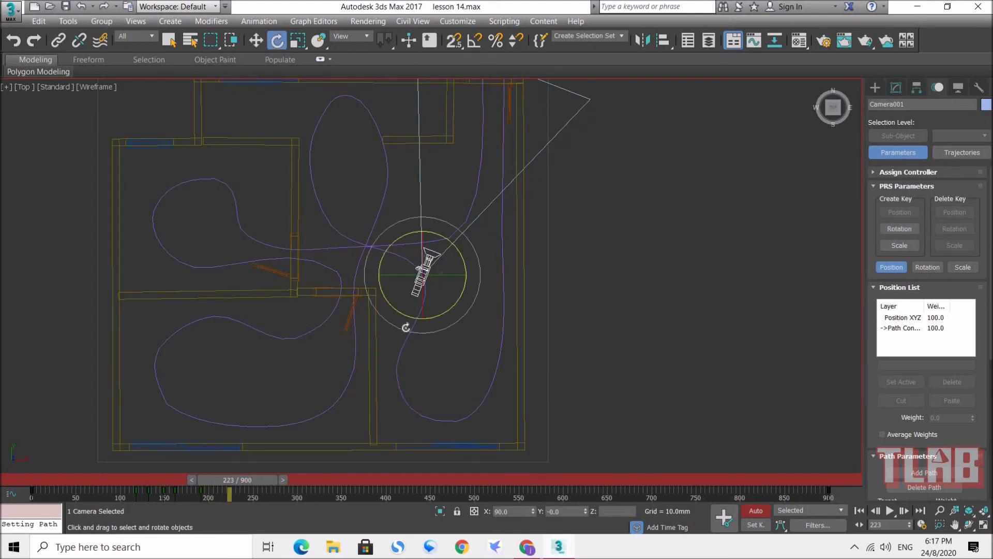
{"action": "left_click_drag", "start_coordinate": [457, 240], "coordinate": [293, 478]}
{"action": "left_click_drag", "start_coordinate": [387, 214], "coordinate": [383, 212]}
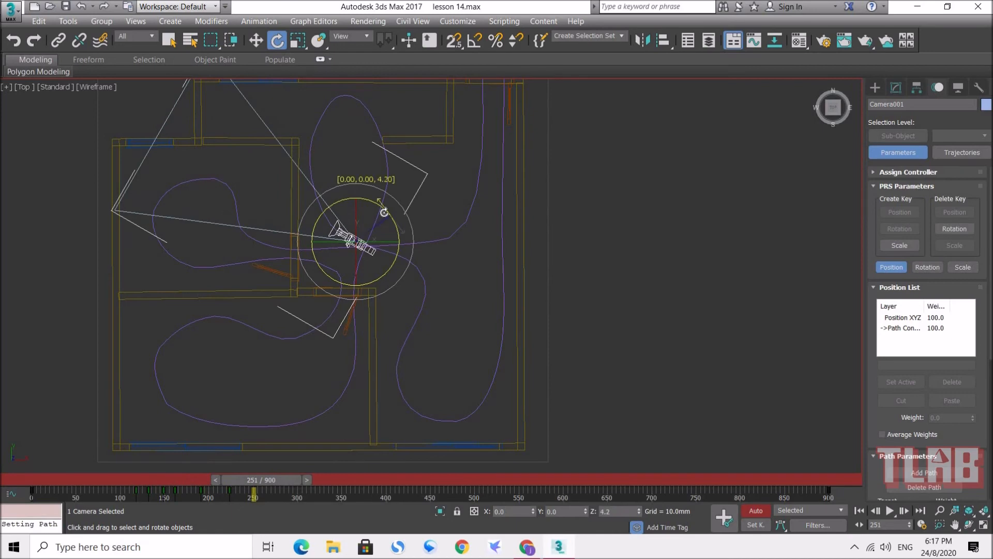
Key camera rotations from frame 272 to frame 315 so it follows the upper loop up to its top
{"action": "left_click_drag", "start_coordinate": [262, 479], "coordinate": [291, 479]}
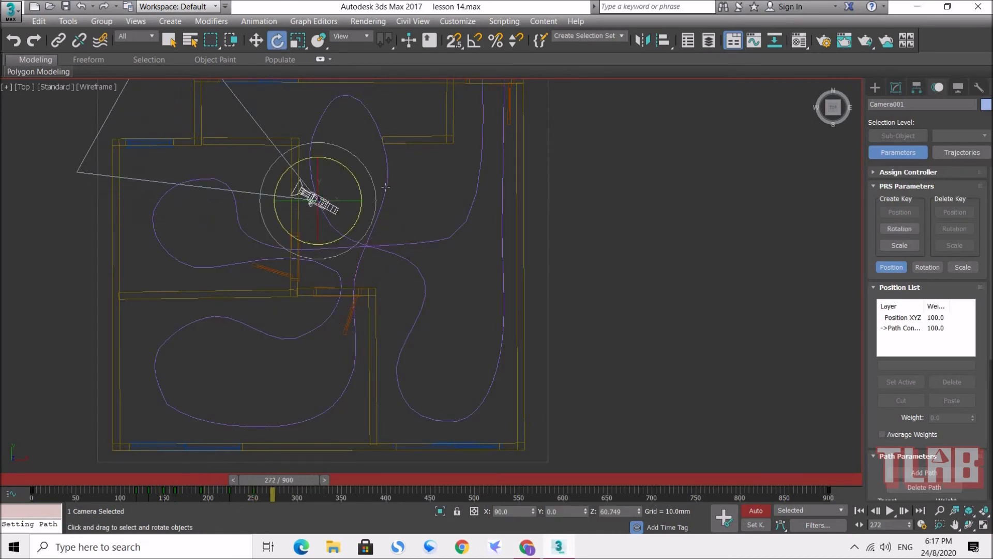
{"action": "middle_click_drag", "start_coordinate": [427, 294], "coordinate": [458, 379]}
{"action": "left_click_drag", "start_coordinate": [389, 267], "coordinate": [416, 300]}
{"action": "left_click_drag", "start_coordinate": [279, 479], "coordinate": [301, 479]}
{"action": "left_click_drag", "start_coordinate": [378, 196], "coordinate": [405, 232]}
{"action": "left_click_drag", "start_coordinate": [301, 479], "coordinate": [316, 480]}
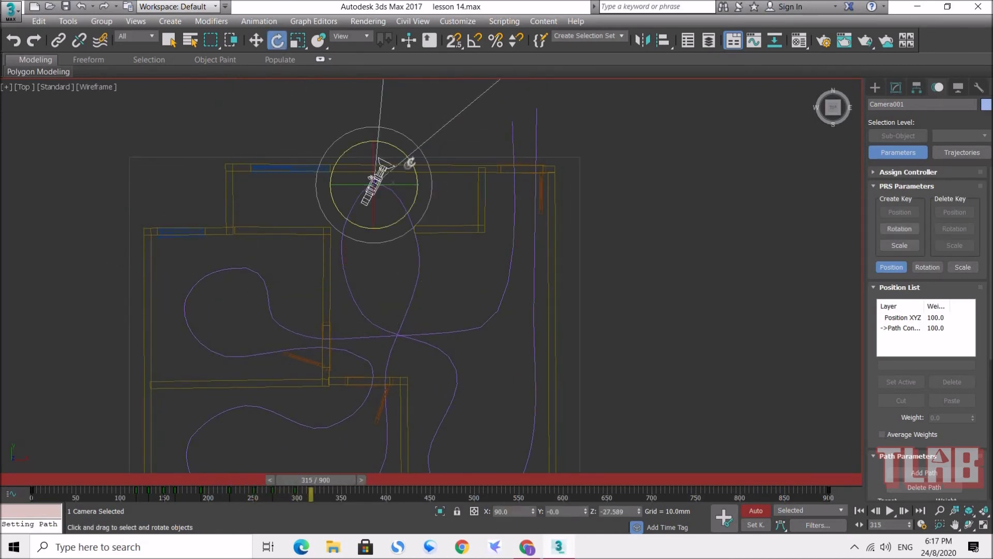
{"action": "left_click_drag", "start_coordinate": [410, 162], "coordinate": [435, 201]}
Key camera rotations down the far side of the upper loop so it faces back toward the path's crossing
{"action": "left_click_drag", "start_coordinate": [315, 479], "coordinate": [324, 480]}
{"action": "left_click_drag", "start_coordinate": [427, 164], "coordinate": [445, 189]}
{"action": "left_click_drag", "start_coordinate": [324, 479], "coordinate": [347, 479]}
{"action": "left_click_drag", "start_coordinate": [460, 248], "coordinate": [455, 279]}
{"action": "middle_click_drag", "start_coordinate": [439, 310], "coordinate": [389, 270]}
{"action": "left_click_drag", "start_coordinate": [347, 480], "coordinate": [364, 479]}
{"action": "left_click_drag", "start_coordinate": [378, 263], "coordinate": [390, 289]}
Key camera rotations at successive frames as the path leads from the crossing into the lower-left room
{"action": "left_click_drag", "start_coordinate": [365, 480], "coordinate": [403, 480]}
{"action": "left_click_drag", "start_coordinate": [356, 271], "coordinate": [345, 302]}
{"action": "left_click_drag", "start_coordinate": [403, 479], "coordinate": [424, 479]}
{"action": "left_click_drag", "start_coordinate": [341, 316], "coordinate": [350, 337]}
{"action": "left_click_drag", "start_coordinate": [424, 479], "coordinate": [444, 480]}
{"action": "left_click_drag", "start_coordinate": [280, 338], "coordinate": [282, 372]}
Key camera rotations around the lower-left room's curve so it turns back toward the doorway
{"action": "left_click_drag", "start_coordinate": [443, 479], "coordinate": [463, 479]}
{"action": "left_click_drag", "start_coordinate": [207, 331], "coordinate": [212, 365]}
{"action": "left_click_drag", "start_coordinate": [464, 480], "coordinate": [507, 482]}
{"action": "left_click_drag", "start_coordinate": [161, 251], "coordinate": [172, 271]}
{"action": "left_click_drag", "start_coordinate": [523, 482], "coordinate": [545, 483]}
{"action": "left_click_drag", "start_coordinate": [233, 228], "coordinate": [243, 264]}
Key camera rotations as the path leaves the lower-left room and enters the upper-left room
{"action": "left_click_drag", "start_coordinate": [522, 480], "coordinate": [545, 480]}
{"action": "left_click_drag", "start_coordinate": [299, 295], "coordinate": [304, 264]}
{"action": "left_click_drag", "start_coordinate": [544, 480], "coordinate": [558, 480]}
{"action": "left_click_drag", "start_coordinate": [338, 233], "coordinate": [316, 173]}
{"action": "left_click_drag", "start_coordinate": [563, 480], "coordinate": [581, 480]}
{"action": "left_click_drag", "start_coordinate": [288, 155], "coordinate": [269, 147]}
{"action": "left_click_drag", "start_coordinate": [582, 479], "coordinate": [623, 480]}
{"action": "left_click_drag", "start_coordinate": [173, 166], "coordinate": [181, 181]}
{"action": "middle_click_drag", "start_coordinate": [181, 181], "coordinate": [323, 331]}
Key camera rotations around the upper-left room's curve so it faces back toward the exit
{"action": "left_click_drag", "start_coordinate": [658, 481], "coordinate": [673, 481]}
{"action": "left_click_drag", "start_coordinate": [290, 263], "coordinate": [305, 282]}
{"action": "left_click_drag", "start_coordinate": [336, 210], "coordinate": [357, 230]}
{"action": "left_click_drag", "start_coordinate": [654, 480], "coordinate": [672, 480]}
{"action": "left_click_drag", "start_coordinate": [379, 261], "coordinate": [394, 282]}
Key camera rotations from the upper-left room across the crossing toward the entrance stretch
{"action": "left_click_drag", "start_coordinate": [672, 480], "coordinate": [687, 480]}
{"action": "left_click_drag", "start_coordinate": [408, 305], "coordinate": [396, 290]}
{"action": "left_click_drag", "start_coordinate": [687, 479], "coordinate": [708, 479]}
{"action": "left_click_drag", "start_coordinate": [478, 308], "coordinate": [467, 296]}
{"action": "left_click_drag", "start_coordinate": [708, 480], "coordinate": [739, 479]}
{"action": "left_click_drag", "start_coordinate": [554, 359], "coordinate": [573, 339]}
Key the final camera rotation facing out of the entrance, go to frame 900 and turn off Auto Key
{"action": "left_click_drag", "start_coordinate": [738, 479], "coordinate": [760, 480]}
{"action": "left_click_drag", "start_coordinate": [618, 303], "coordinate": [629, 274]}
{"action": "left_click_drag", "start_coordinate": [761, 480], "coordinate": [811, 480]}
{"action": "scroll", "coordinate": [549, 317], "scroll_direction": "down", "scroll_amount": 5}
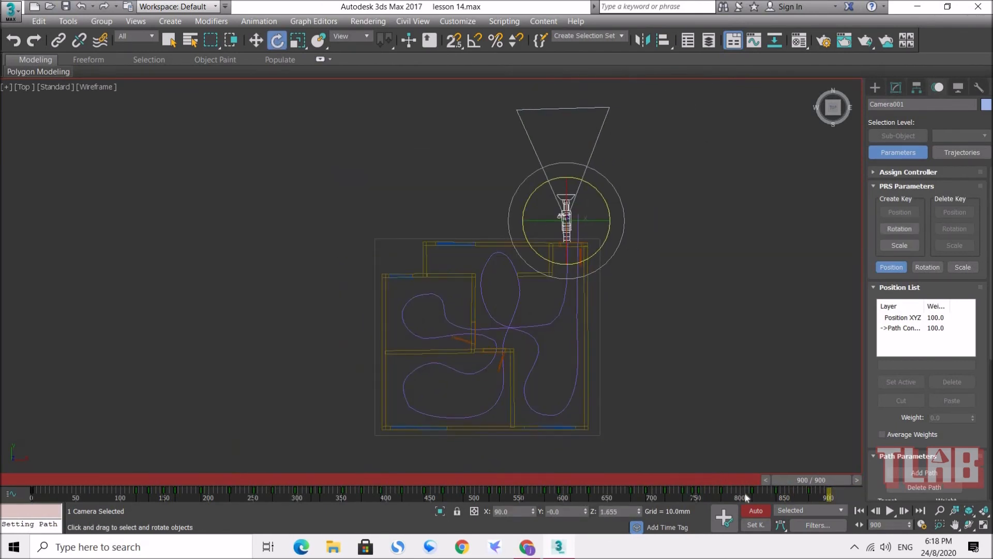
{"action": "left_click", "coordinate": [752, 511]}
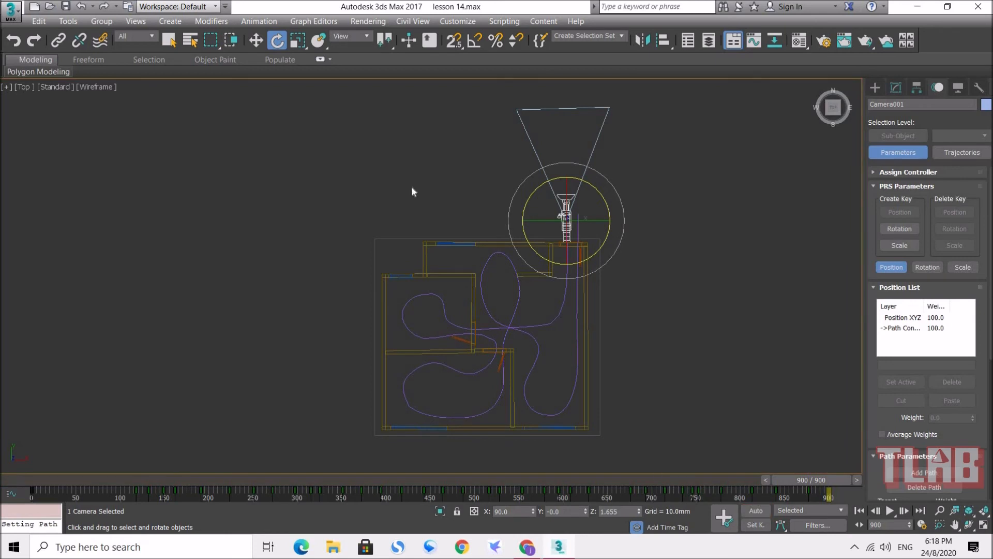
Play back the camera animation from the start in the Top view and return to frame 0
{"action": "left_click", "coordinate": [257, 41]}
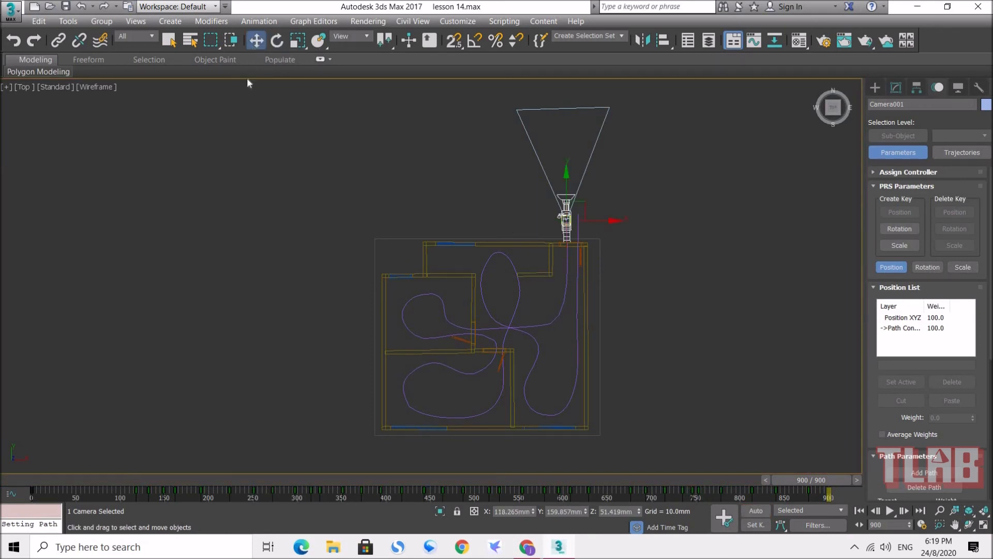
{"action": "left_click_drag", "start_coordinate": [813, 479], "coordinate": [38, 479]}
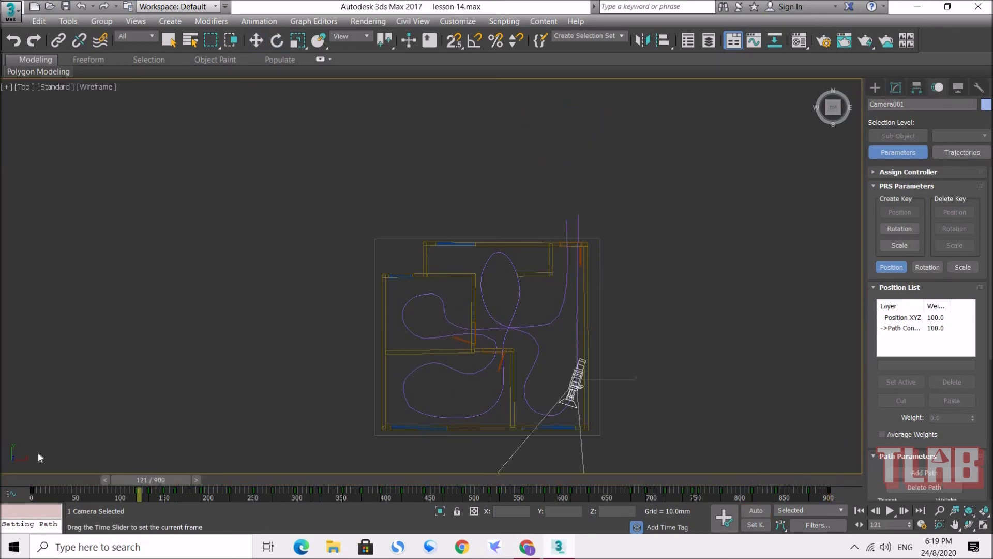
{"action": "left_click", "coordinate": [891, 511]}
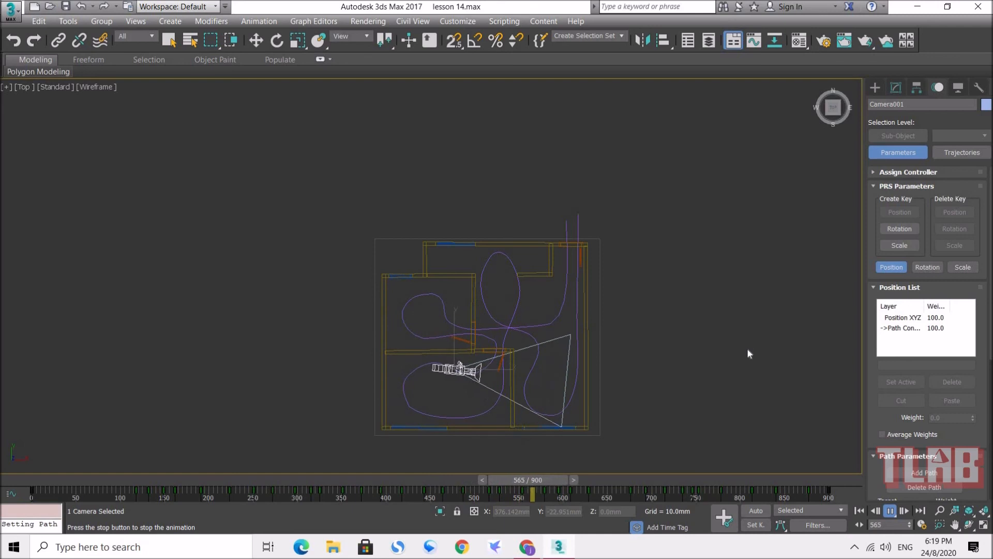
{"action": "left_click_drag", "start_coordinate": [561, 481], "coordinate": [17, 471]}
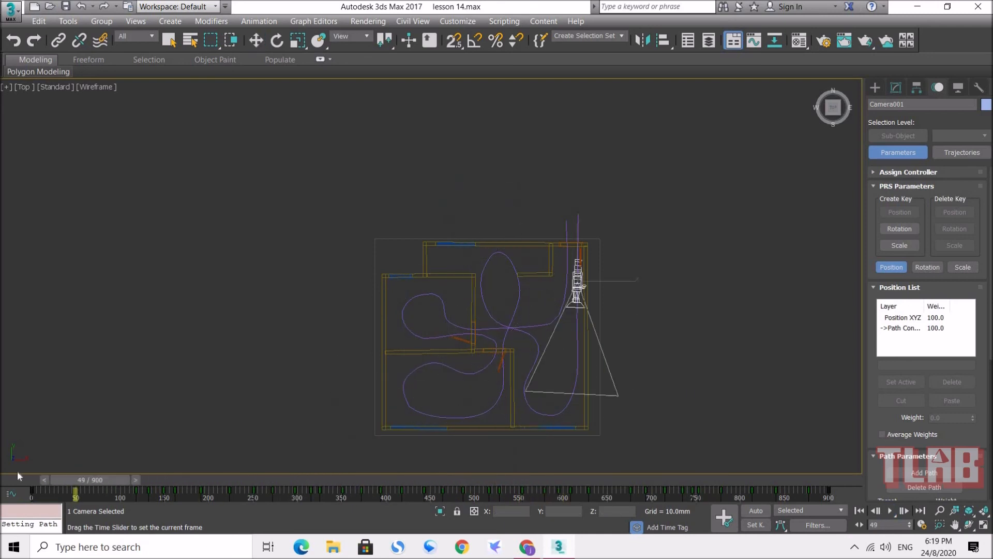
{"action": "key", "text": "w"}
Restore the four viewports, reset their layout, and switch the Perspective viewport to the Camera001 view
{"action": "left_click", "coordinate": [985, 525]}
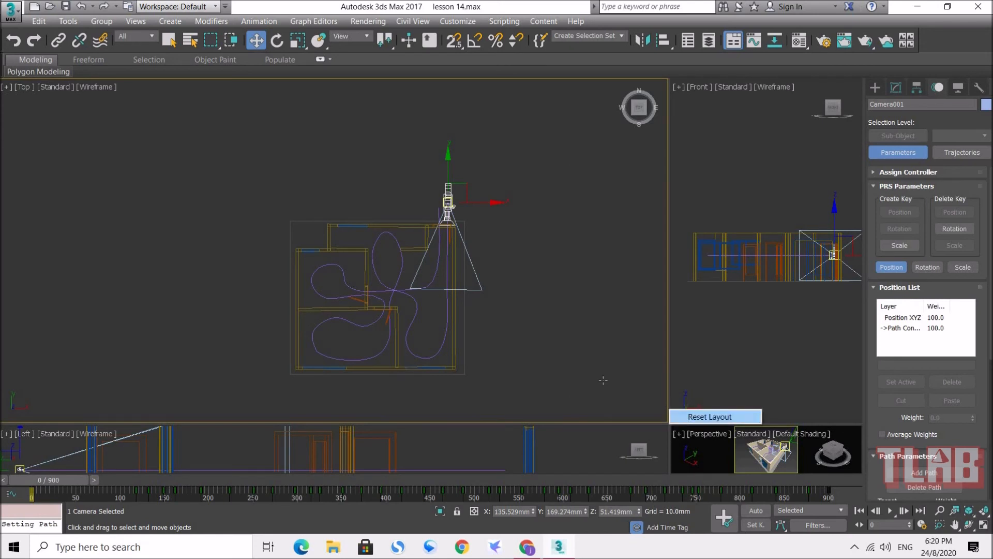
{"action": "left_click", "coordinate": [709, 417]}
{"action": "left_click", "coordinate": [570, 310]}
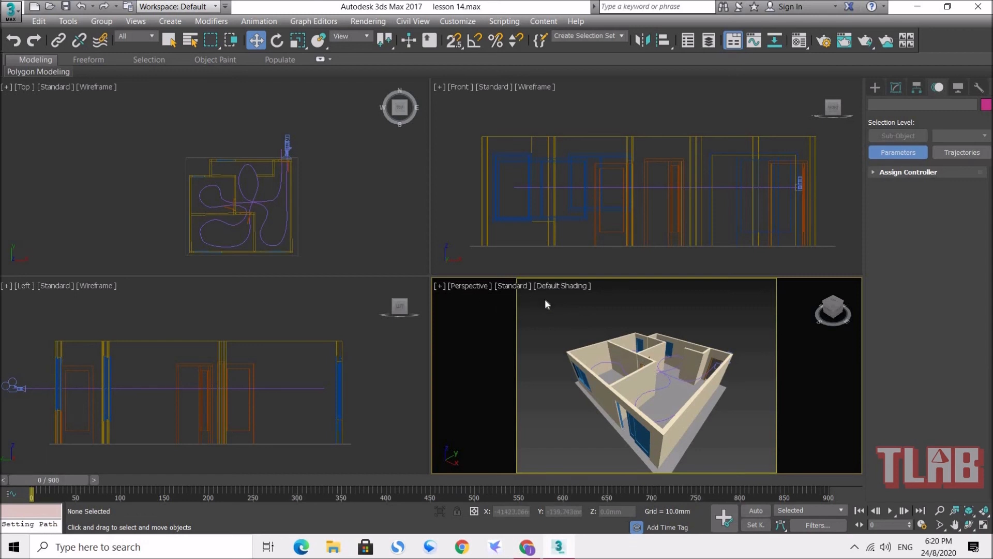
{"action": "key", "text": "c"}
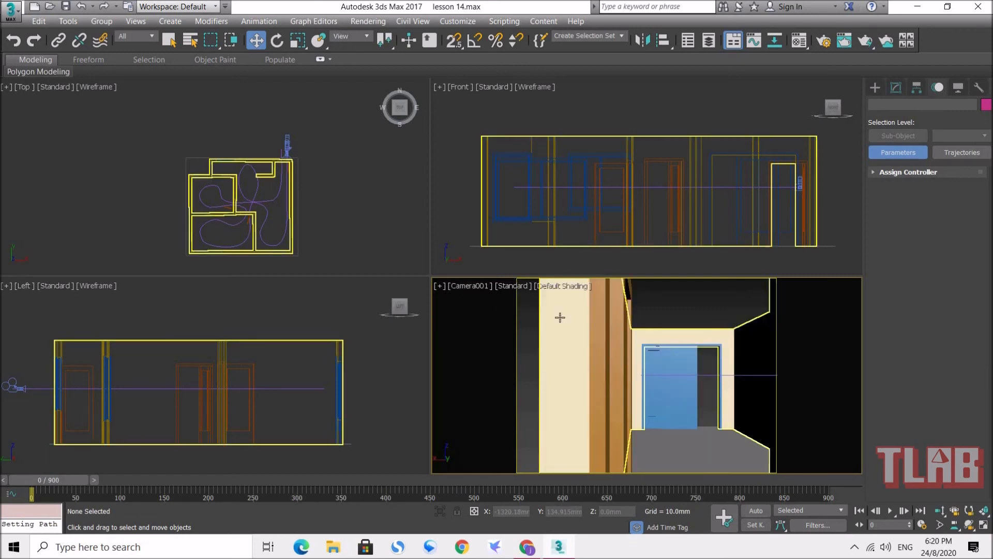
Select the camera in the Top view and give it the 24 mm stock lens
{"action": "left_click", "coordinate": [288, 143]}
{"action": "scroll", "coordinate": [289, 147], "scroll_direction": "up", "scroll_amount": 4}
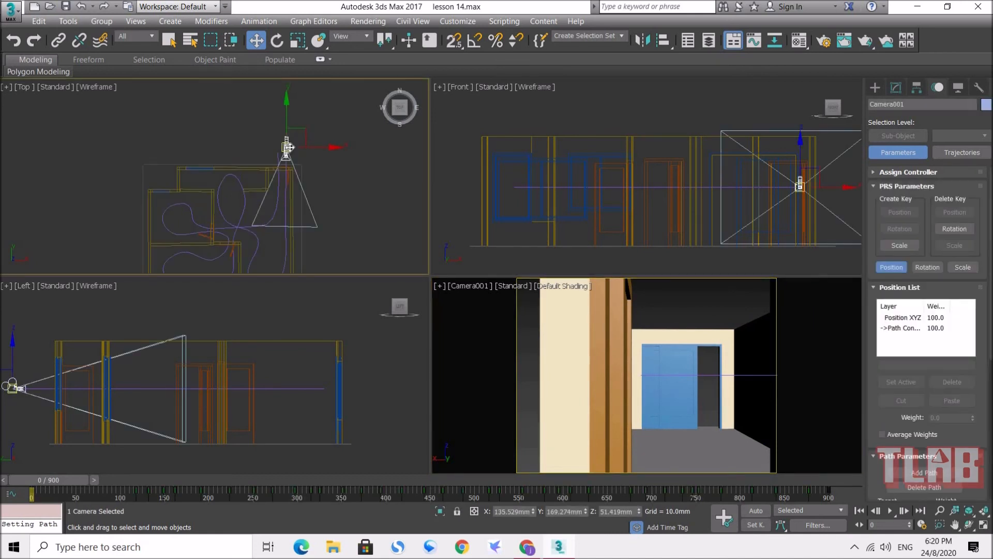
{"action": "left_click", "coordinate": [896, 88]}
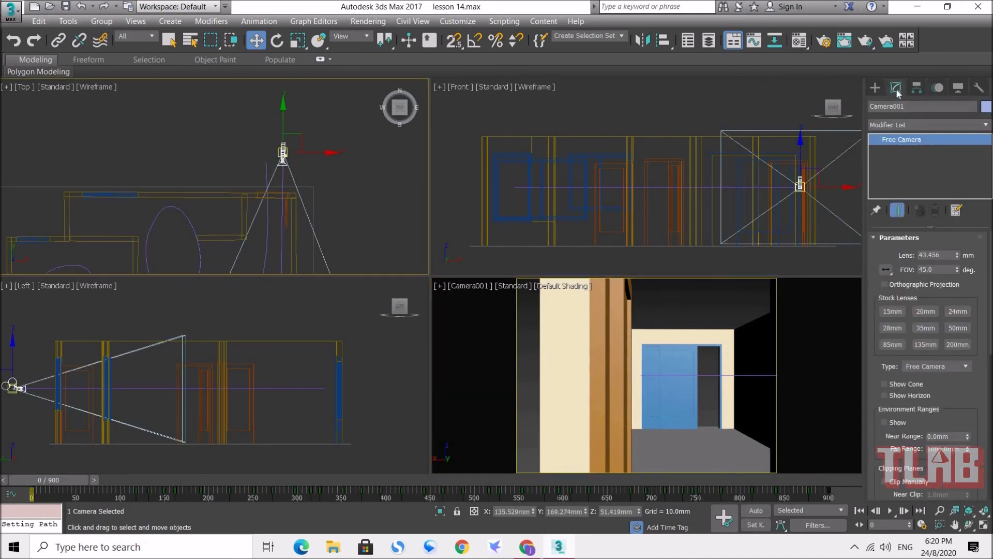
{"action": "left_click", "coordinate": [957, 313]}
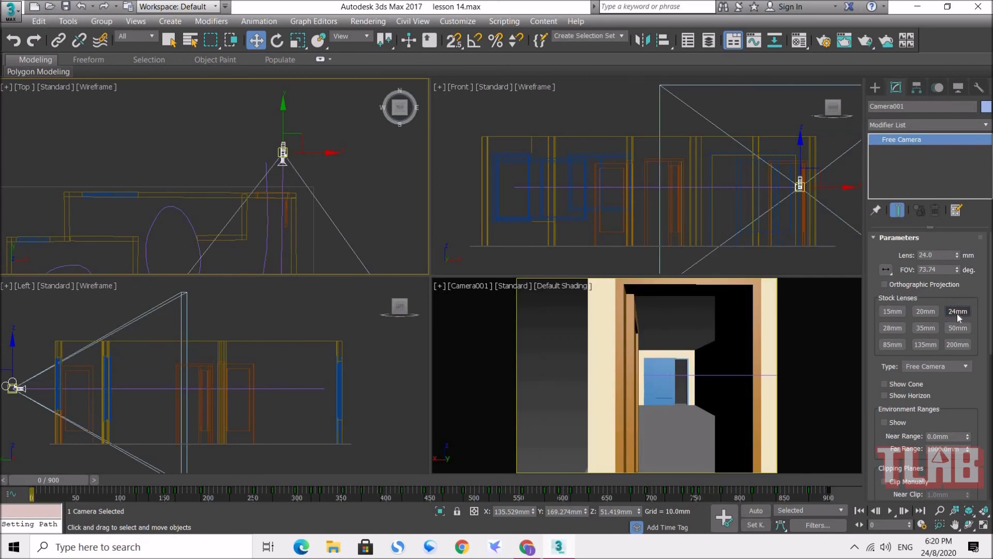
Maximize the Camera001 viewport and play the walkthrough animation from frame 0, stopping at frame 395
{"action": "left_click", "coordinate": [671, 330]}
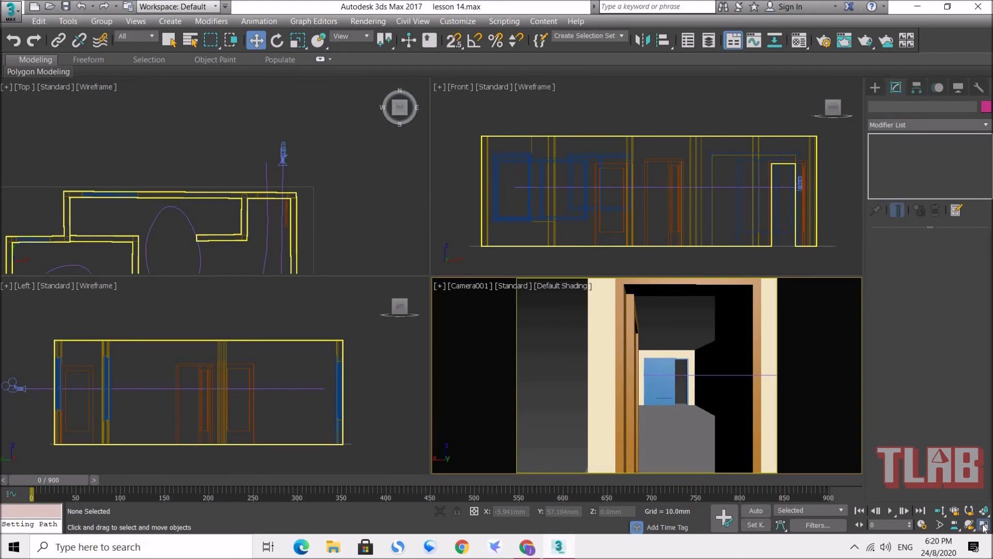
{"action": "left_click", "coordinate": [984, 526]}
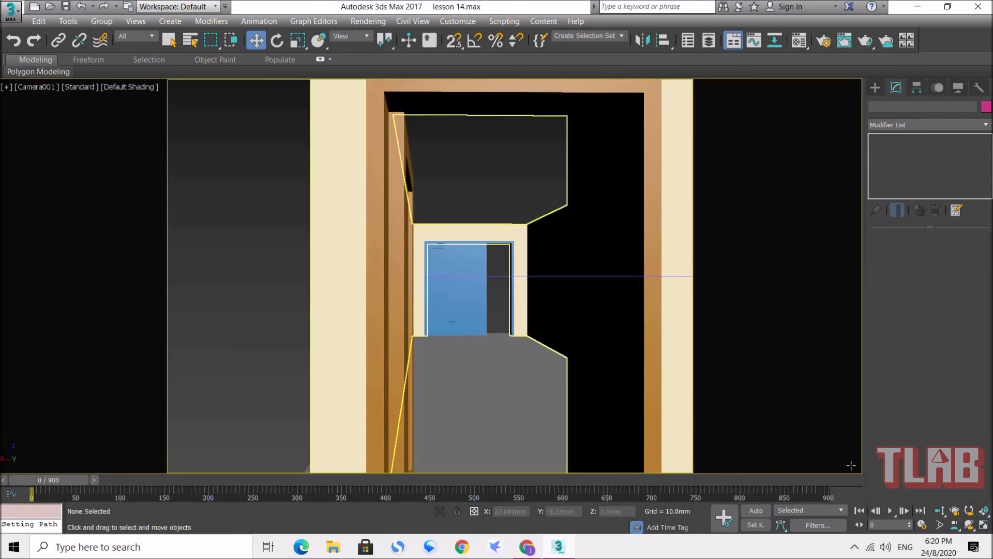
{"action": "left_click", "coordinate": [890, 511]}
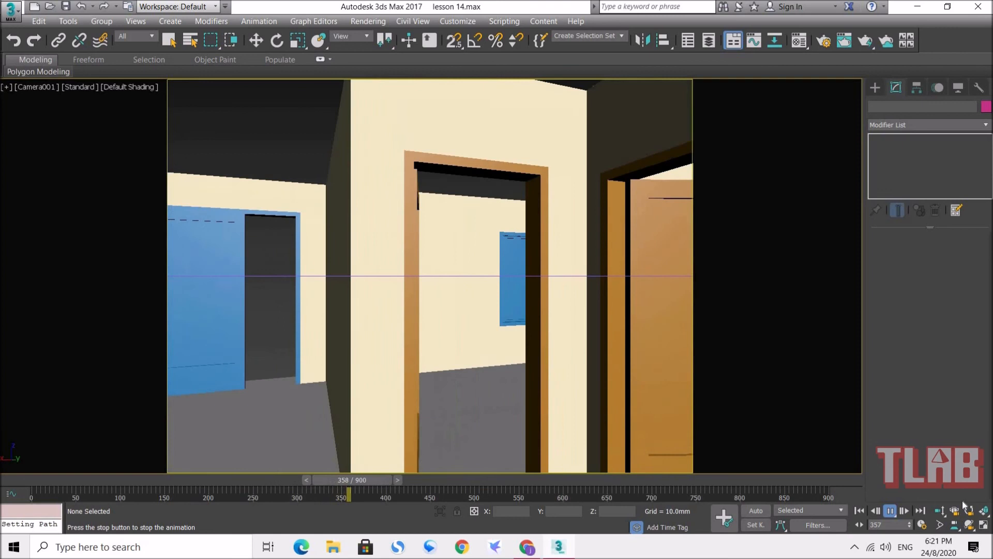
{"action": "left_click", "coordinate": [891, 511]}
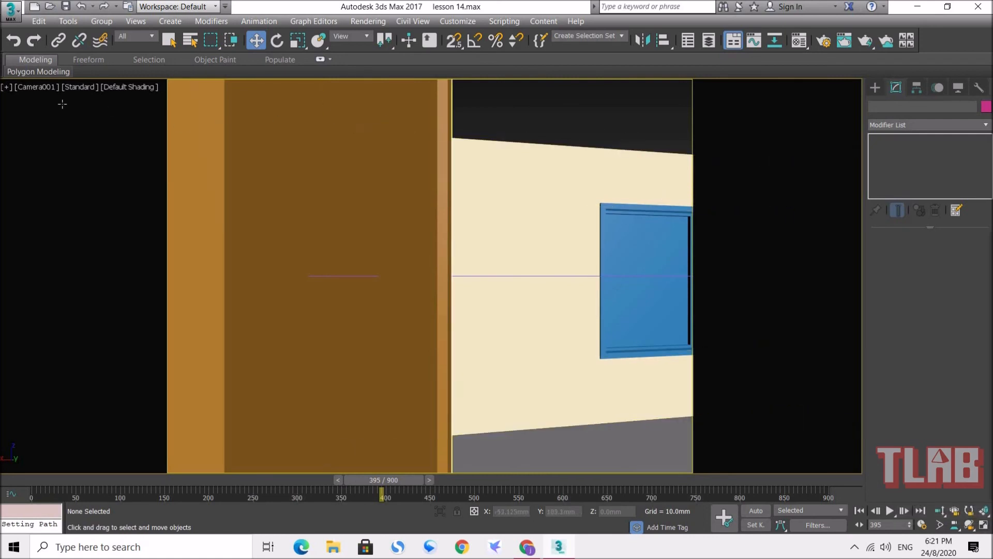
Select the camera of the Camera001 view, give it the 20 mm stock lens and resume the animation playback
{"action": "left_click", "coordinate": [31, 89]}
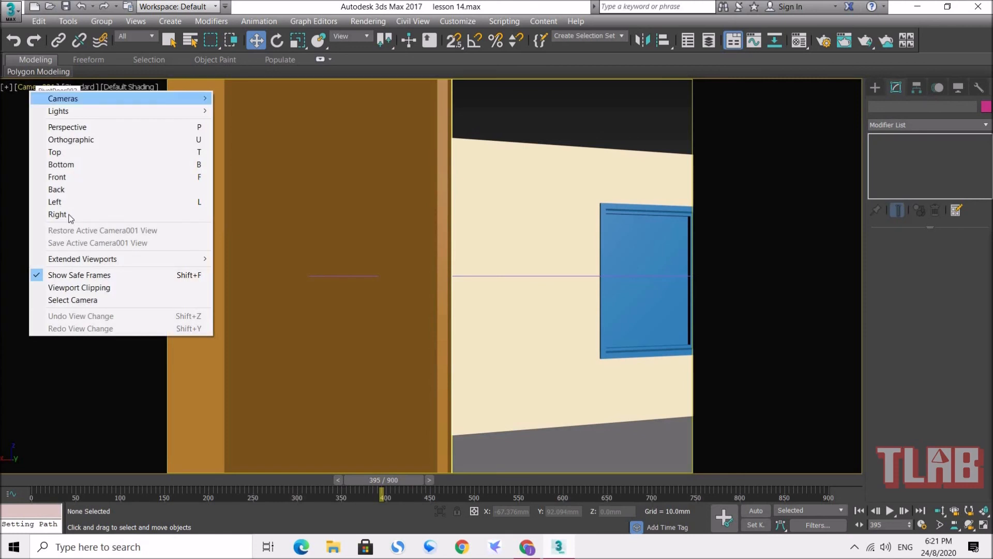
{"action": "left_click", "coordinate": [84, 302]}
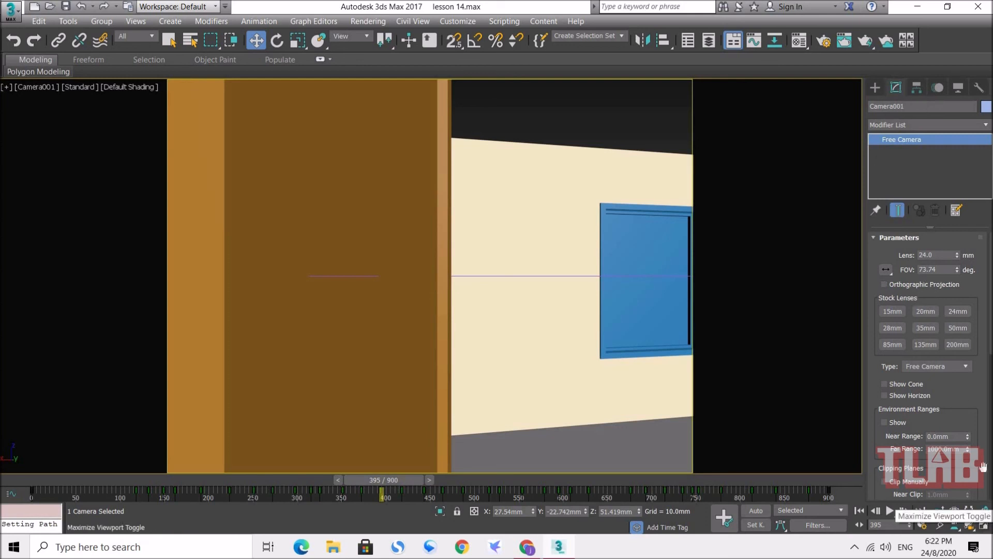
{"action": "left_click", "coordinate": [36, 87]}
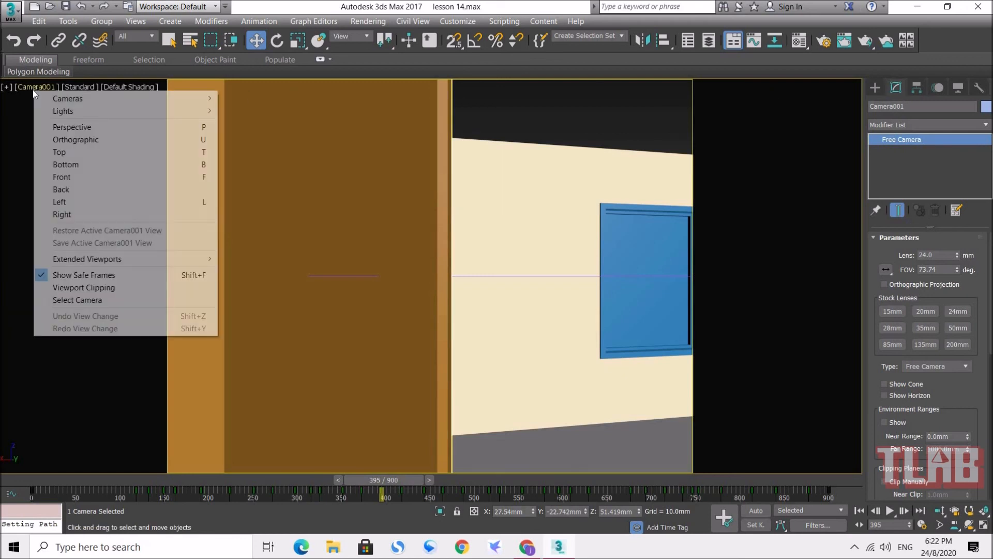
{"action": "left_click", "coordinate": [83, 300]}
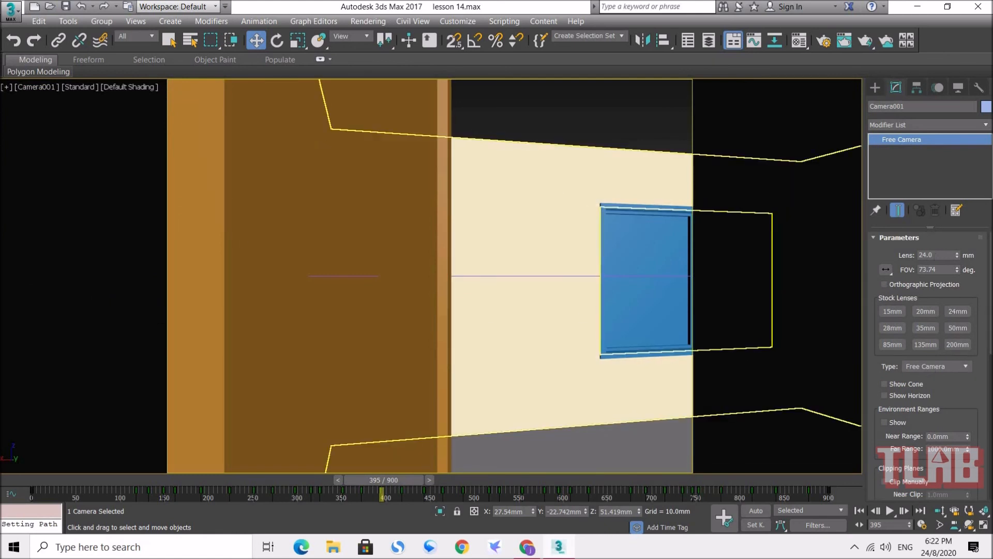
{"action": "left_click", "coordinate": [926, 312]}
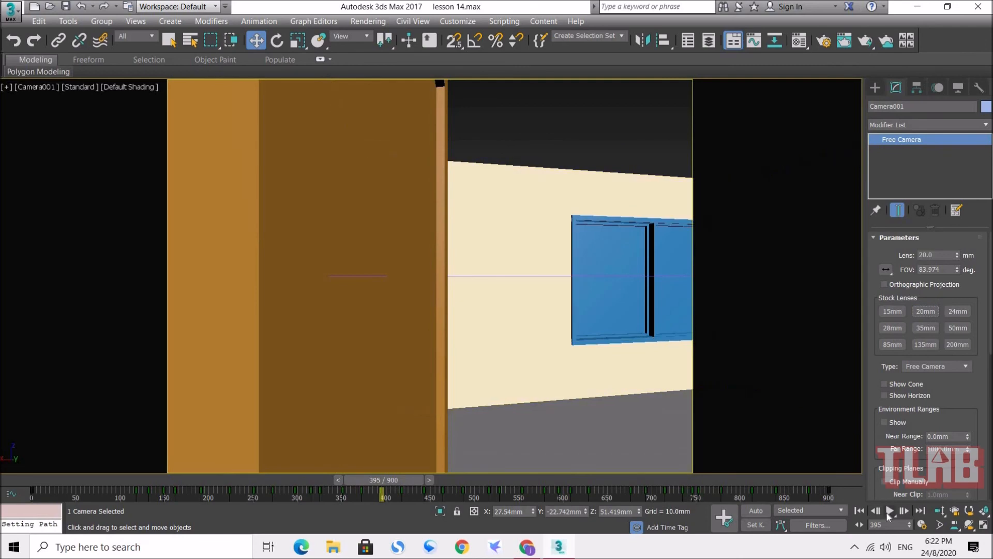
{"action": "left_click", "coordinate": [886, 511]}
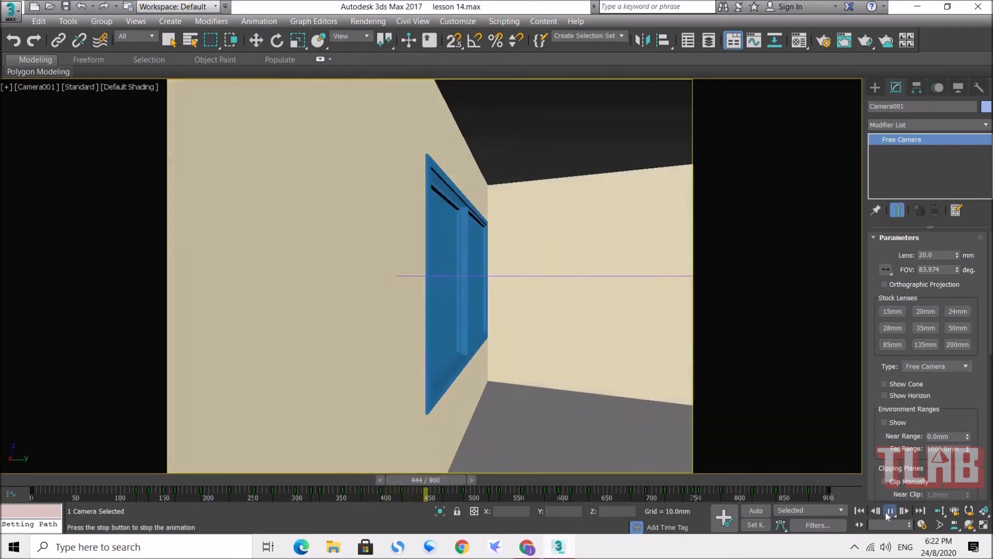